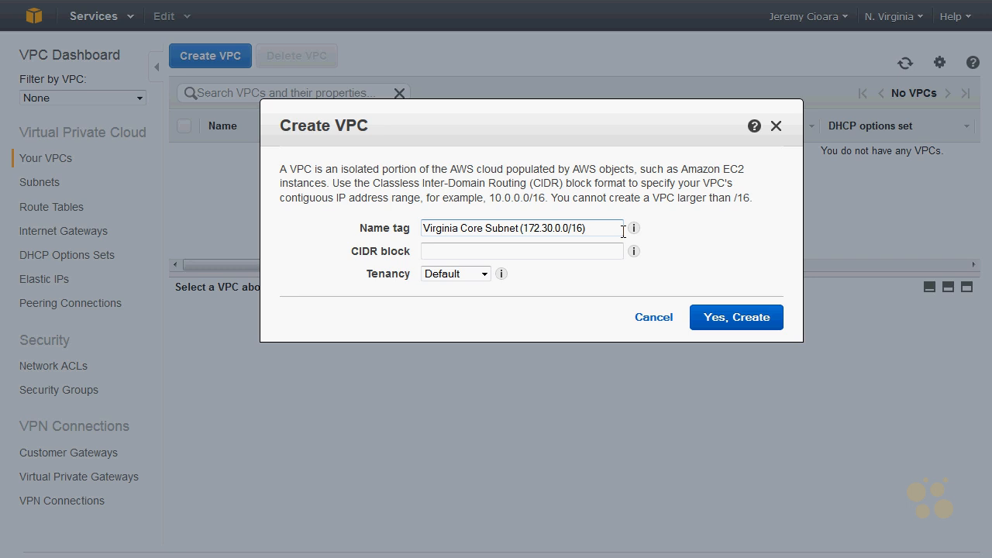
- Set the new VPC's CIDR block to 172.30.0.0/16, keep Default tenancy, and create the VPC
key("Tab")
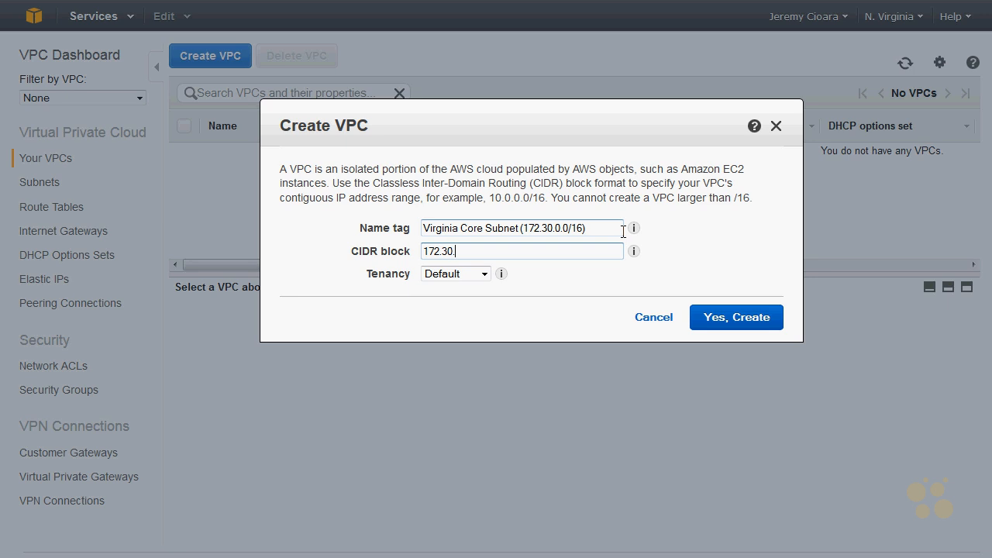
type("172.30.0.0/16")
left_click(472, 275)
left_click(471, 276)
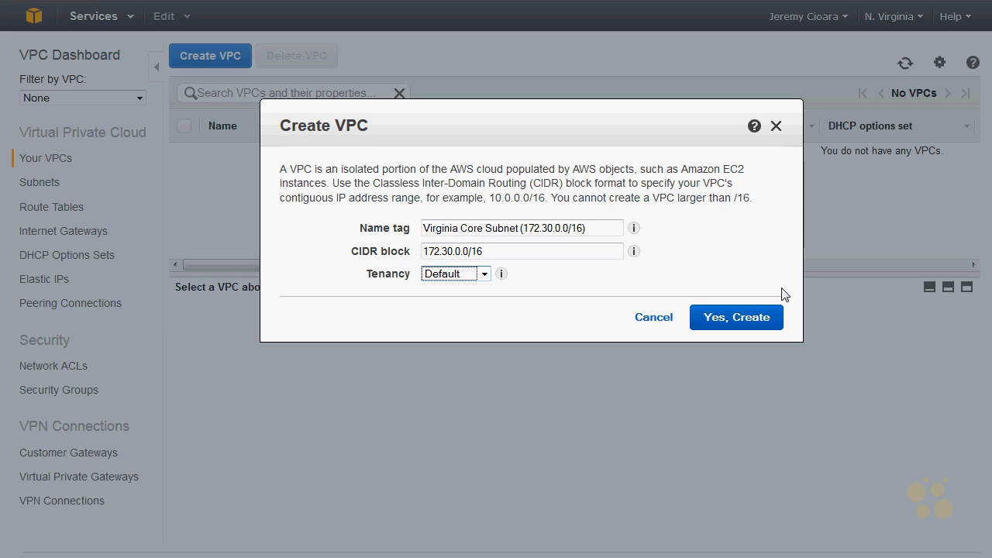
left_click(749, 325)
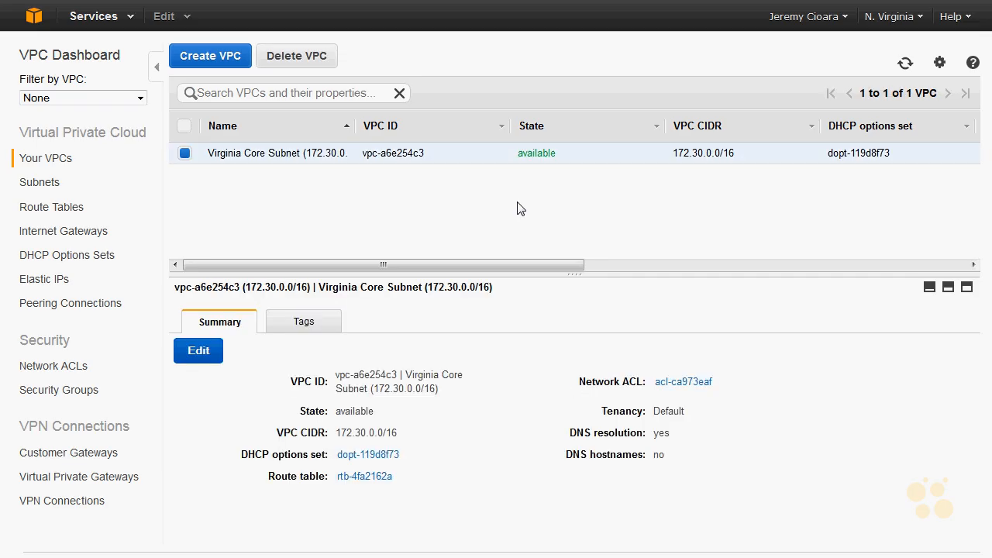
- Create a subnet named "Subnet1 (172.30.1.0/24)" in availability zone us-east-1a with CIDR block 172.30.1.0/24
left_click(32, 183)
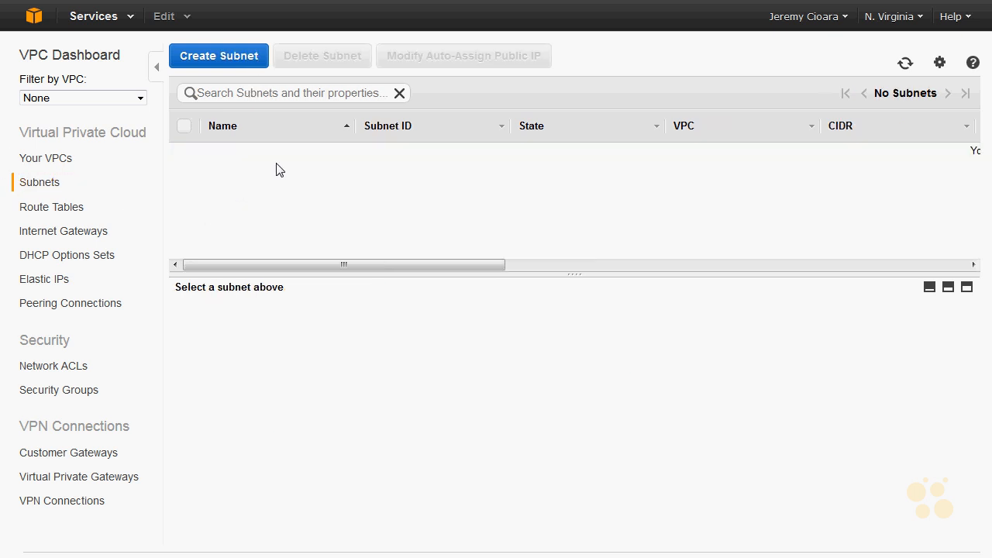
left_click(219, 56)
left_click(510, 229)
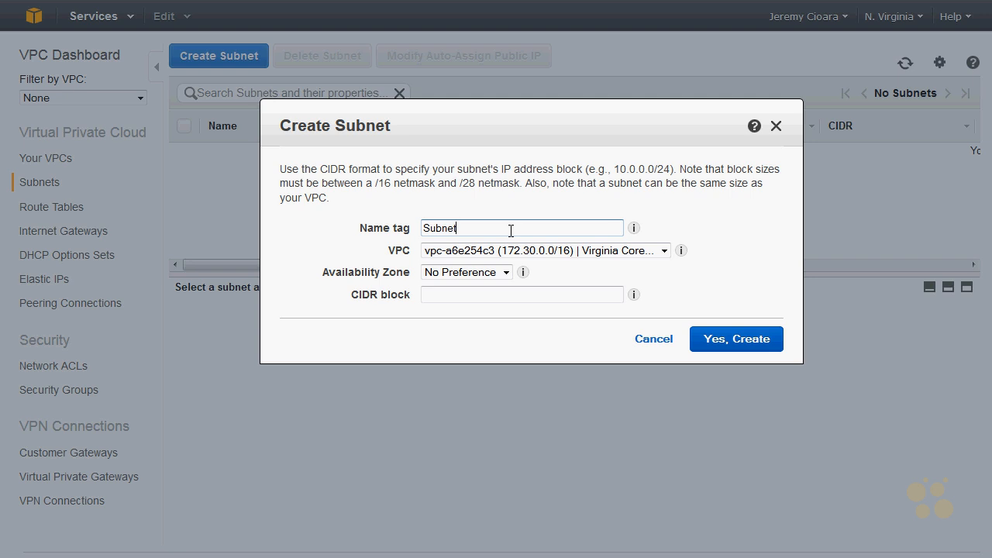
type("Subnet1 (172.30.1.0/24")
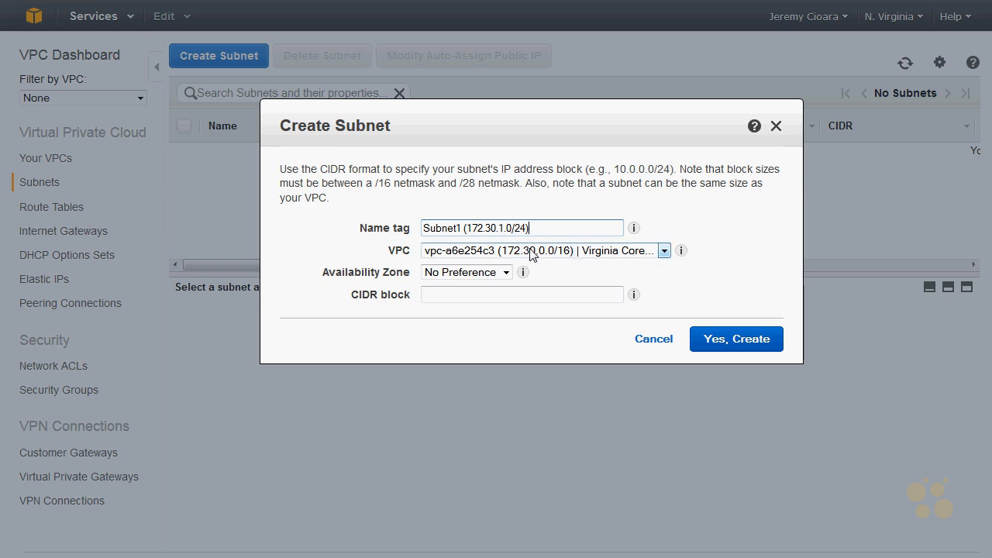
left_click(485, 272)
left_click(469, 299)
left_click(469, 300)
type("172.30.1.0/24")
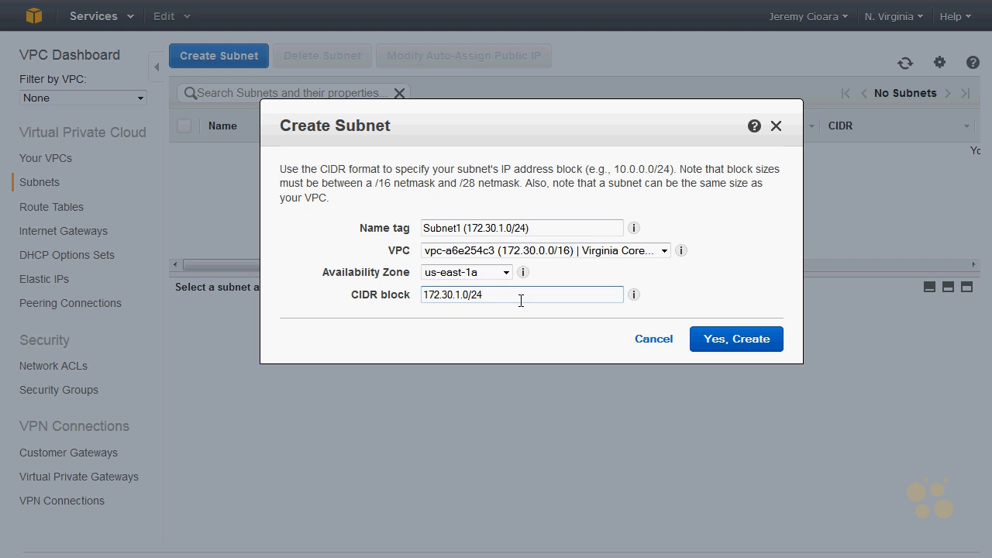
left_click(759, 339)
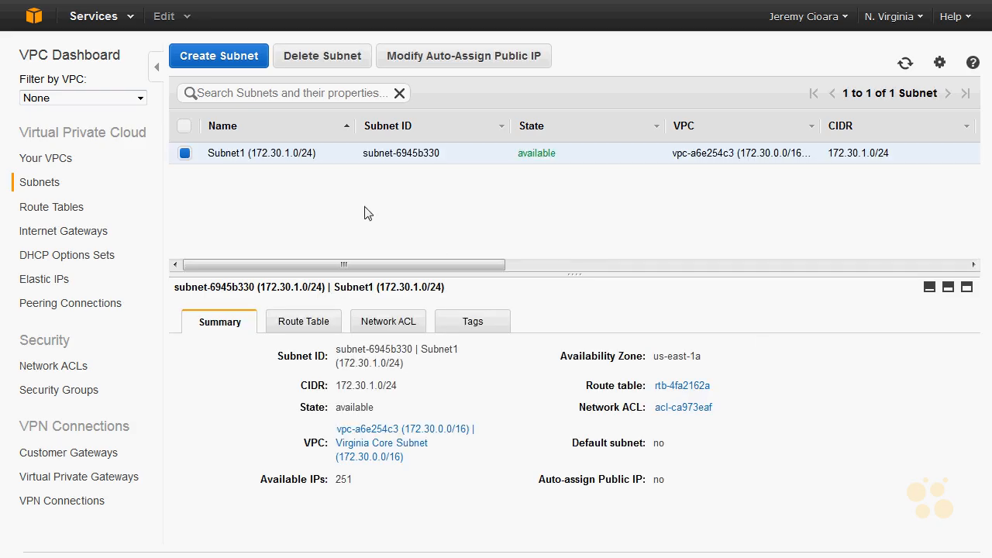
- Create a second subnet named "Subnet2 (172.30.2.0/24)" in availability zone us-east-1a with CIDR block 172.30.2.0/24
left_click(234, 59)
left_click(439, 229)
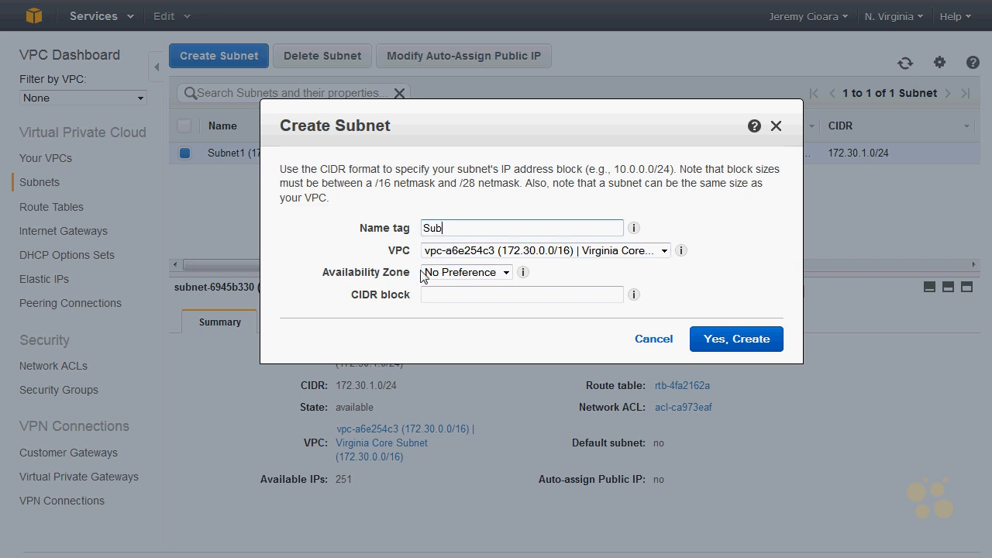
type("Subnet2 (172.30.1.0/24")
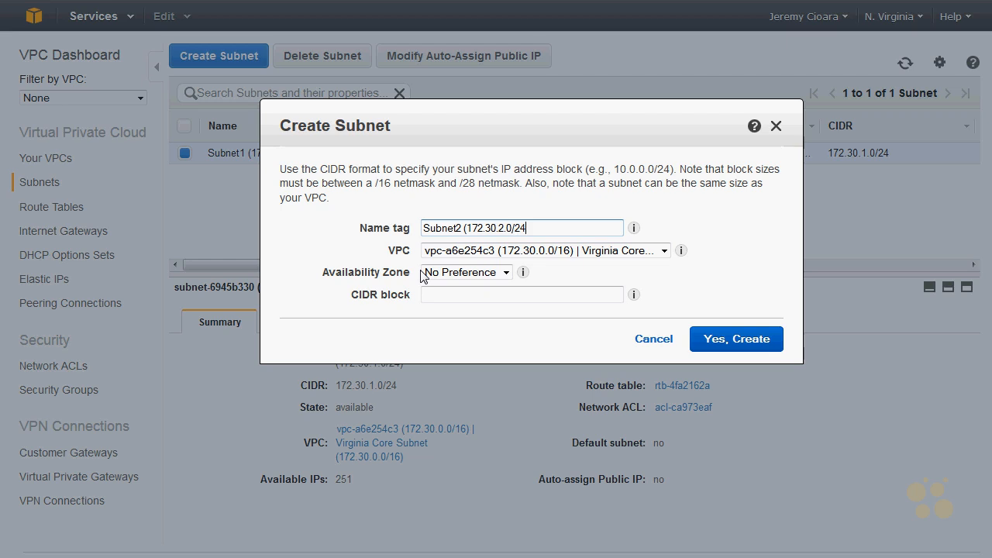
left_click(483, 296)
type("172.30.1.0/24")
left_click(485, 273)
left_click(469, 299)
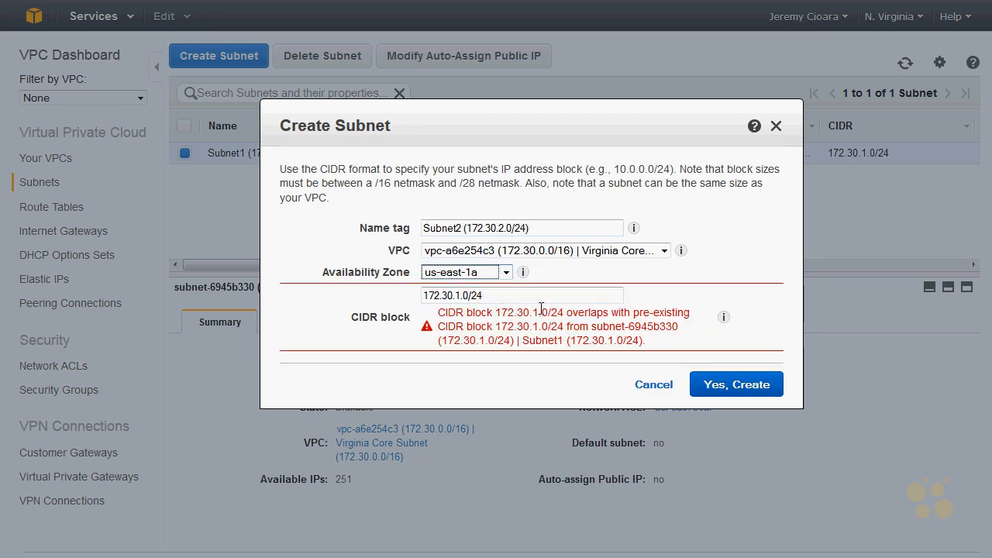
left_click(461, 295)
key("BackSpace")
type("2")
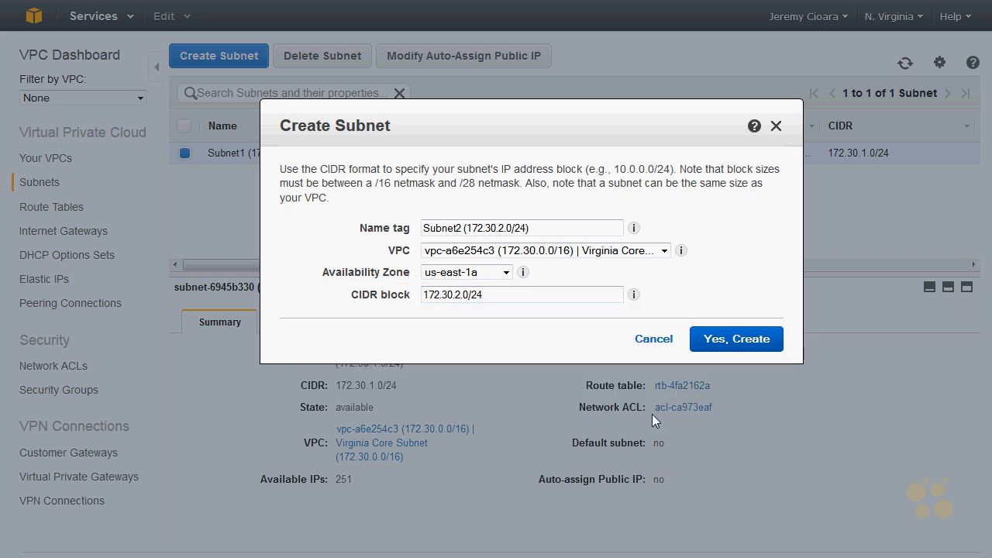
left_click(750, 341)
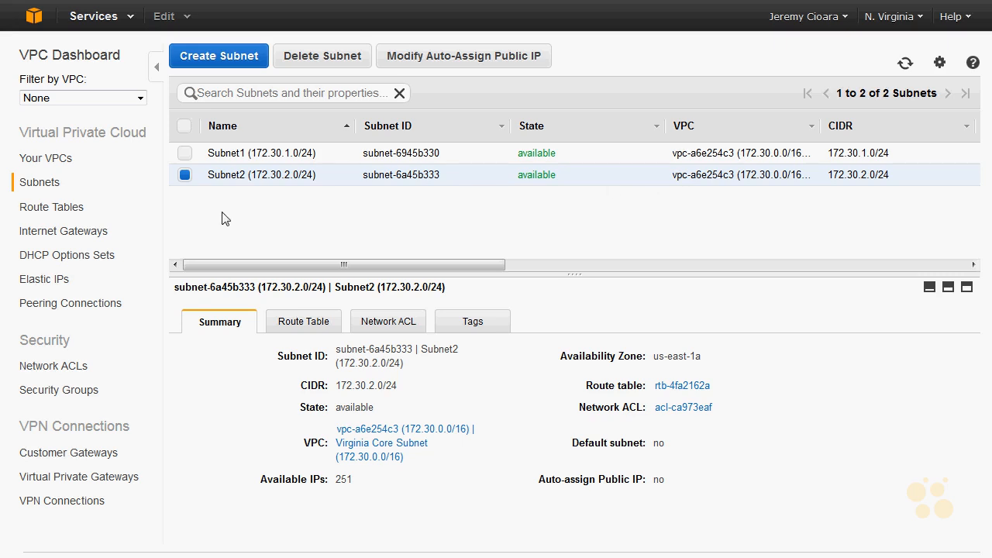
- Create an Internet gateway with the name tag "Internet"
left_click(99, 240)
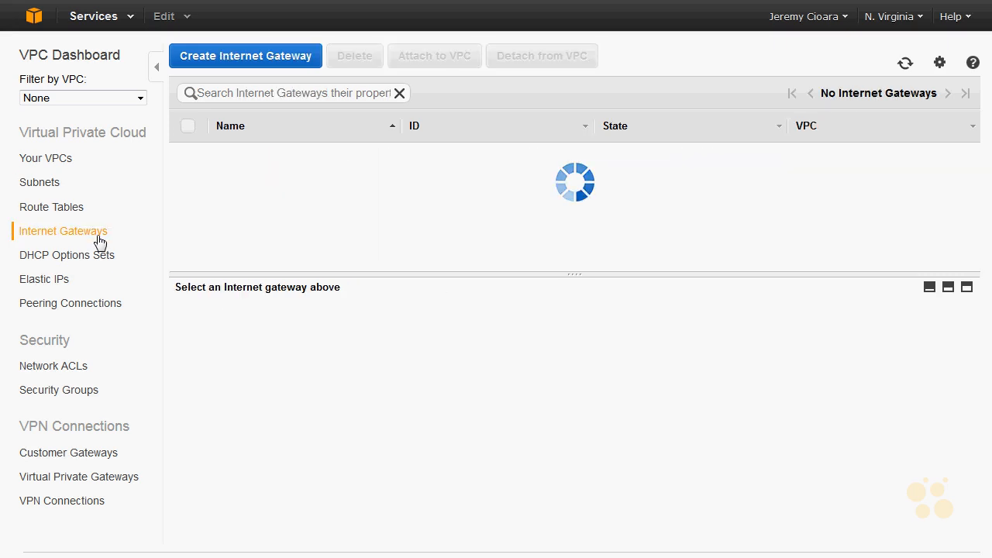
left_click(269, 56)
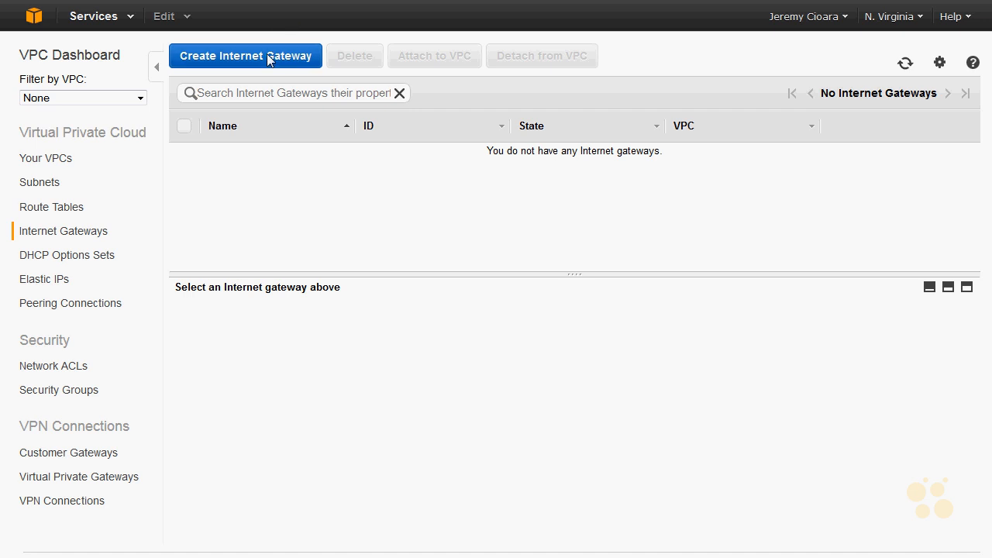
left_click(487, 200)
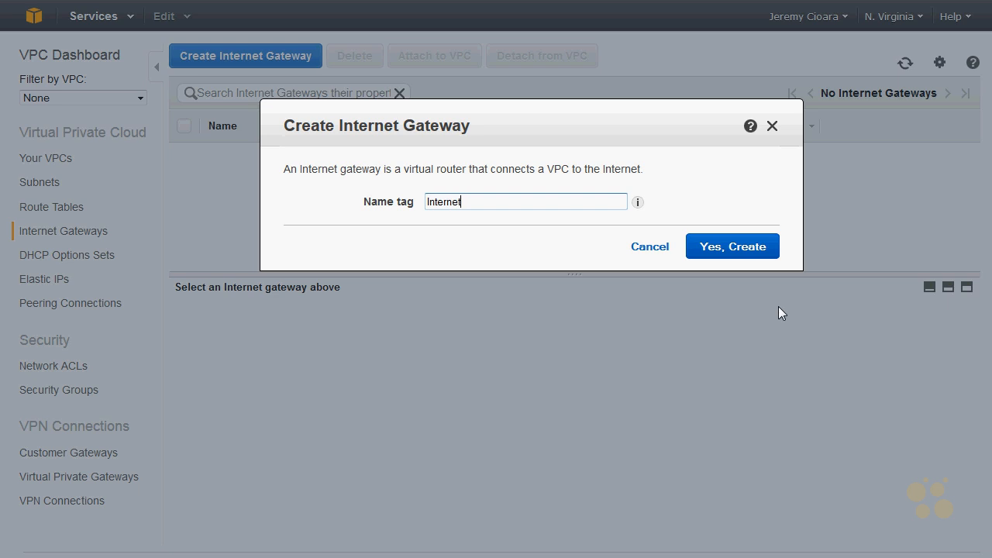
left_click(752, 253)
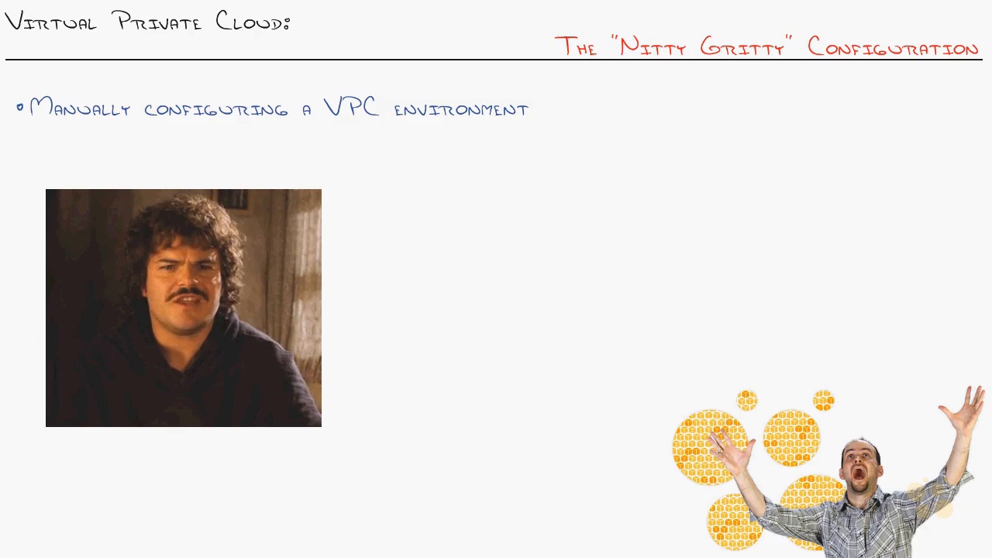
mouse_move(660, 135)
left_mouse_down()
mouse_move(886, 146)
mouse_move(701, 348)
mouse_move(687, 134)
left_mouse_up()
mouse_move(746, 113)
left_mouse_down()
mouse_move(790, 117)
mouse_move(820, 99)
mouse_move(861, 97)
mouse_move(907, 116)
mouse_move(926, 95)
left_mouse_up()
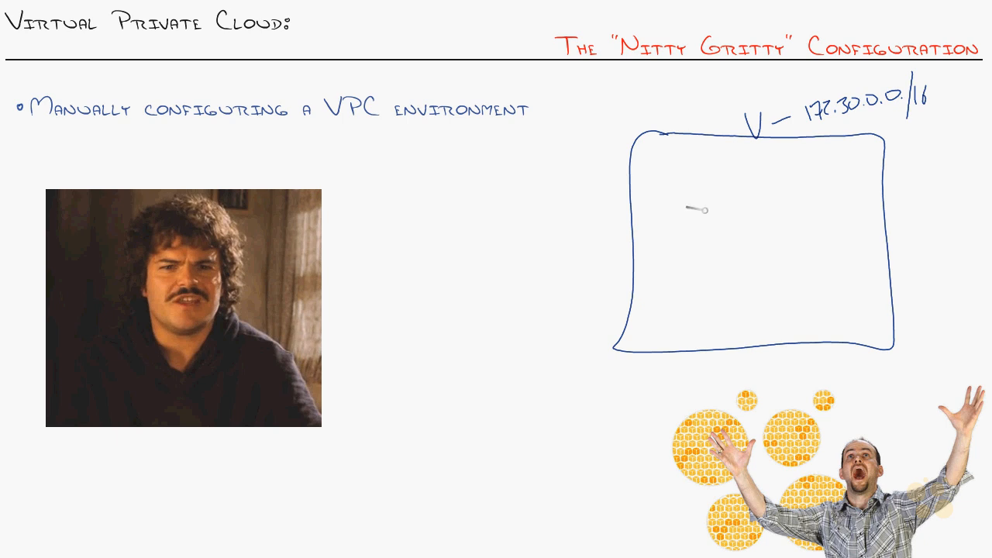
mouse_move(663, 162)
left_mouse_down()
mouse_move(744, 249)
mouse_move(653, 172)
left_mouse_up()
left_click_drag(783, 275, 787, 324)
mouse_move(773, 258)
left_mouse_down()
mouse_move(873, 318)
mouse_move(787, 324)
left_mouse_up()
left_click_drag(812, 230, 825, 245)
left_click_drag(689, 144, 702, 152)
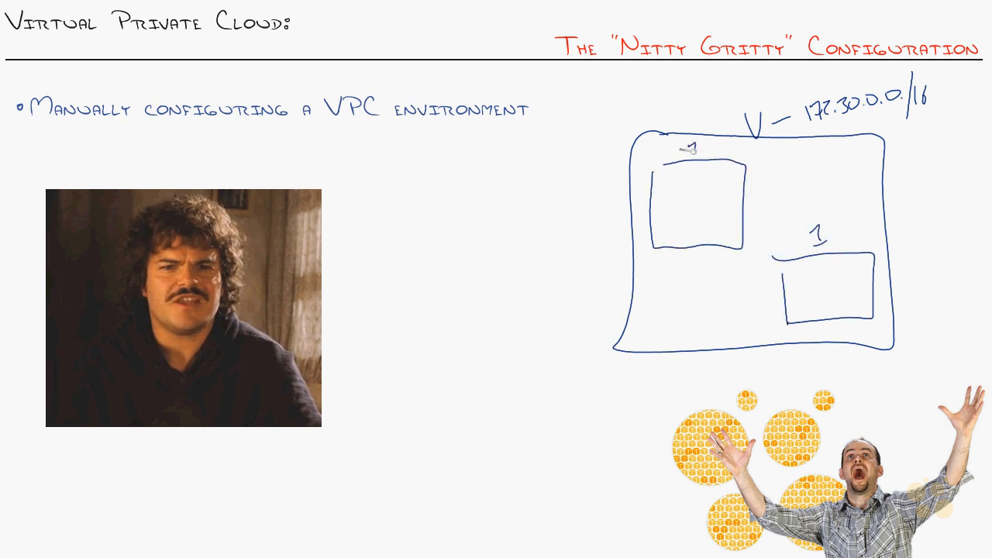
left_click_drag(796, 271, 866, 264)
left_click_drag(677, 165, 728, 173)
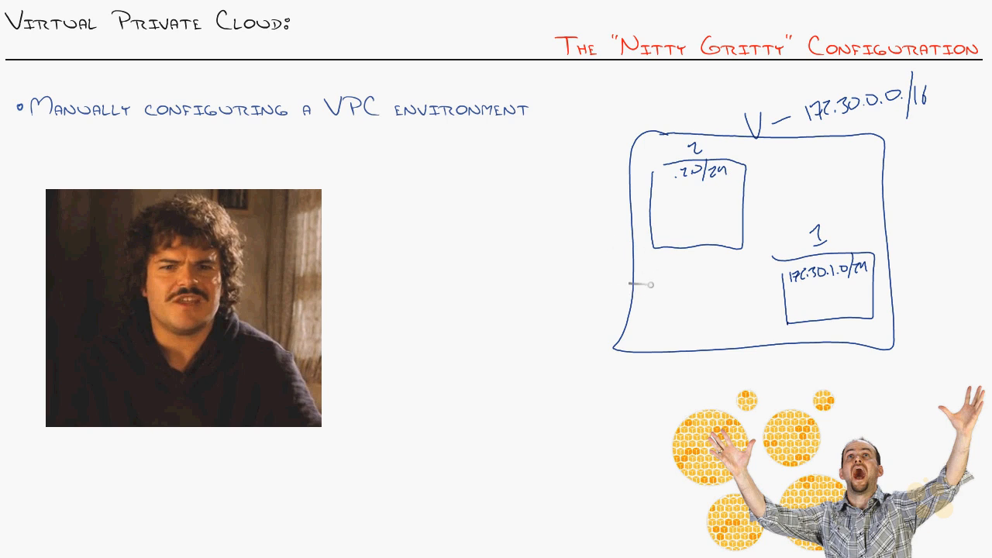
left_click_drag(636, 286, 636, 280)
mouse_move(623, 275)
left_mouse_down()
mouse_move(653, 283)
mouse_move(632, 312)
mouse_move(598, 287)
mouse_move(625, 274)
mouse_move(625, 298)
mouse_move(642, 293)
left_mouse_up()
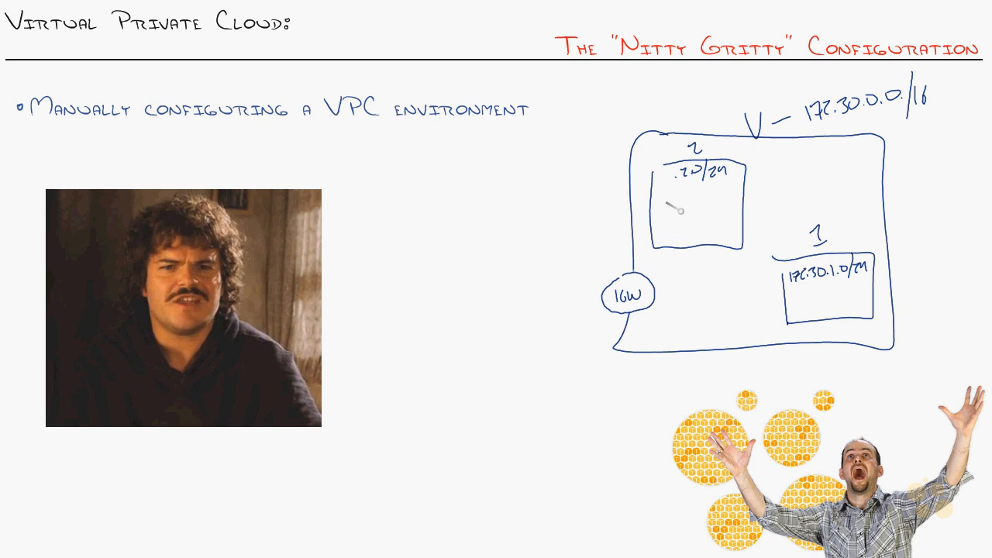
left_click_drag(668, 246, 650, 279)
mouse_move(784, 292)
left_mouse_down()
mouse_move(656, 294)
mouse_move(490, 247)
left_mouse_up()
mouse_move(401, 218)
left_mouse_down()
mouse_move(437, 201)
mouse_move(486, 261)
mouse_move(392, 257)
mouse_move(423, 242)
left_mouse_up()
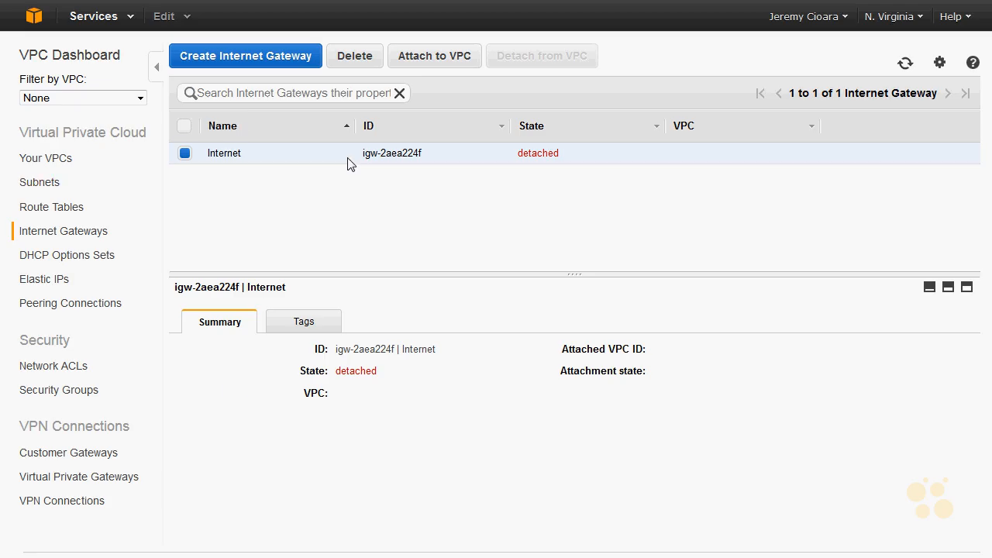
- Attach the "Internet" gateway to the Virginia Core Subnet VPC (172.30.0.0/16)
left_click(437, 56)
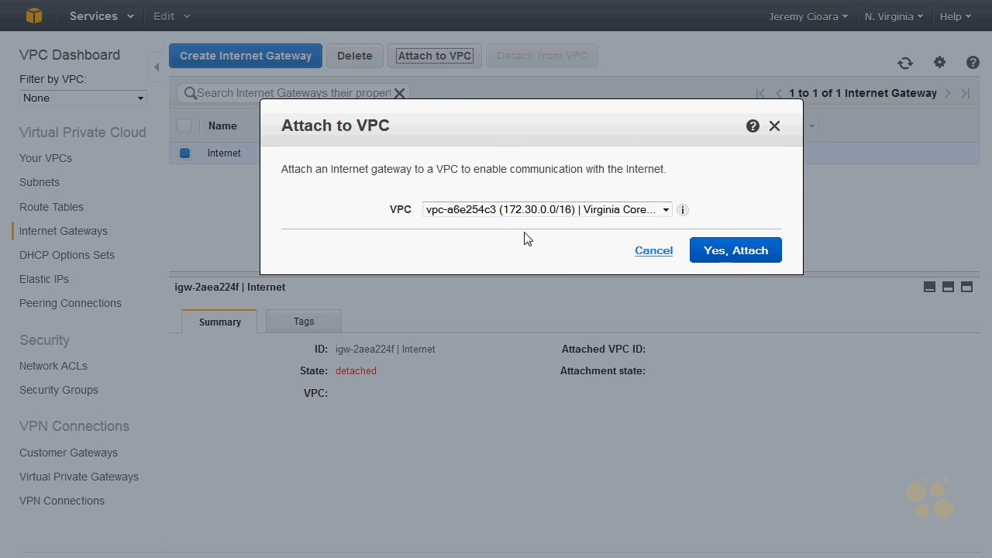
left_click(629, 256)
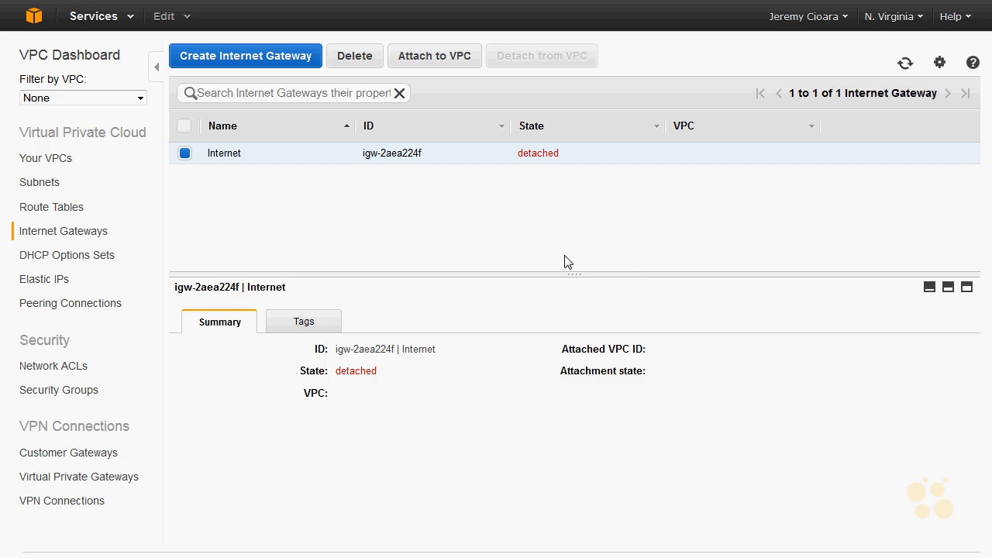
left_click(405, 60)
left_click(724, 247)
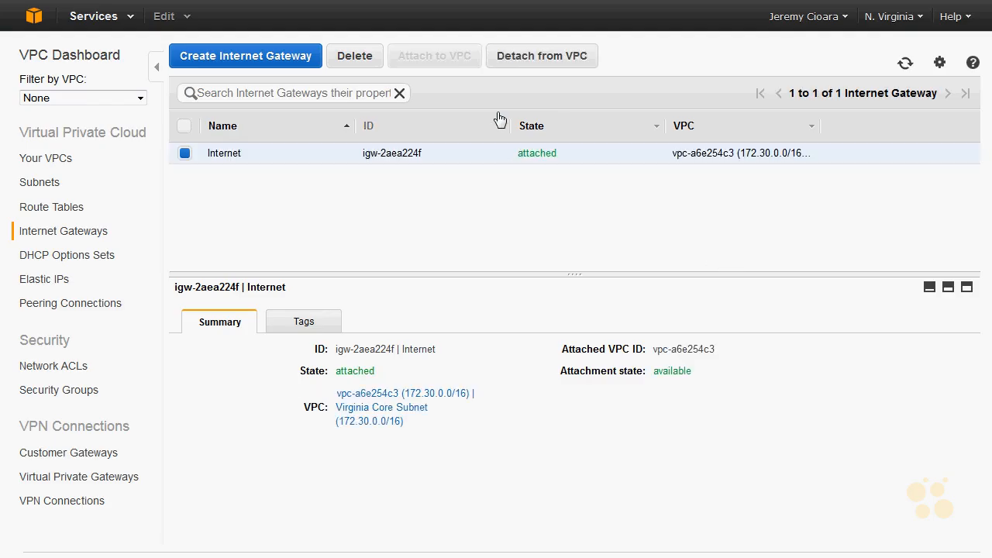
- Examine the route table of Subnet2 in the subnets list, focusing on its route destination
left_click(57, 186)
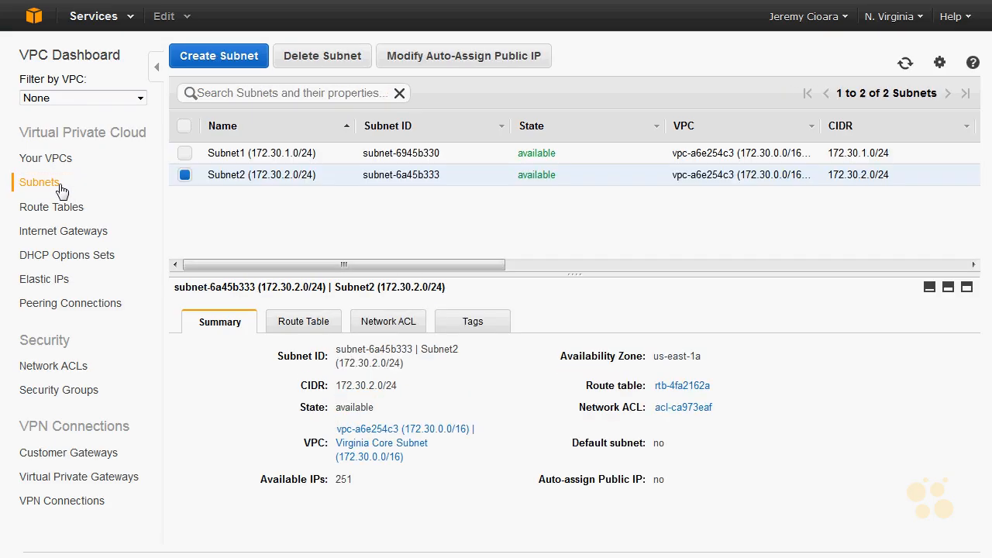
left_click(858, 158)
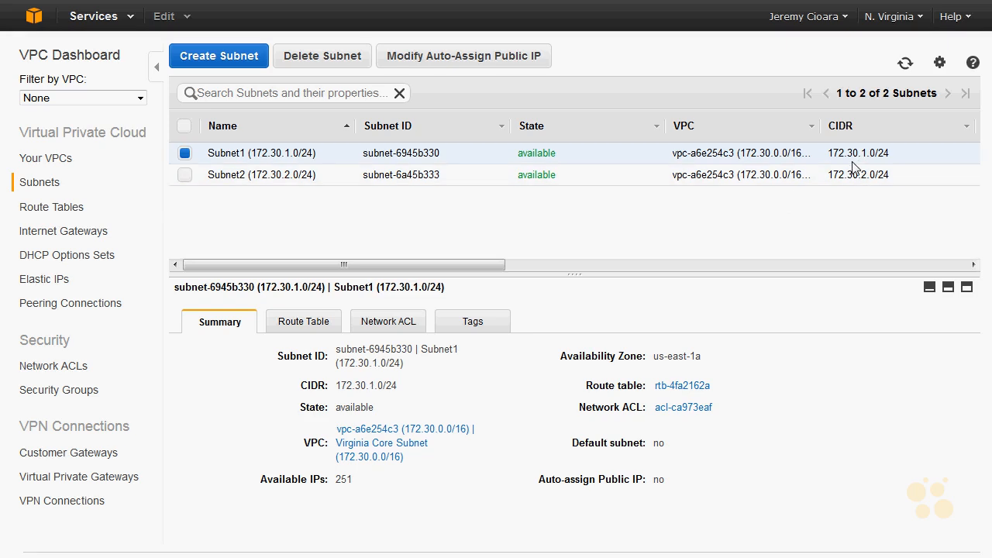
left_click(795, 180)
left_click(320, 330)
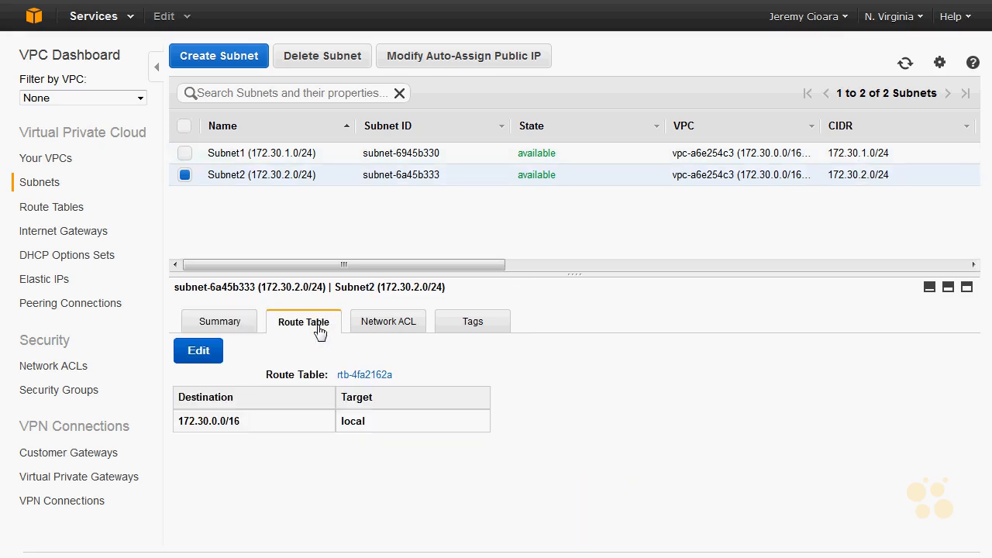
left_click_drag(244, 423, 181, 425)
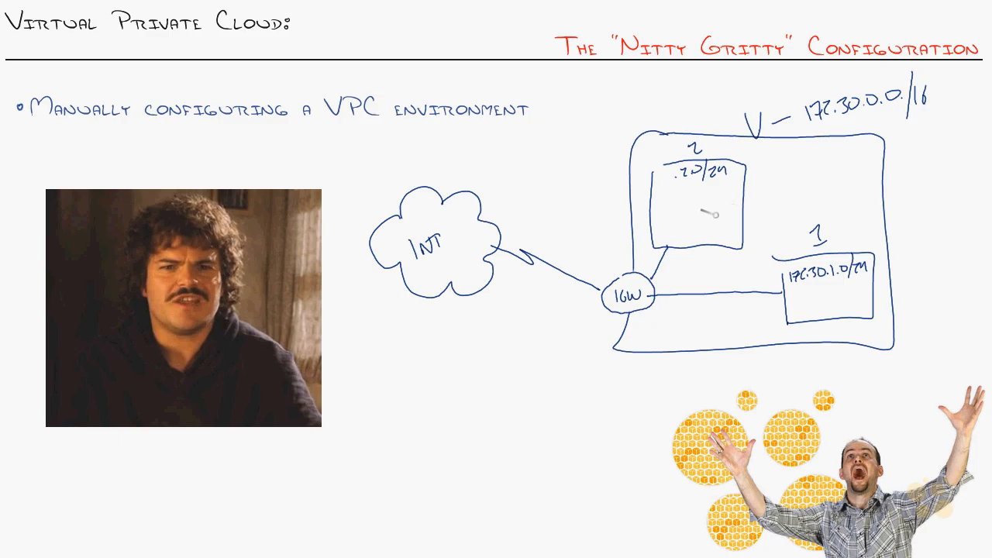
mouse_move(712, 213)
left_mouse_down()
mouse_move(706, 231)
mouse_move(778, 282)
mouse_move(763, 263)
left_mouse_up()
mouse_move(784, 310)
left_mouse_down()
mouse_move(681, 257)
mouse_move(687, 237)
left_mouse_up()
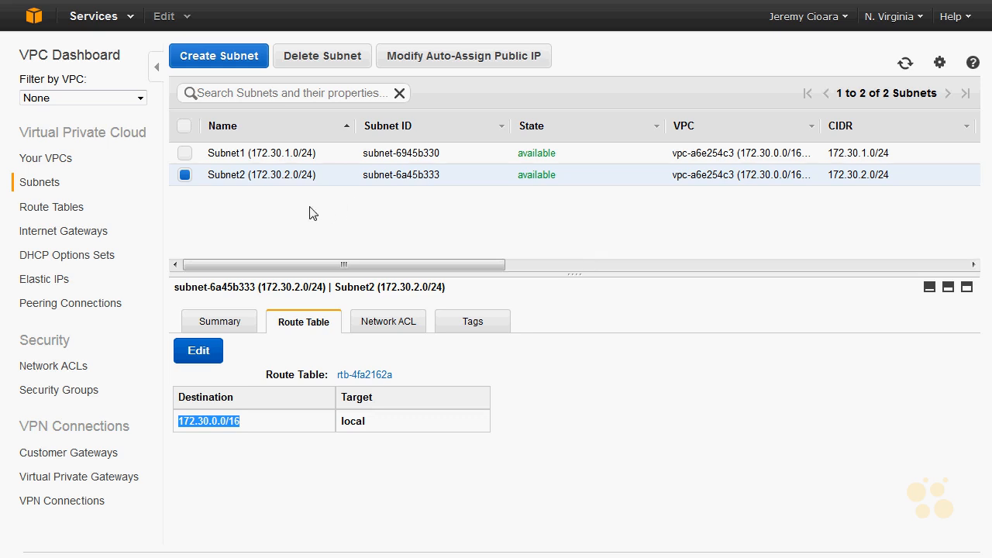
- Compare the route tables of Subnet1 and Subnet2, and check which route tables can be assigned to Subnet1
left_click(542, 155)
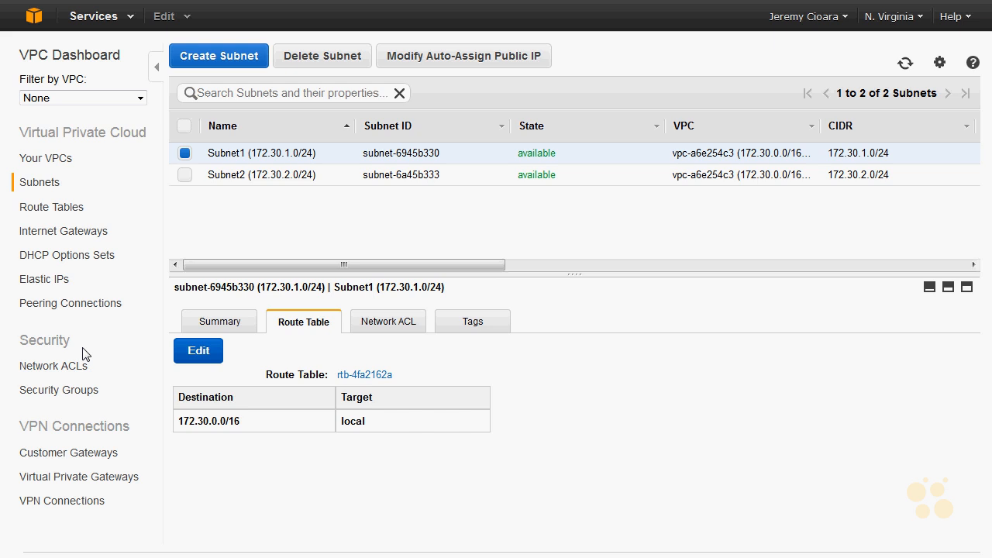
left_click(302, 175)
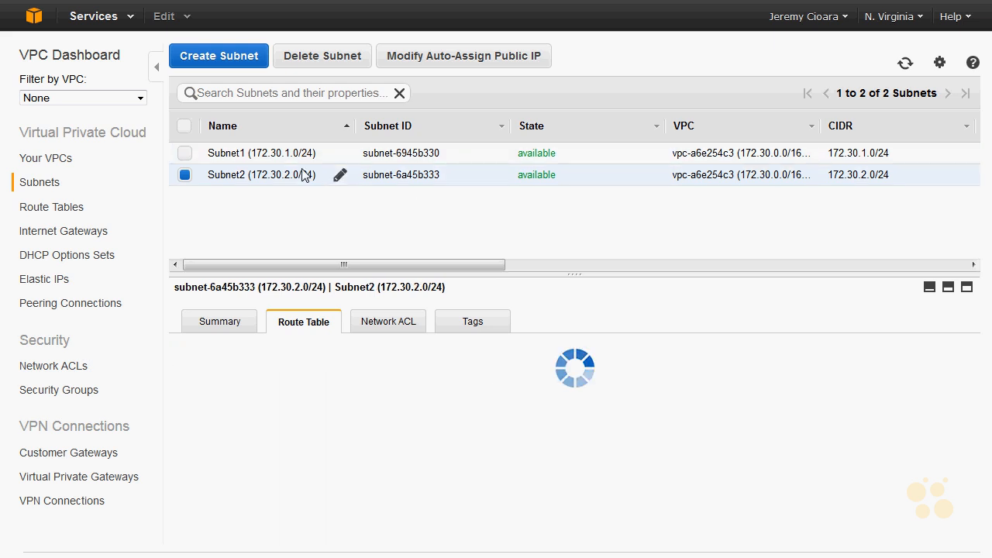
left_click(304, 155)
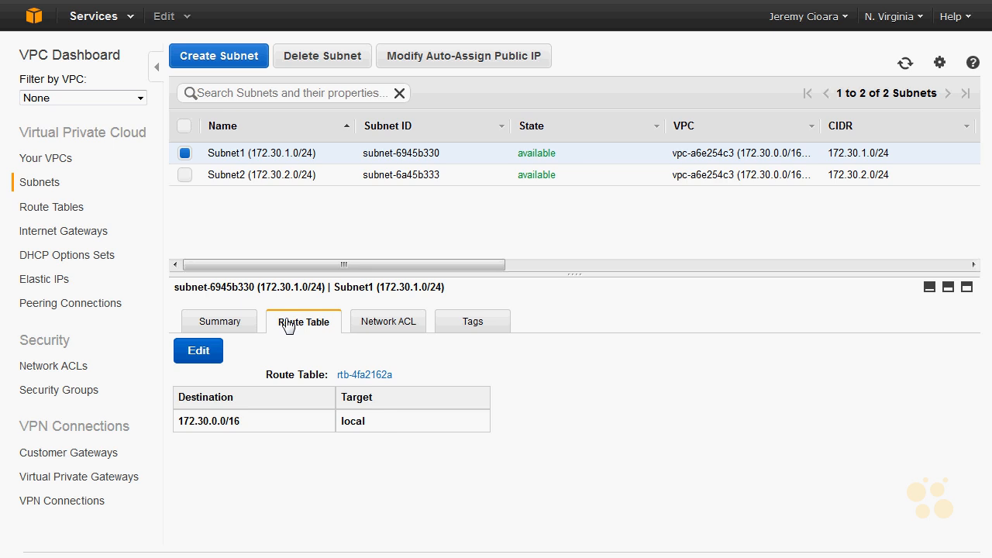
left_click(209, 361)
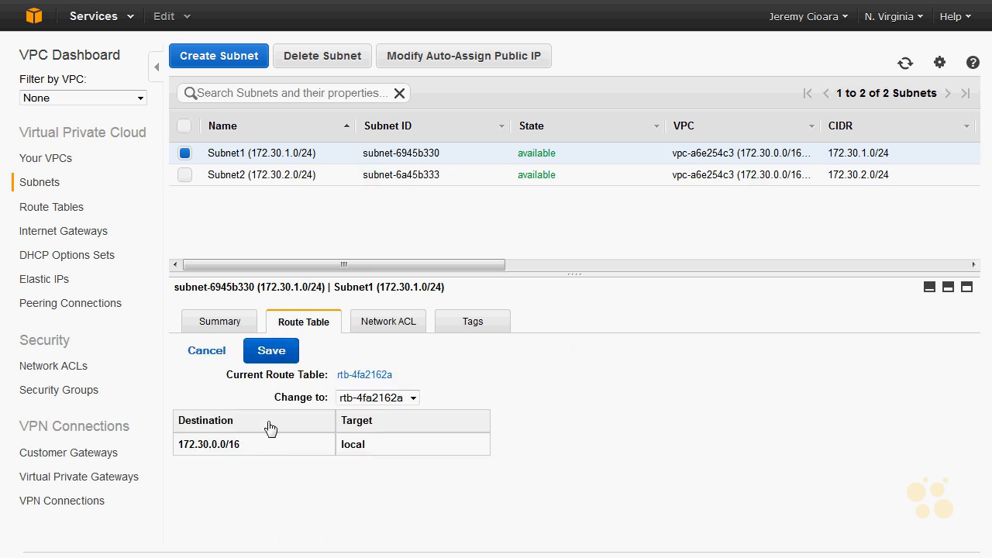
left_click(395, 398)
left_click(394, 398)
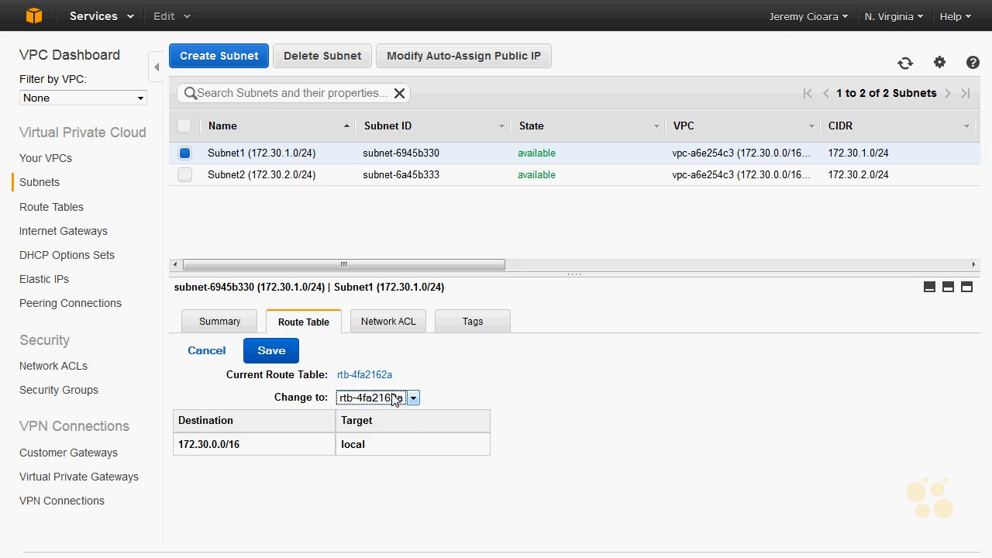
- Edit the routes of the Virginia Core Subnet VPC's main route table and enter 0.0.0.0/0 as a new destination
left_click(66, 210)
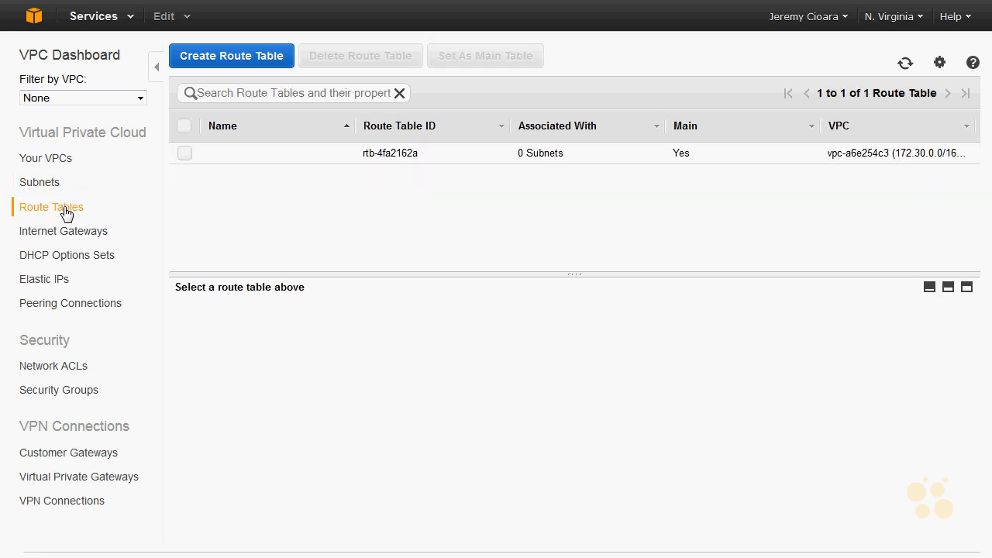
left_click(458, 158)
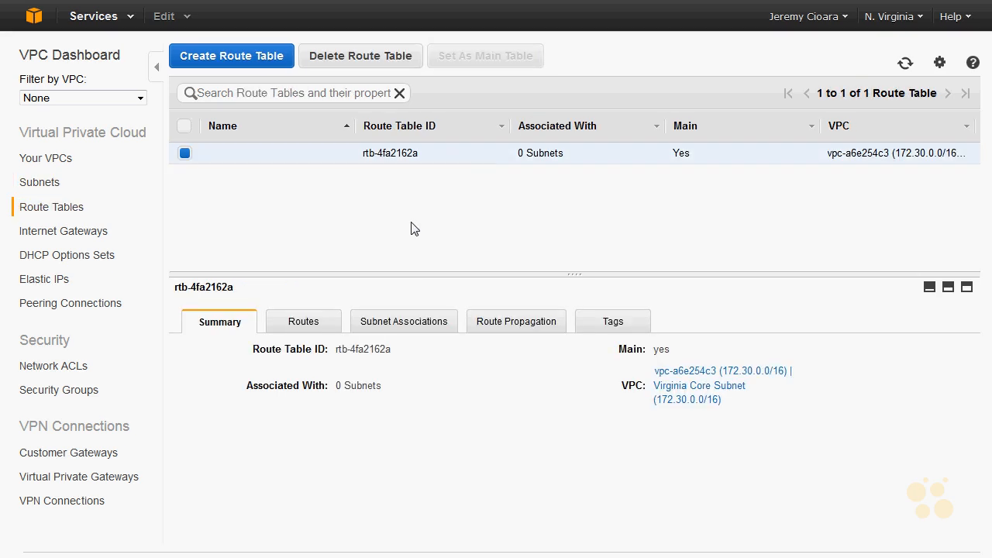
left_click(329, 325)
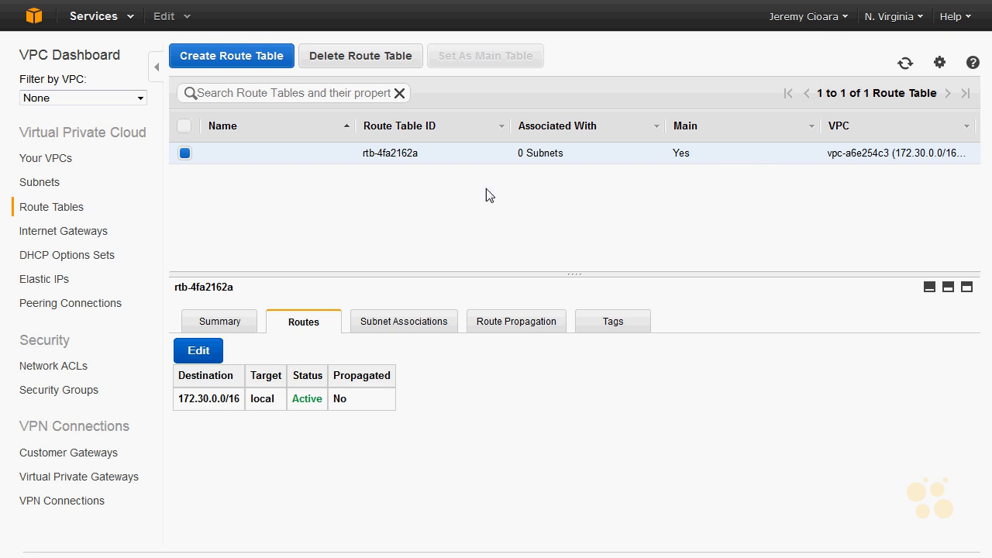
left_click(211, 353)
left_click(278, 425)
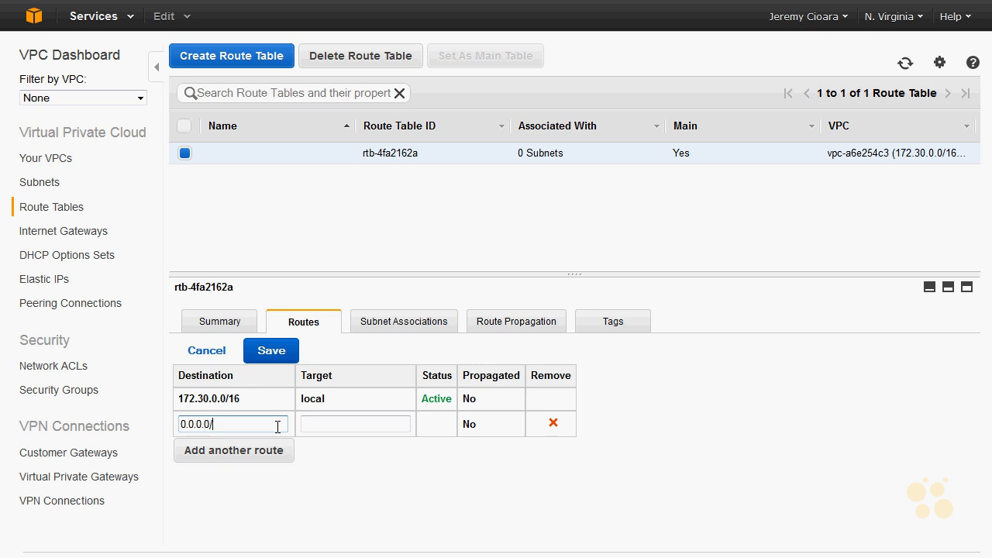
- Set the "Internet" gateway (igw-2aea224f) as the target of the 0.0.0.0/0 route and save the route table
left_click(368, 426)
left_click(352, 429)
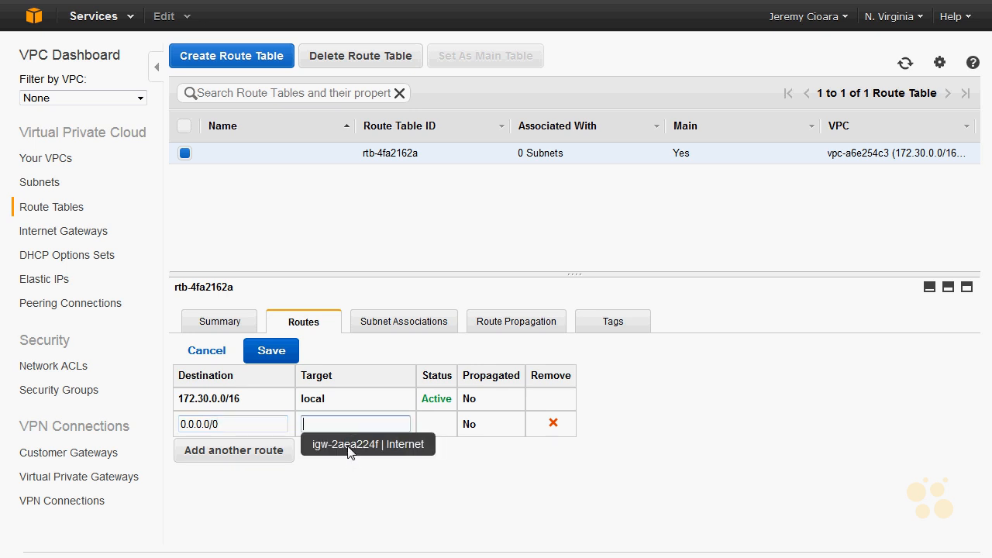
left_click(349, 452)
left_click_drag(376, 425, 233, 399)
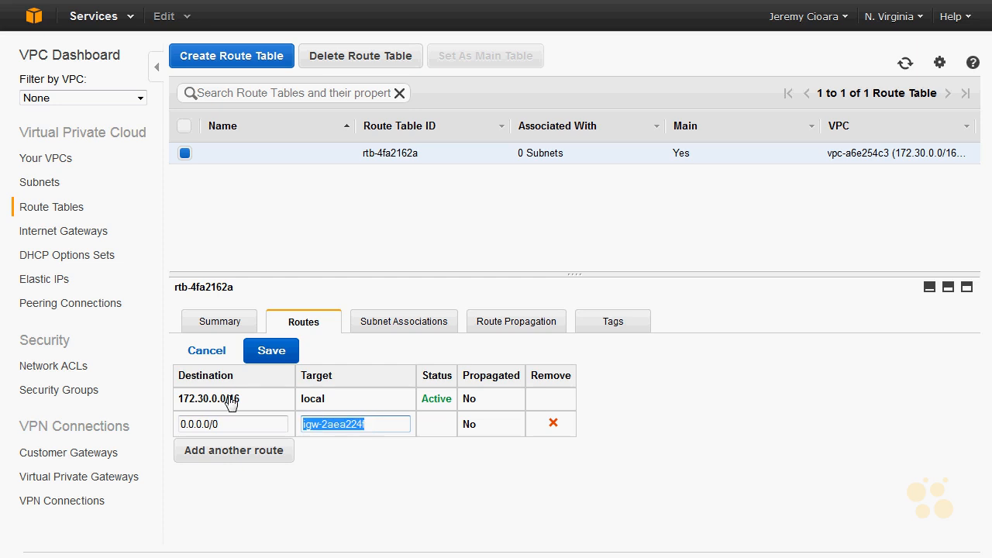
key("BackSpace")
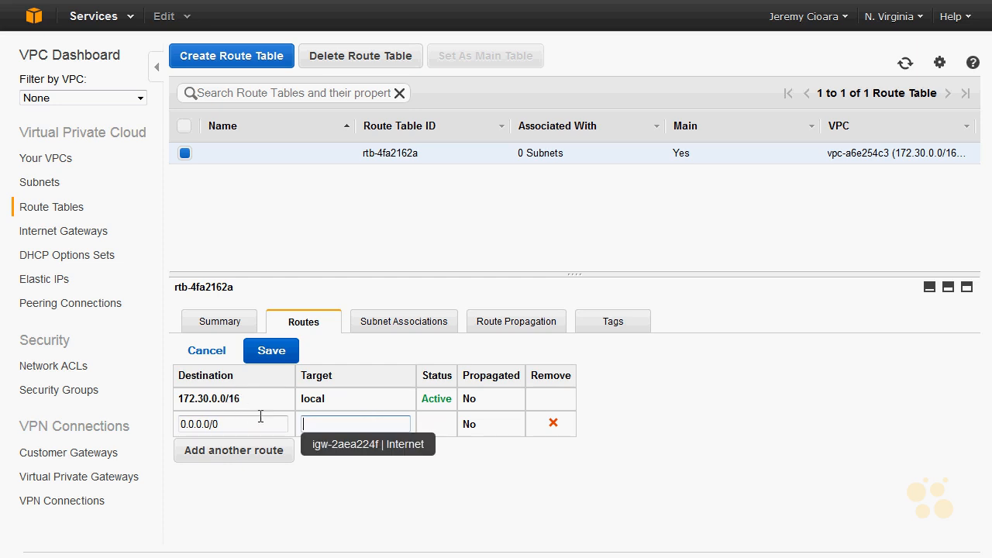
left_click(400, 453)
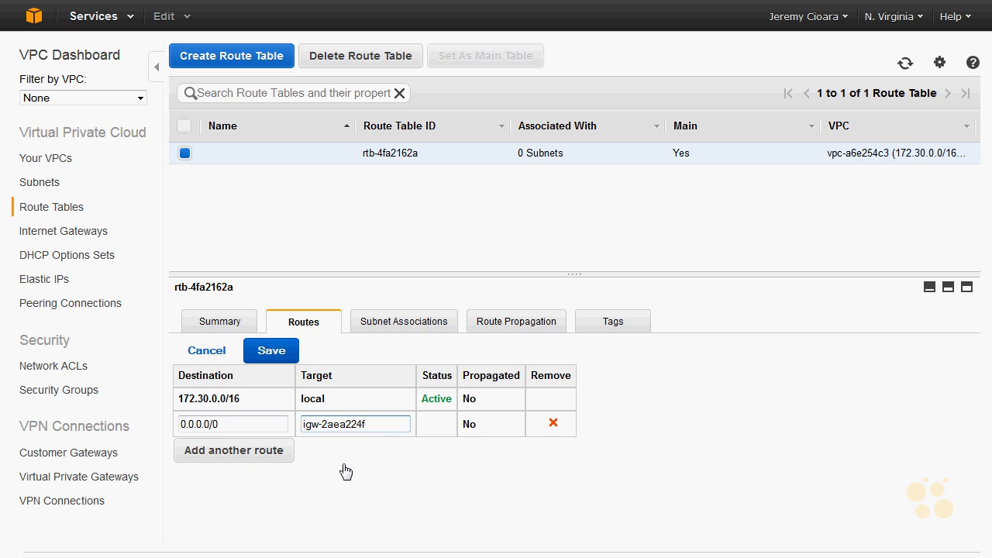
left_click(280, 358)
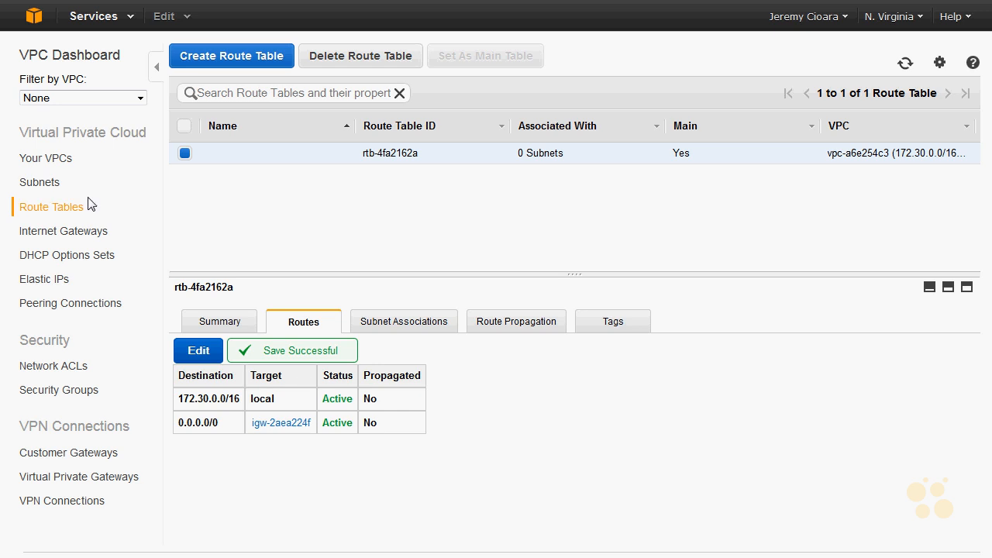
- Check the route tables of Subnet1 and Subnet2 in the subnets list, focusing on the default route and its target
left_click(39, 184)
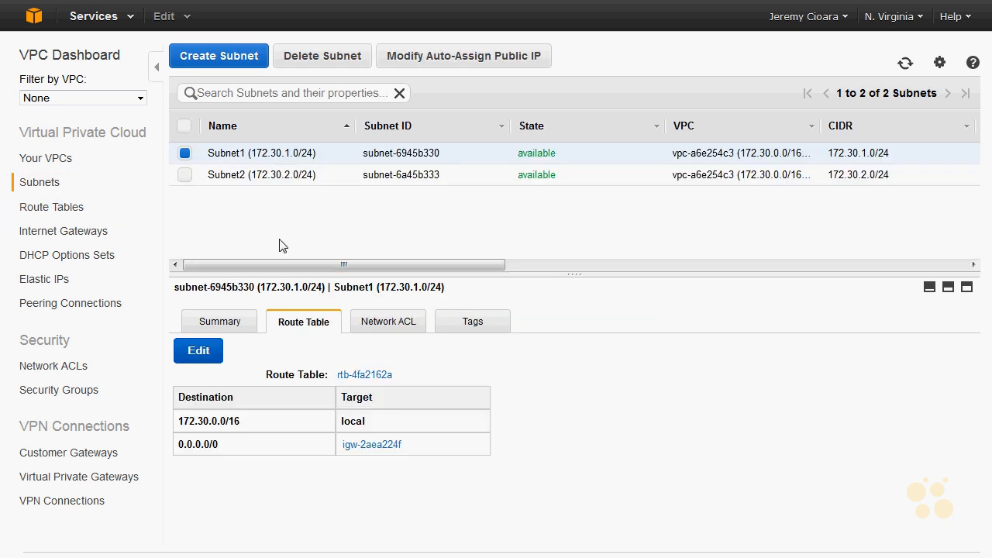
left_click(266, 179)
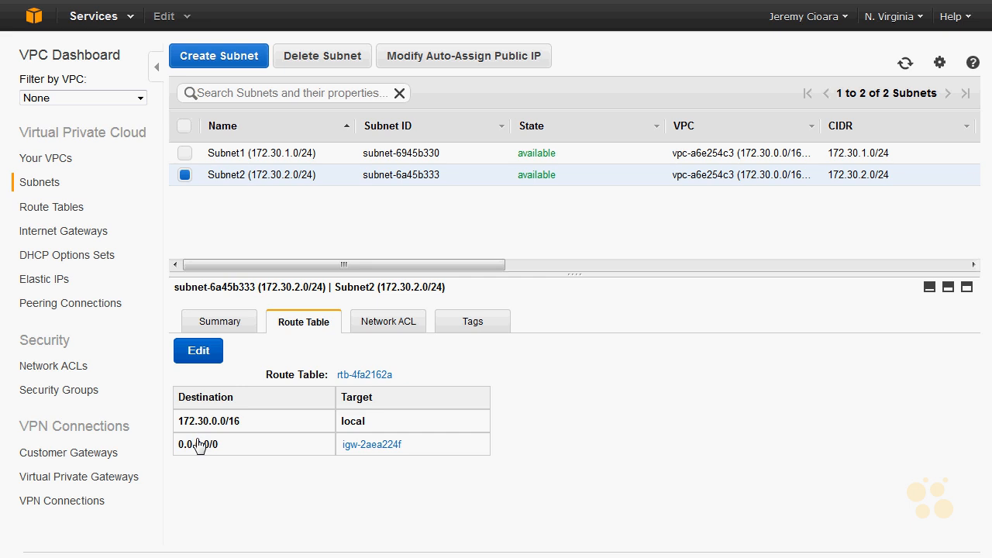
left_click_drag(250, 449, 172, 450)
left_click_drag(419, 445, 341, 457)
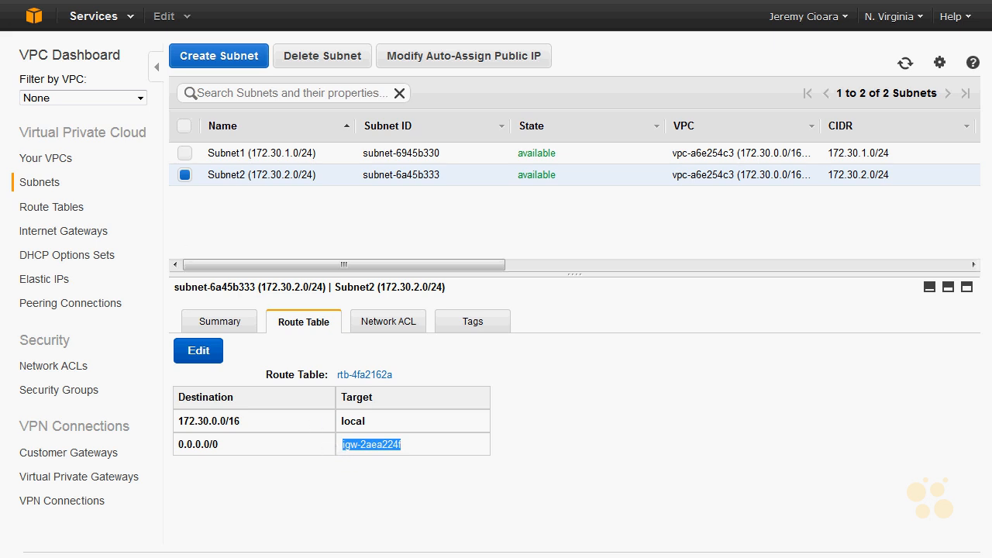
left_click(36, 19)
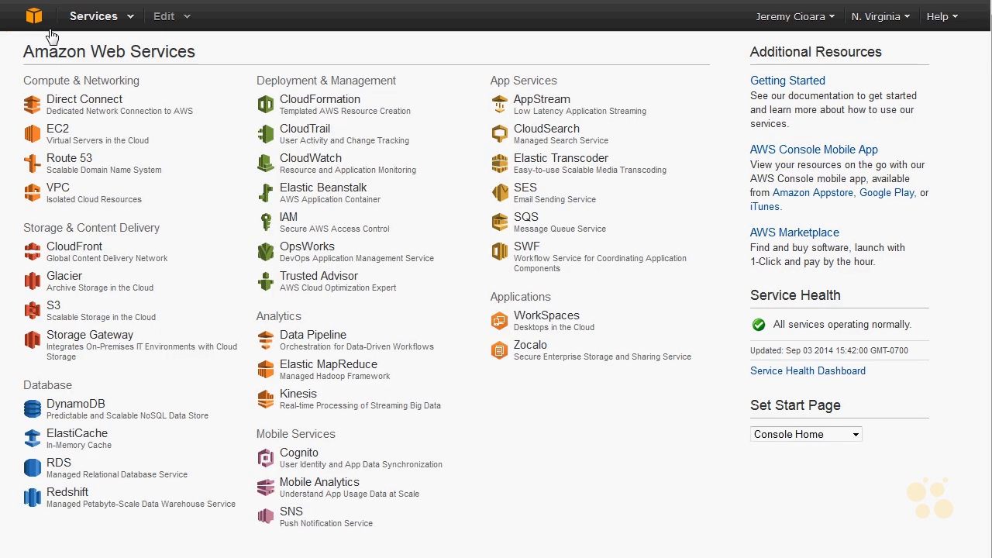
left_click(62, 130)
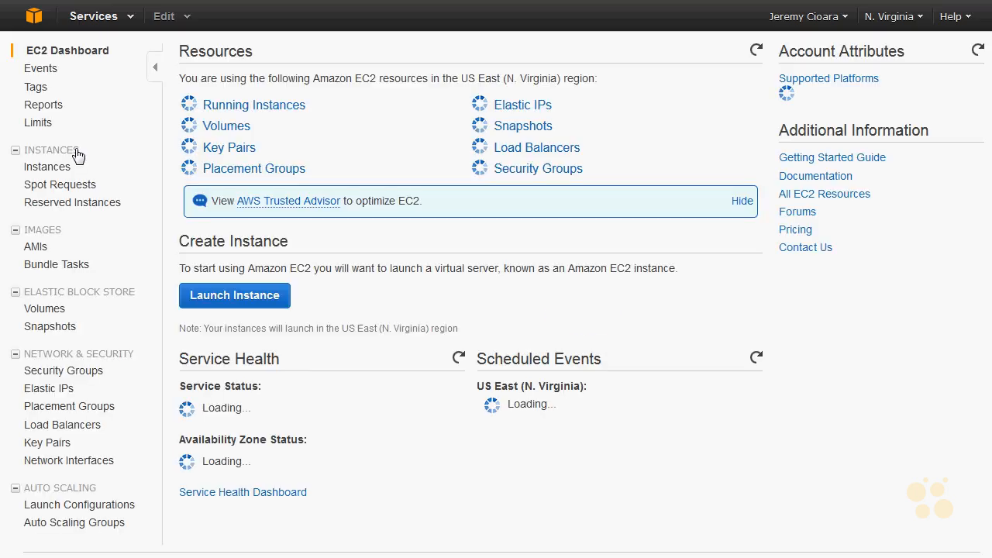
left_click(234, 104)
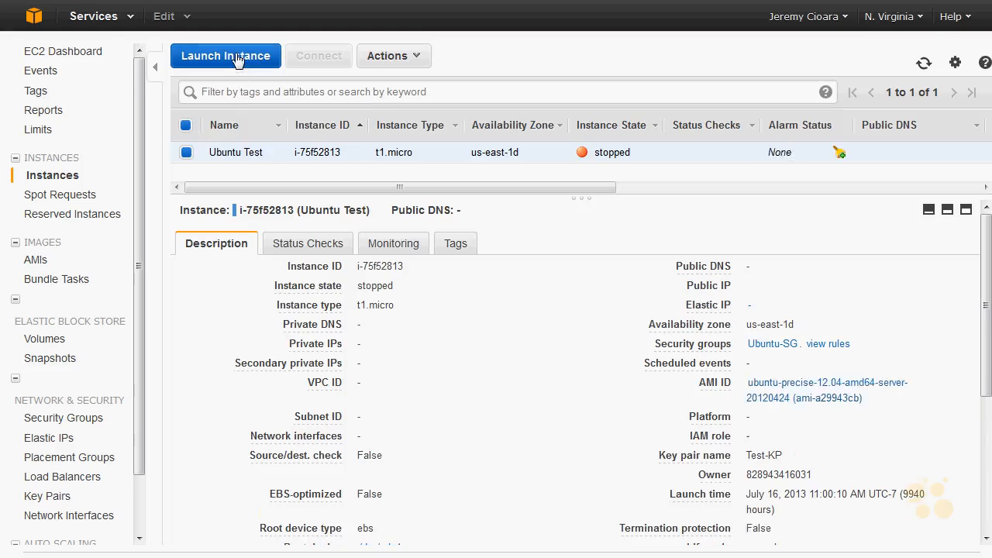
left_click(237, 56)
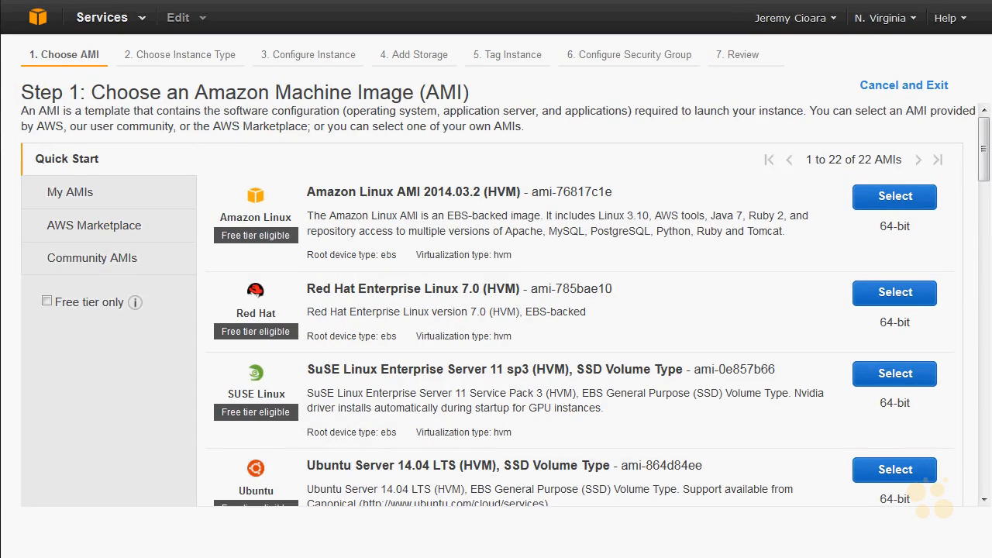
left_click(38, 18)
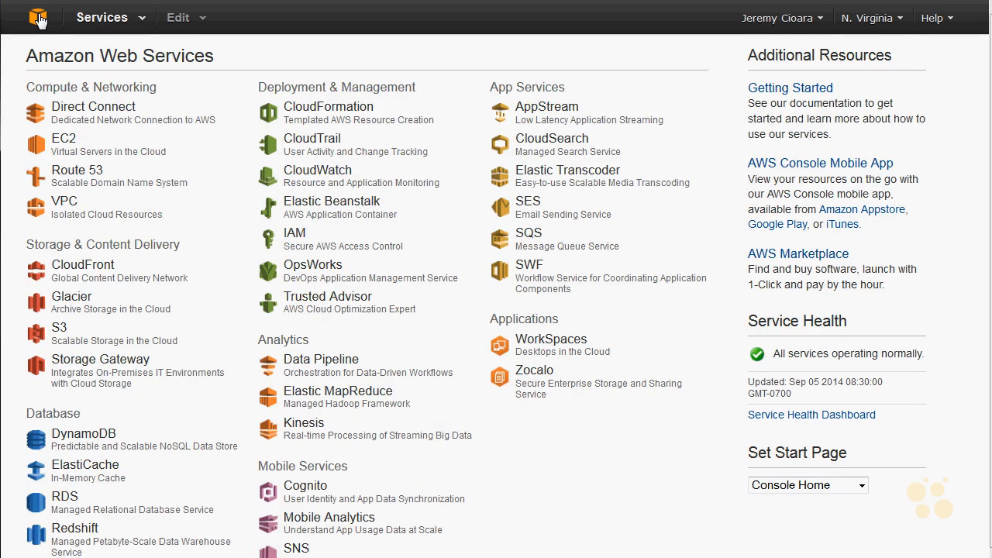
left_click(69, 206)
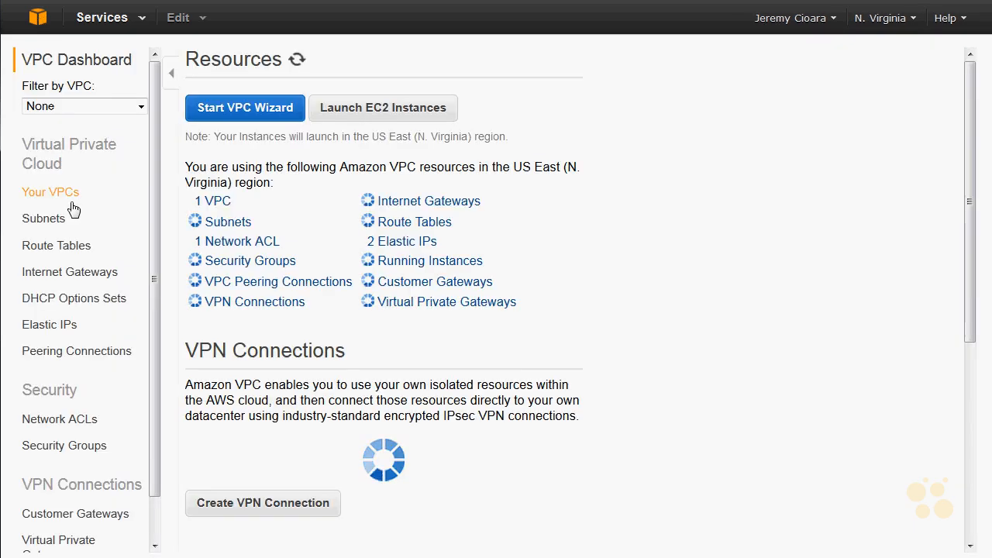
- Start a new VPC security group with the name tag and group name "SSH and ICMP"
left_click(92, 444)
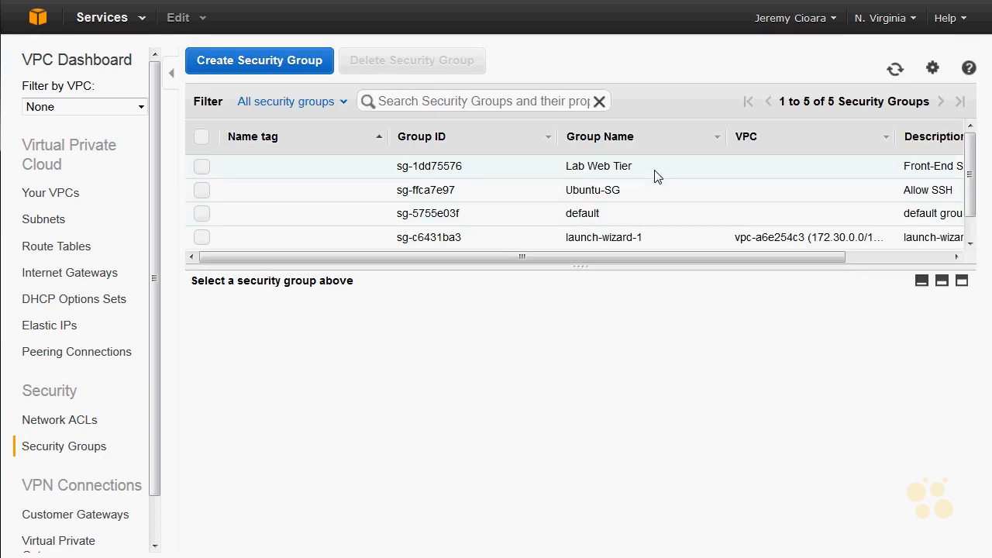
left_click(250, 62)
left_click(536, 191)
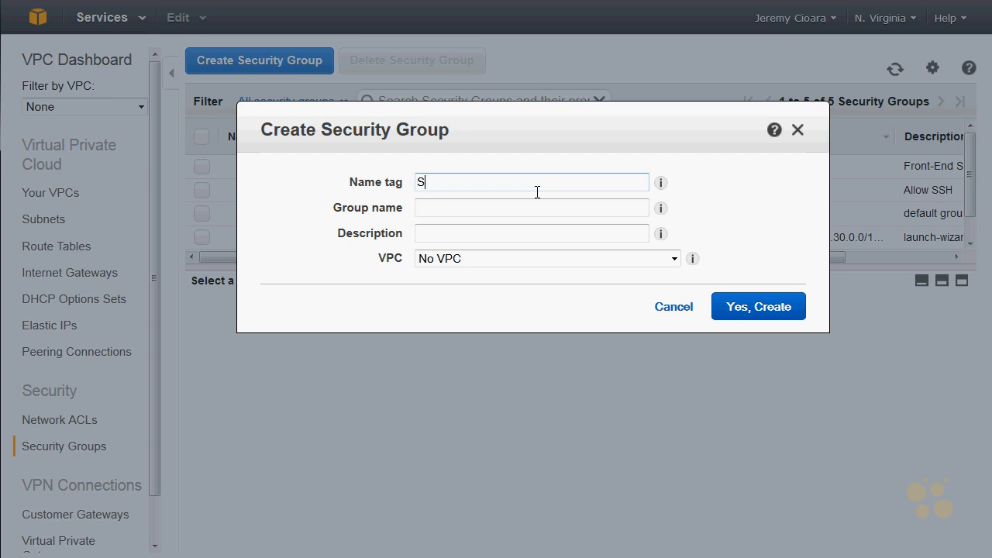
type("SSH and PING")
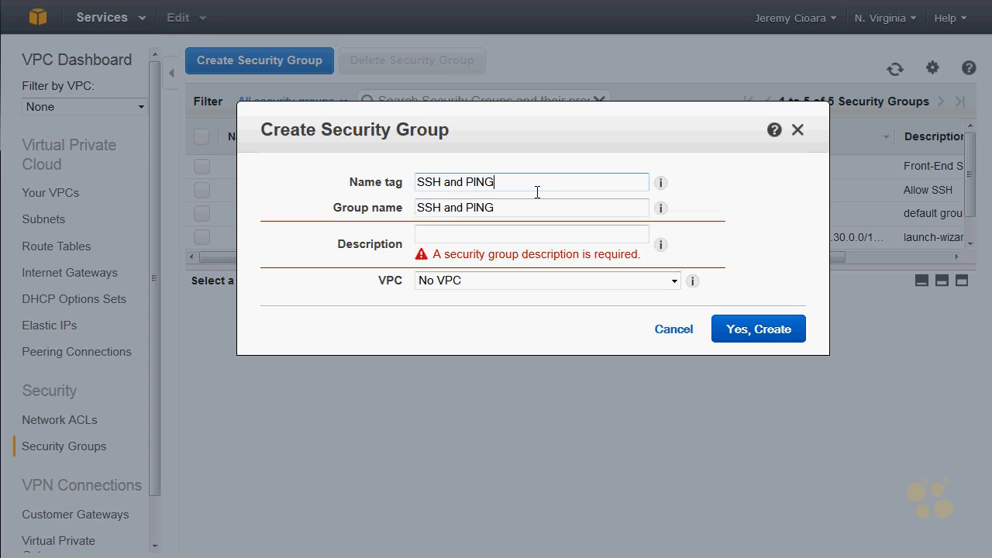
double_click(486, 187)
type("ICMP")
- Describe the security group as "Allows SSH and Ping access" and create it in the Virginia Core Subnet VPC (172.30.0.0/16)
left_click(478, 231)
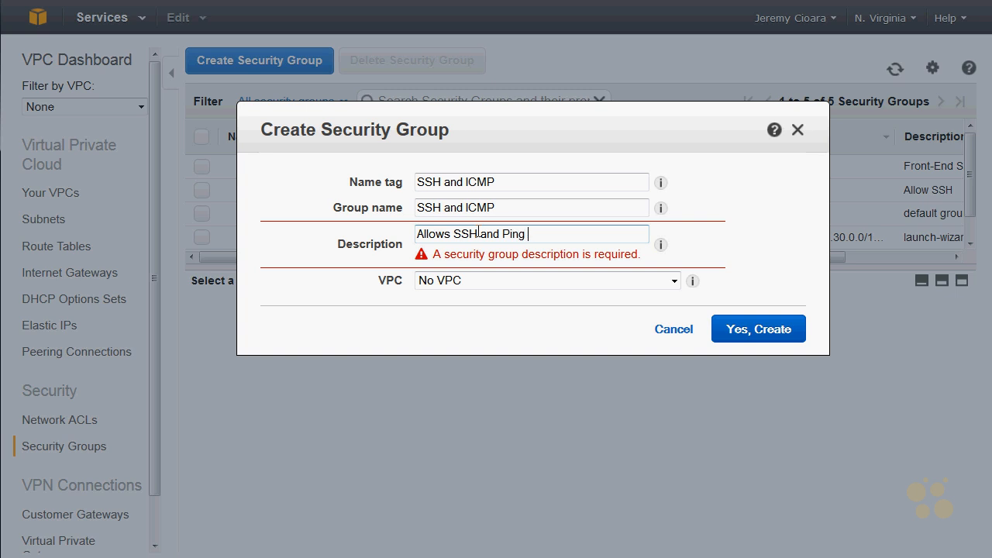
left_click(469, 258)
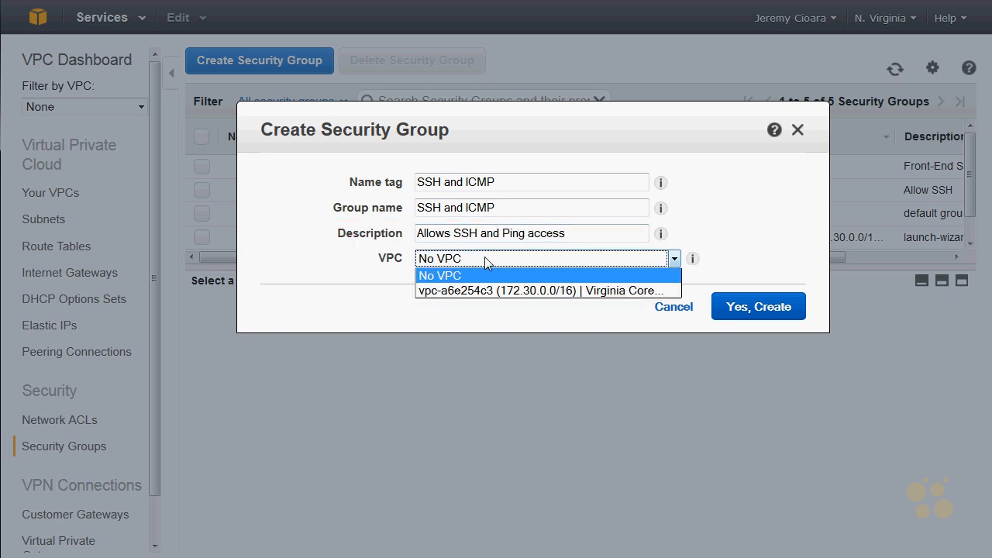
left_click(502, 292)
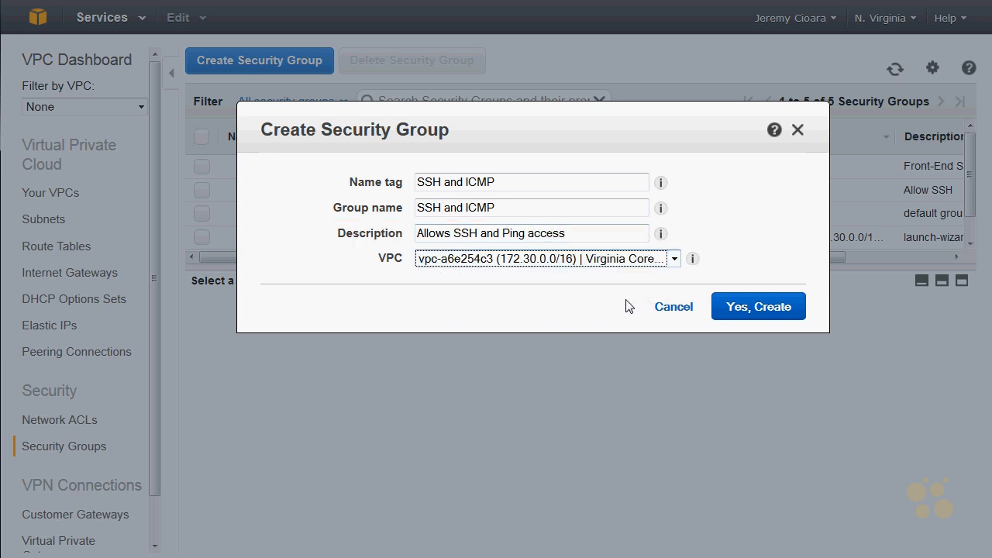
left_click(758, 307)
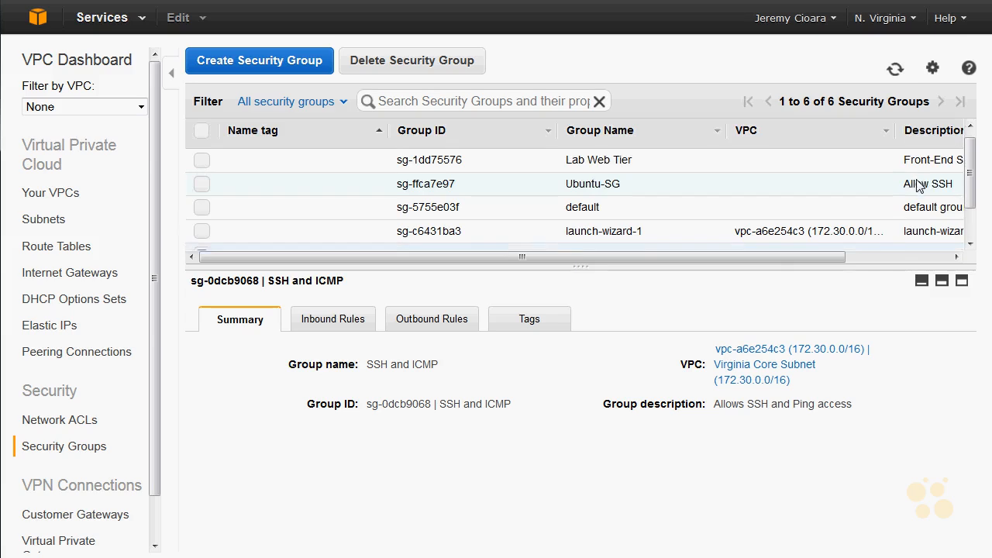
- Add an inbound SSH (22) rule with source 0.0.0.0/0 to the "SSH and ICMP" security group
scroll(876, 186, "down", 1)
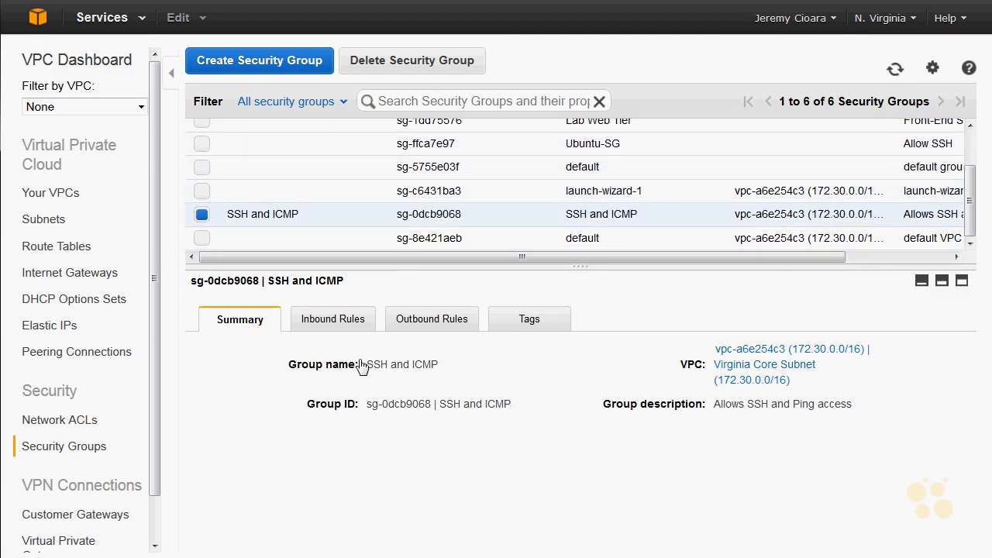
left_click(355, 319)
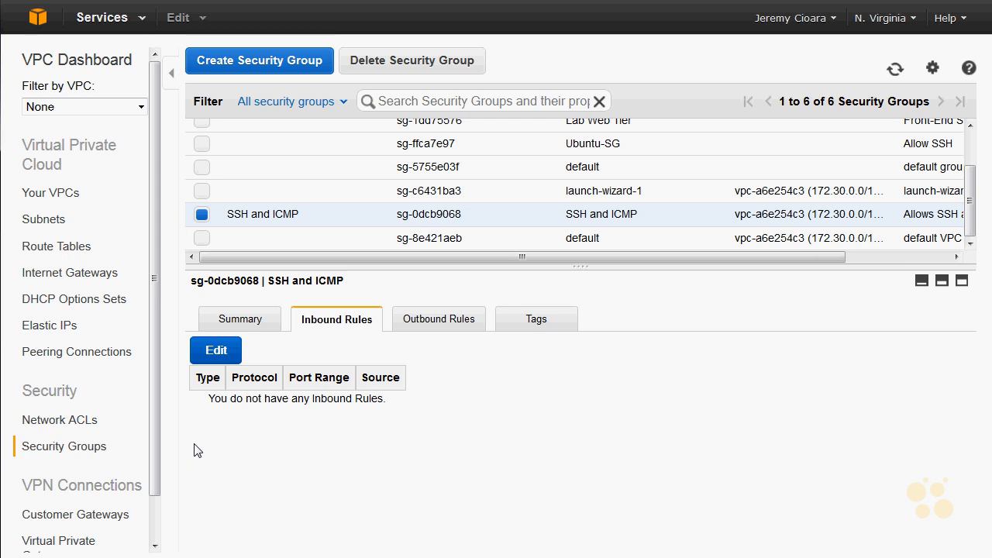
left_click(221, 357)
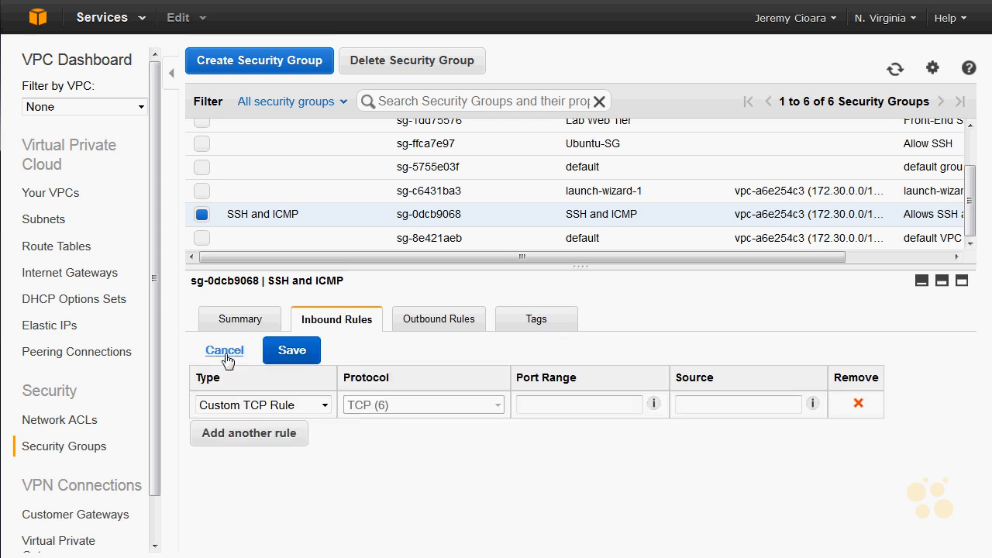
left_click(288, 403)
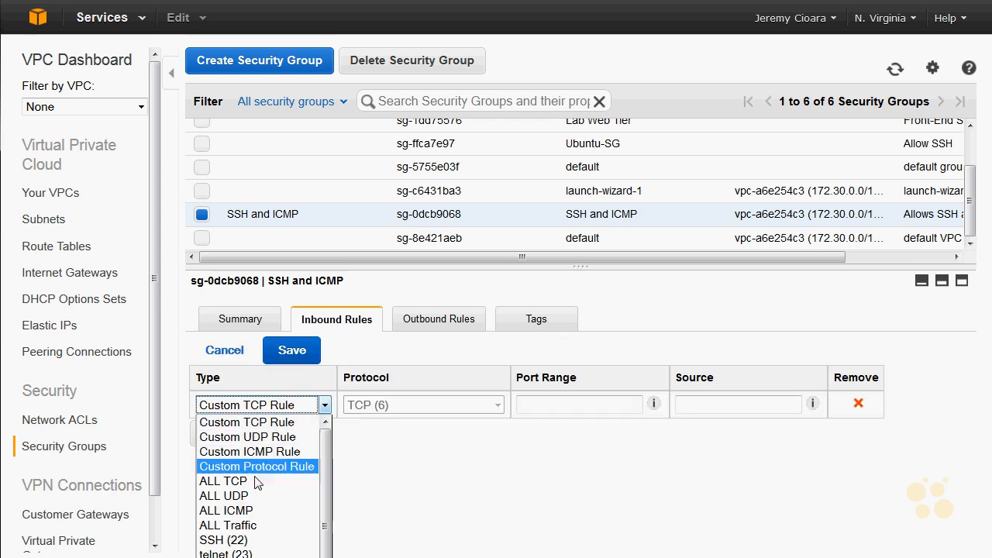
left_click(217, 540)
left_click(668, 406)
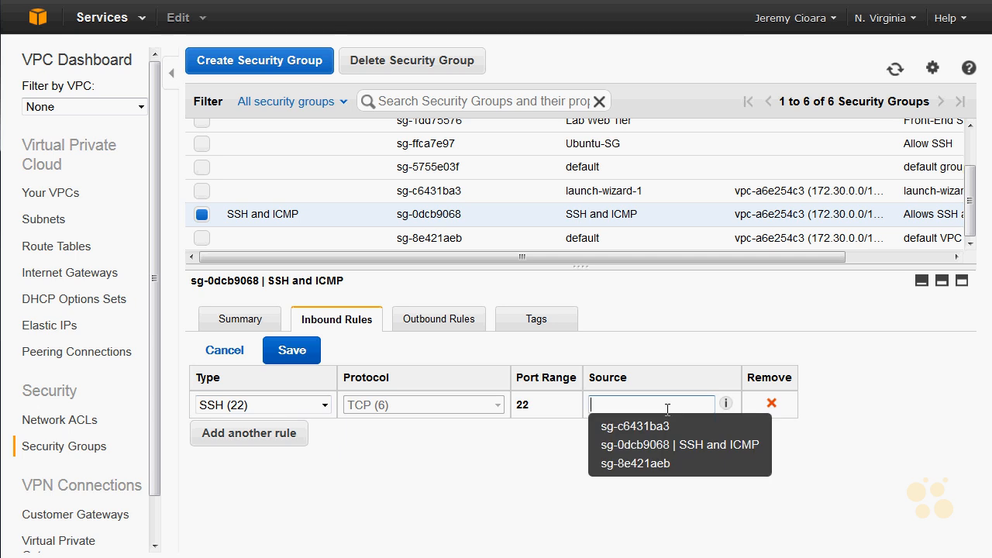
type("0.0.0.0/0")
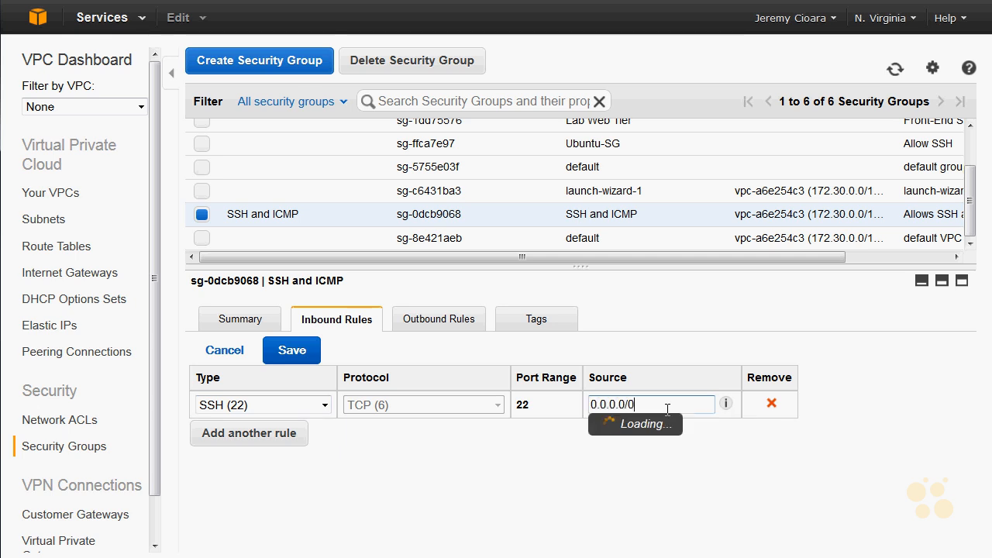
- Add an ALL ICMP inbound rule with source 0.0.0.0/0 to the "SSH and ICMP" security group and save the rules
left_click(289, 436)
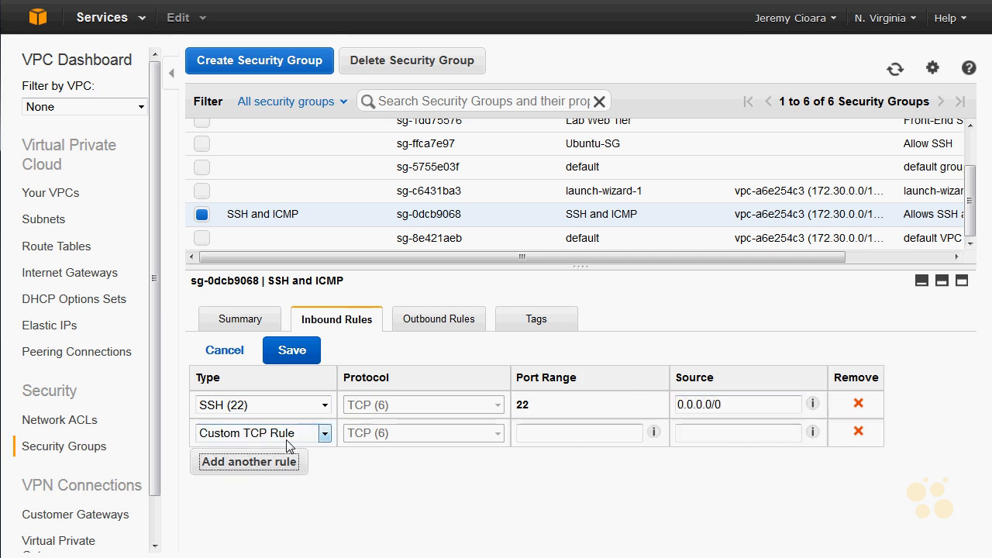
left_click(324, 434)
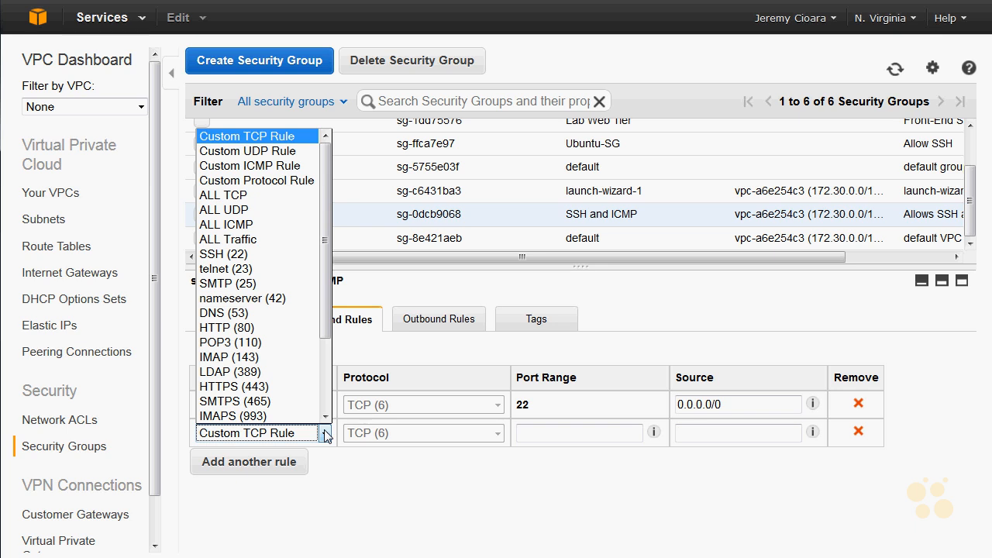
left_click(324, 434)
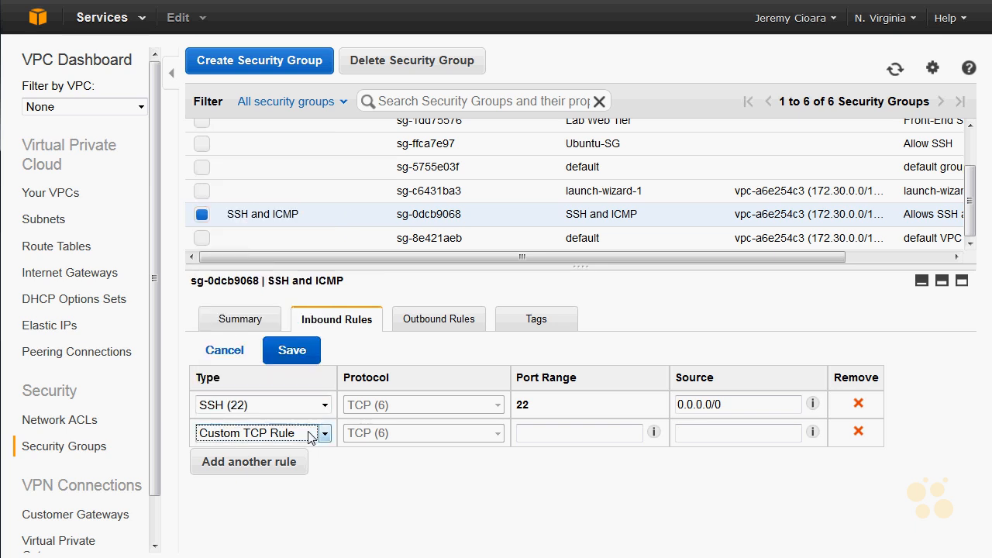
left_click(275, 434)
left_click(248, 225)
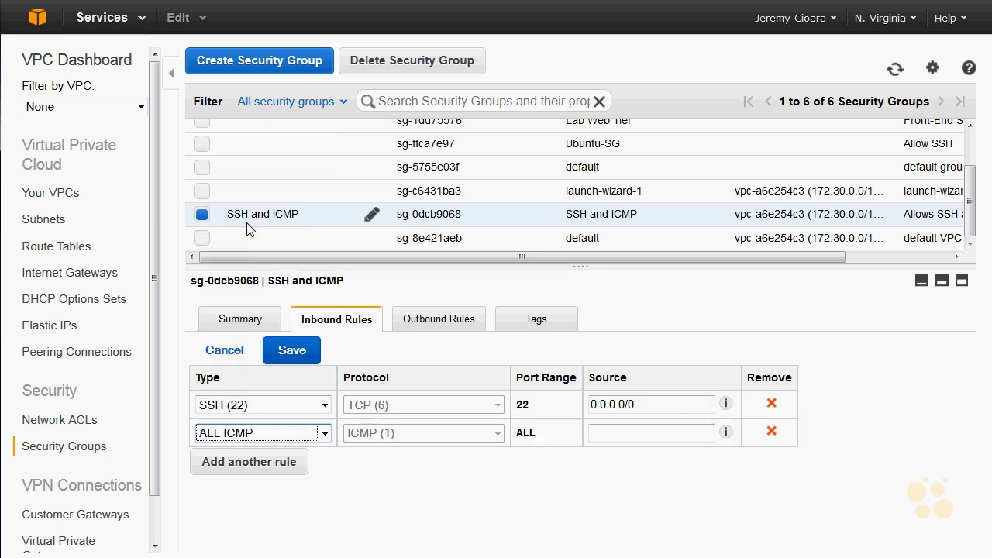
left_click(641, 432)
type("0.0.0.0/0")
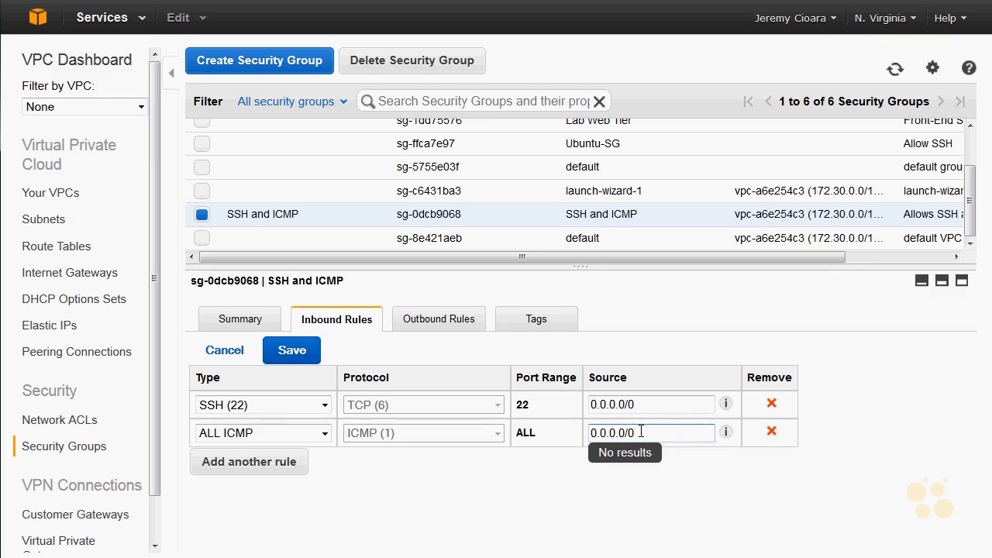
left_click(290, 351)
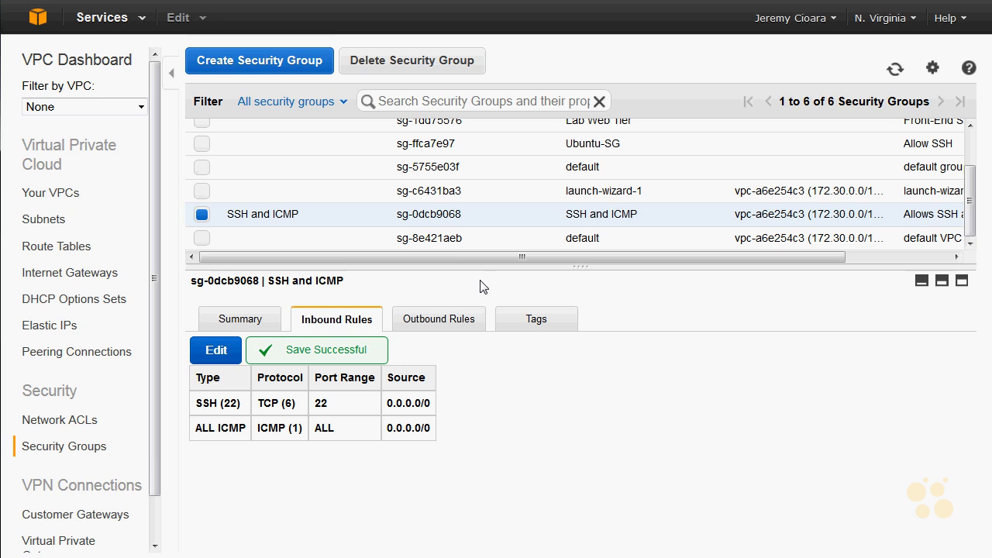
left_click_drag(446, 430, 194, 363)
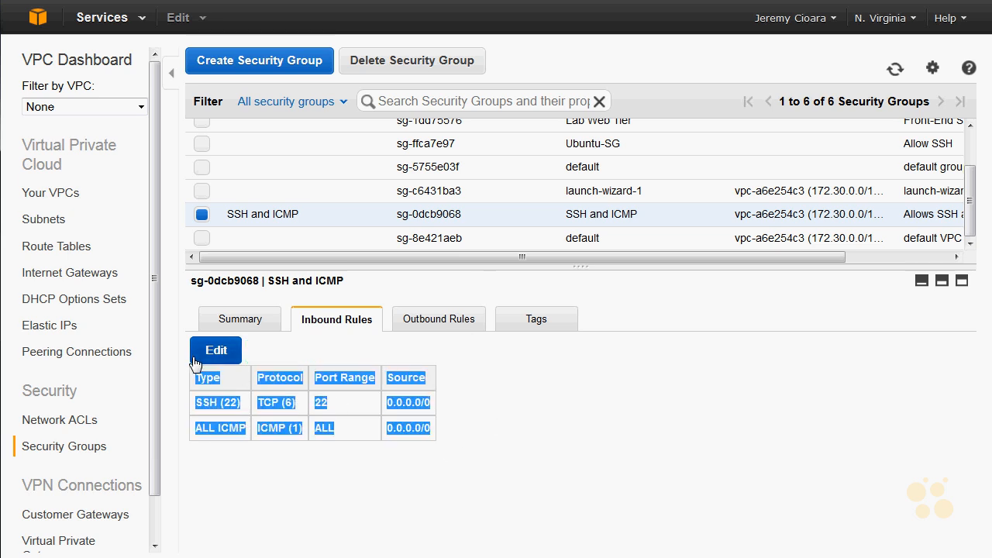
left_click(412, 401)
triple_click(428, 409)
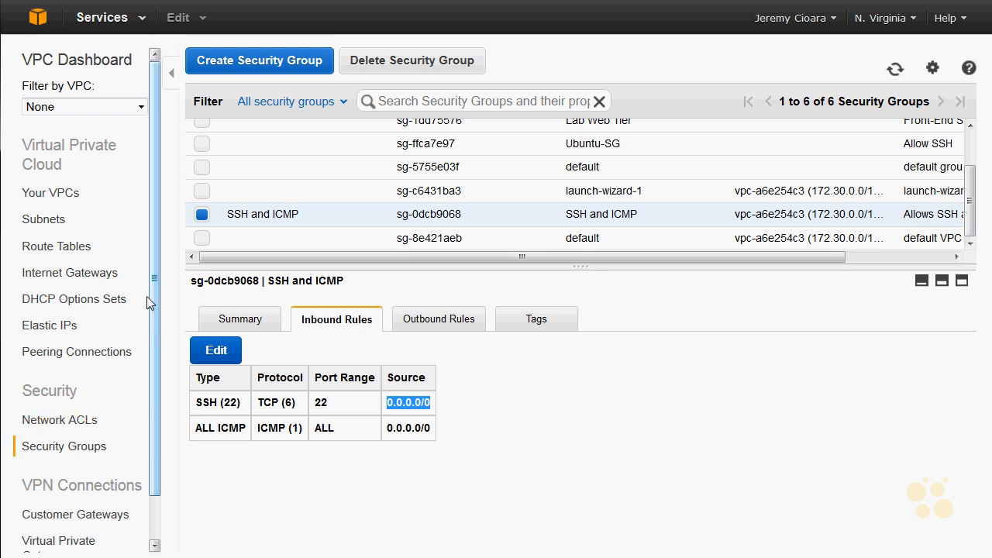
- Open the EC2 instances list and start launching a new instance
left_click(43, 28)
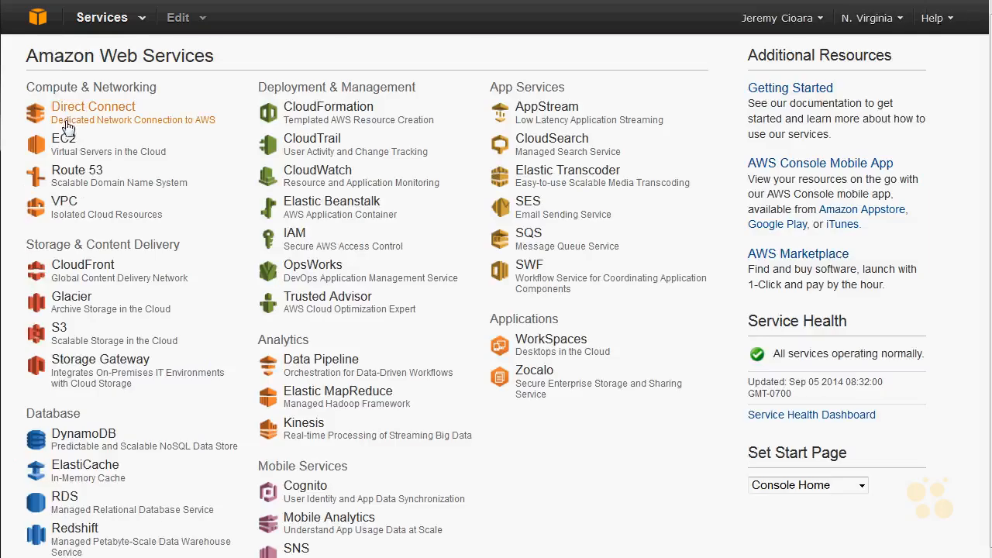
left_click(141, 118)
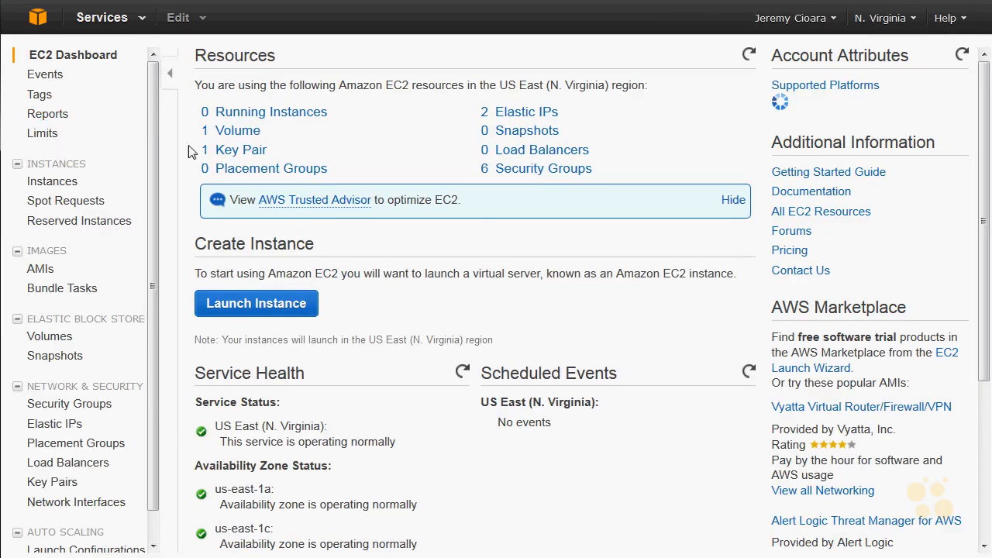
left_click(275, 112)
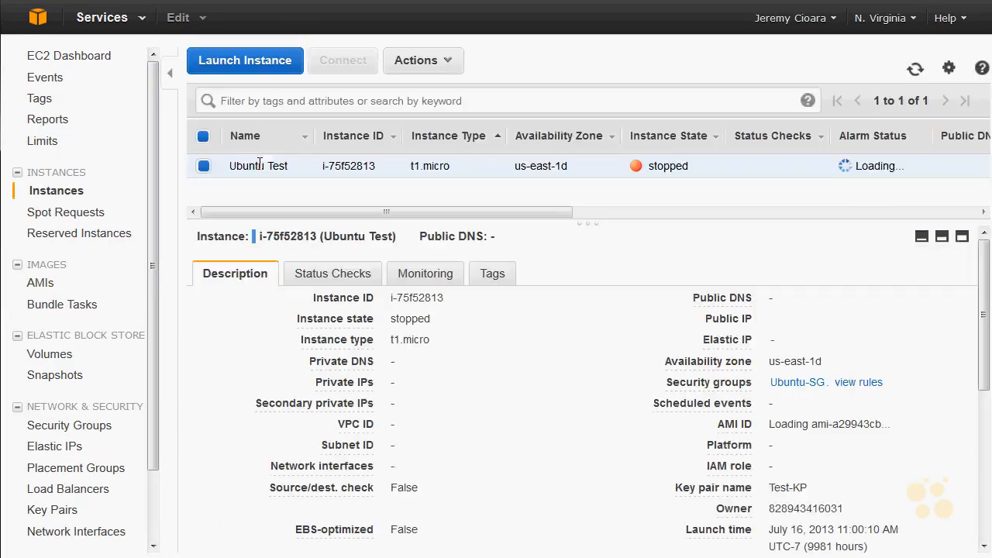
left_click(250, 62)
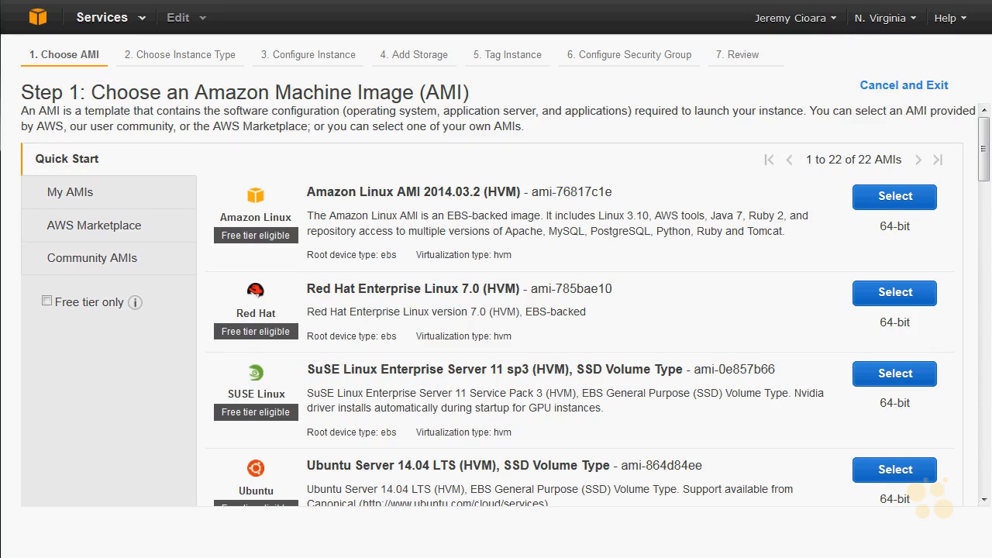
- Choose the Ubuntu Server 14.04 LTS (HVM), SSD Volume Type image and accept the t2.micro instance type
key("ctrl+minus")
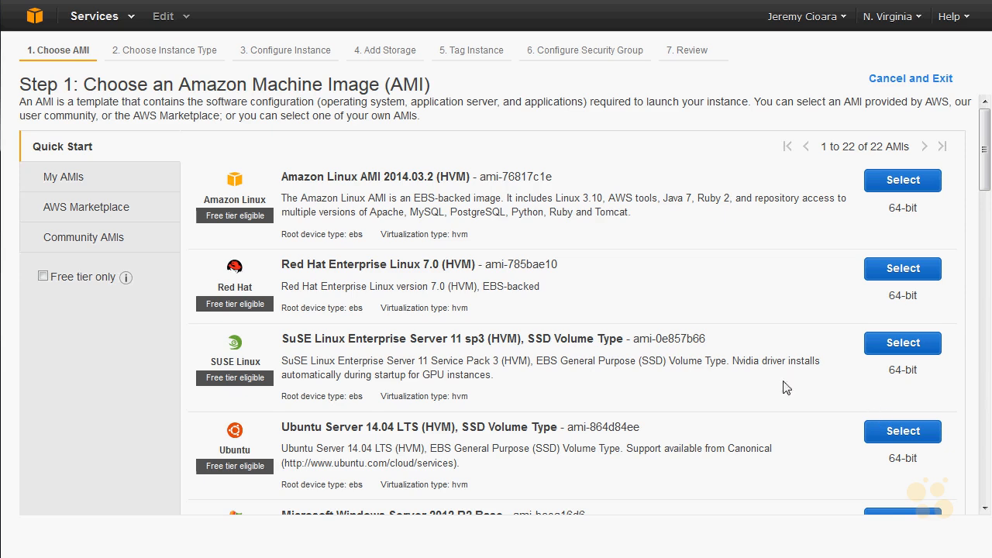
key("ctrl+plus")
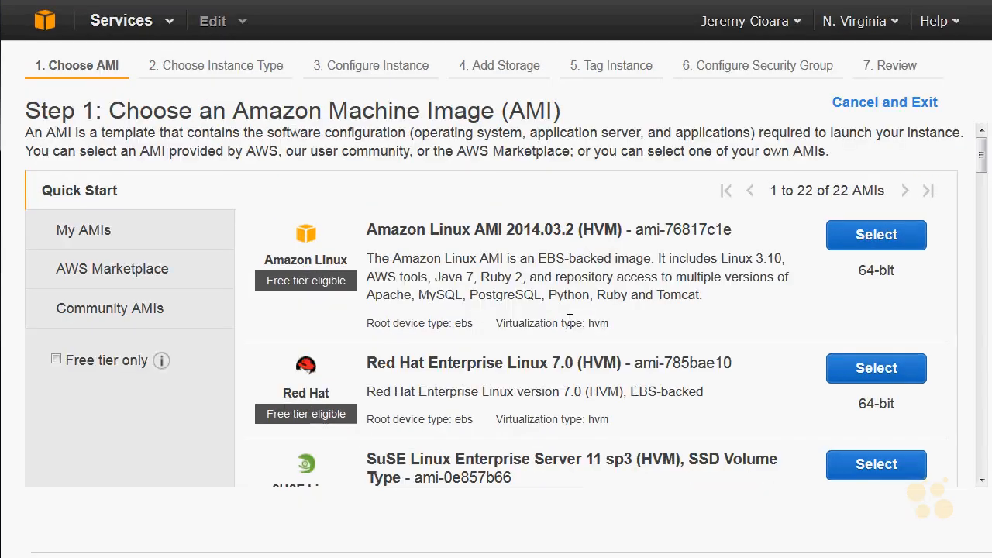
key("ctrl+minus")
key("ctrl+minus")
key("ctrl+minus")
key("ctrl+minus")
key("ctrl+minus")
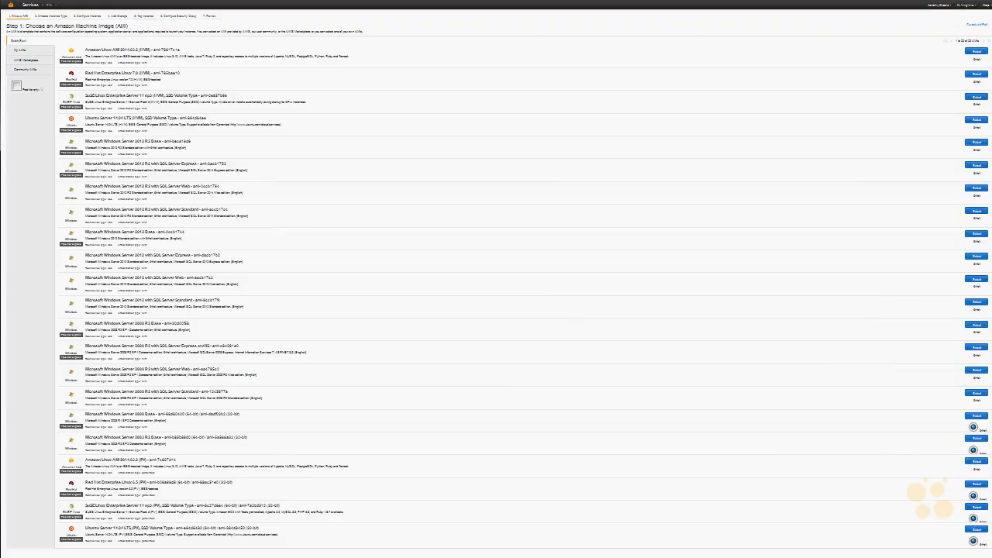
key("ctrl+0")
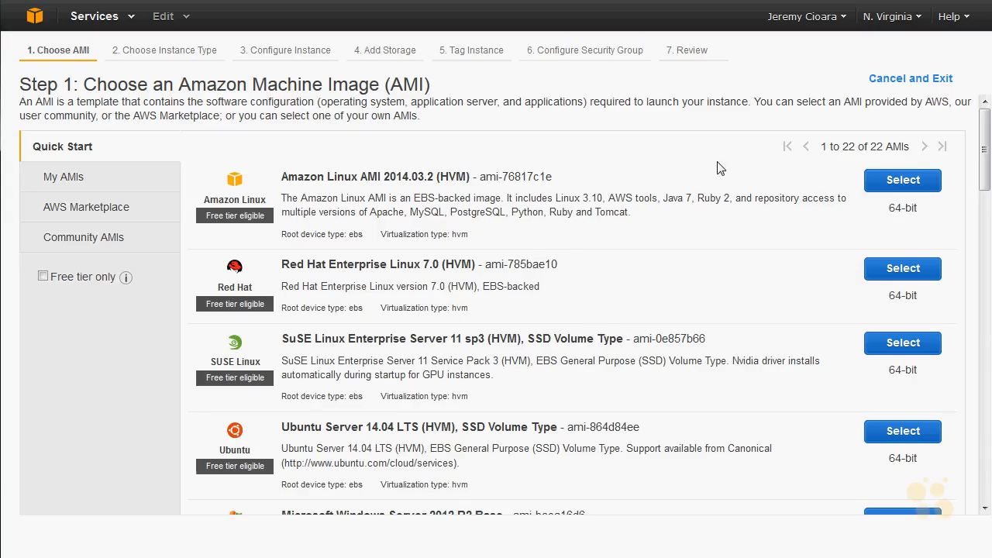
left_click(927, 440)
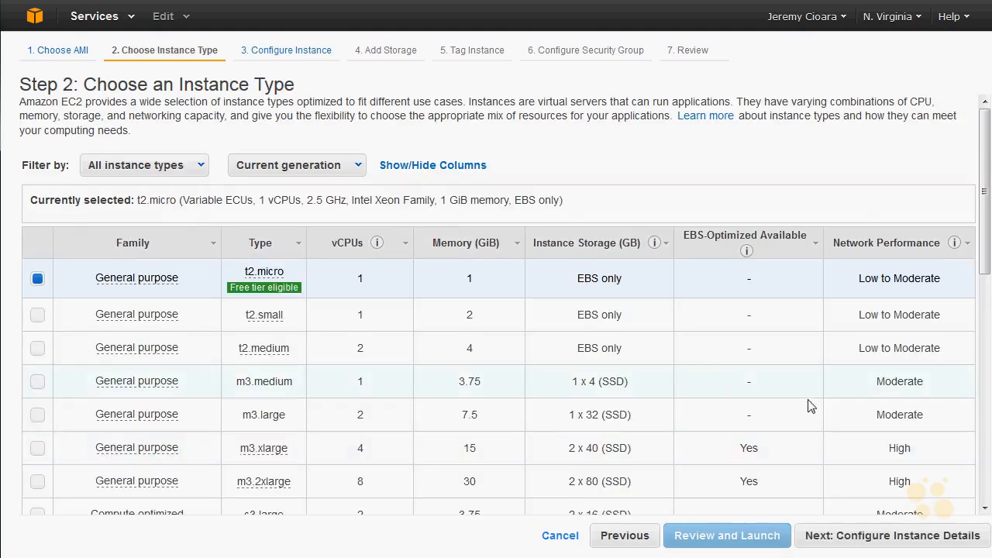
left_click(856, 541)
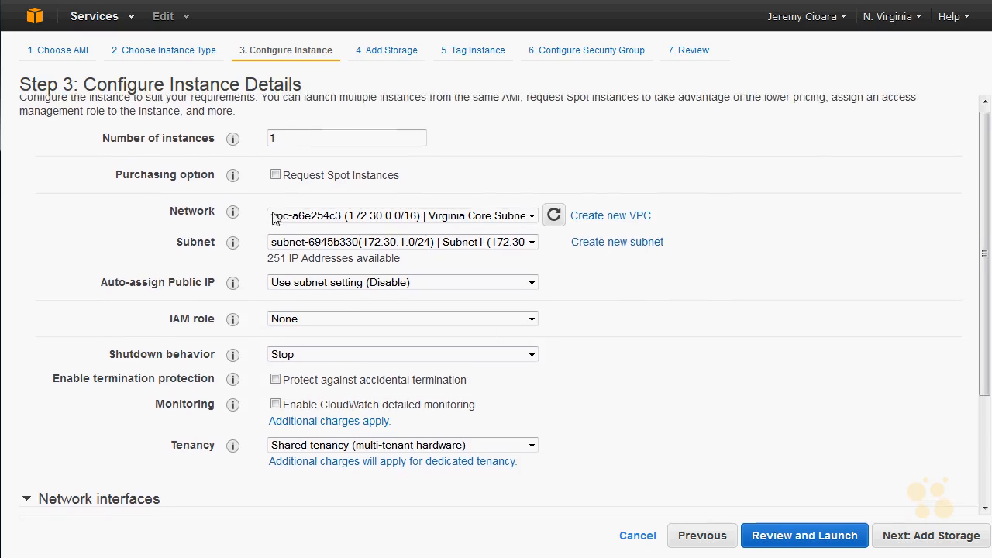
- Place the instance in Subnet1 (172.30.1.0/24) and accept the default storage and tag settings
left_click(480, 246)
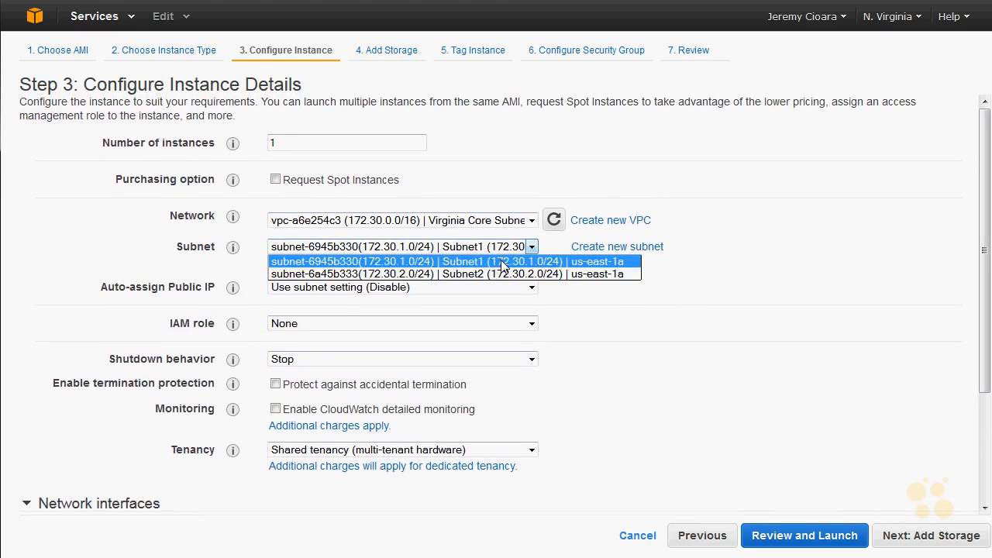
left_click(504, 264)
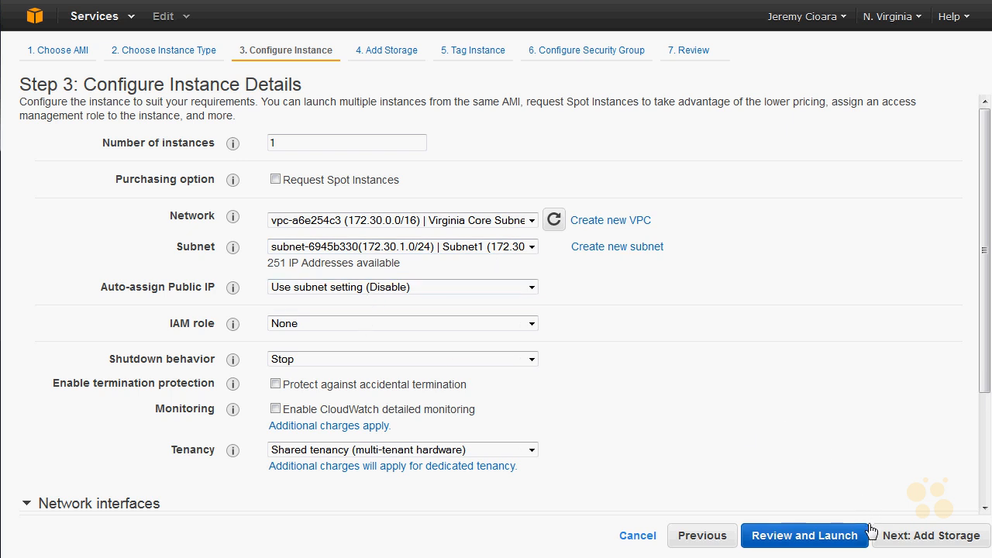
left_click(901, 540)
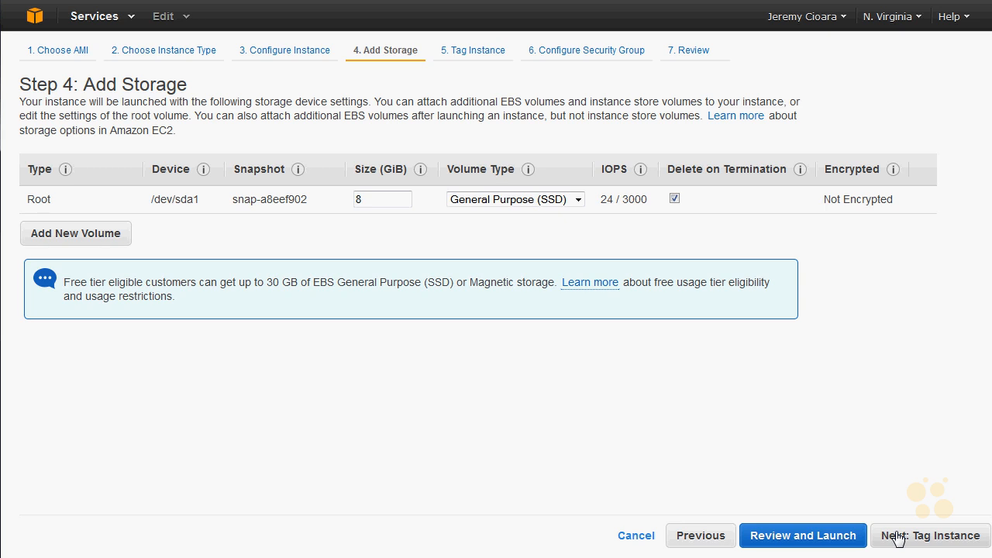
left_click(897, 538)
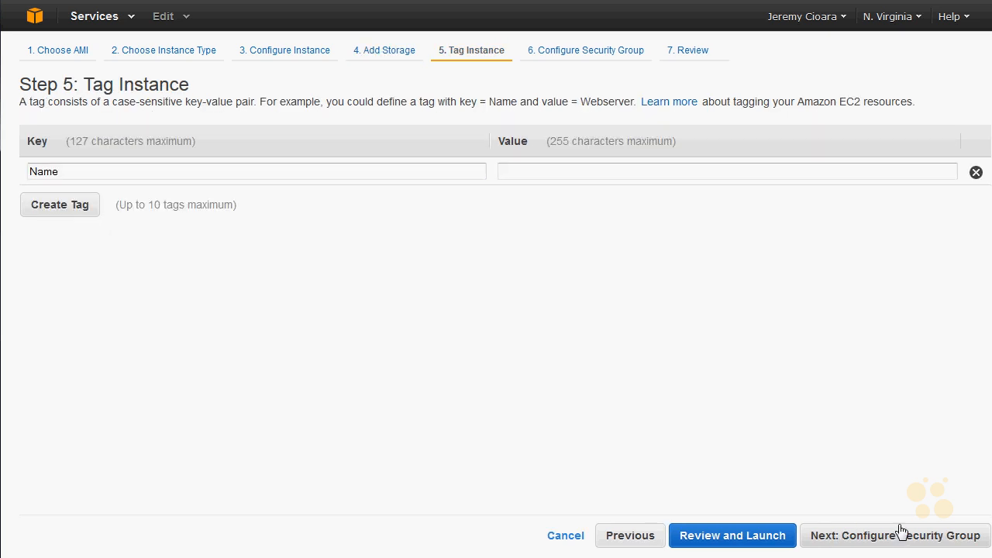
left_click(904, 536)
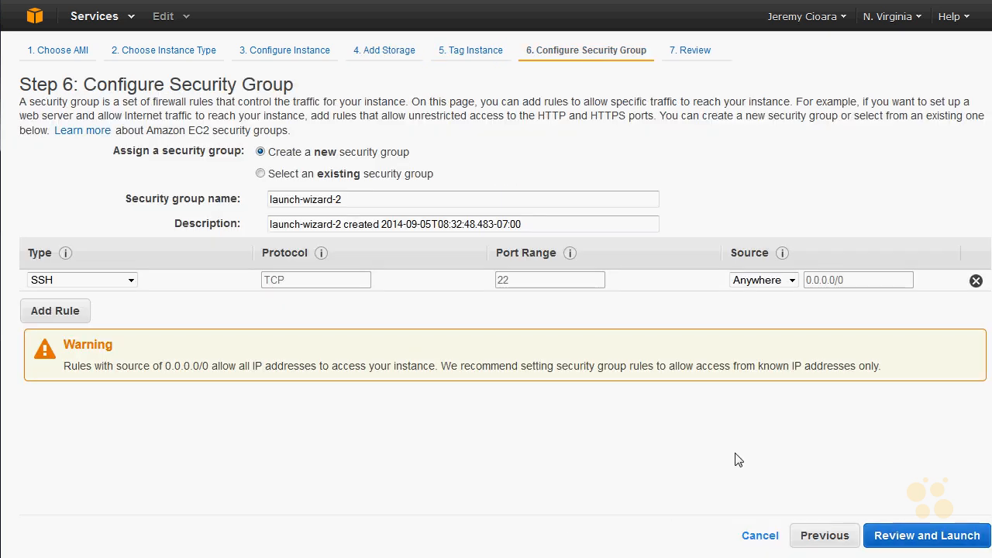
- Assign the existing "SSH and ICMP" security group to the instance and proceed to the launch review
left_click(320, 174)
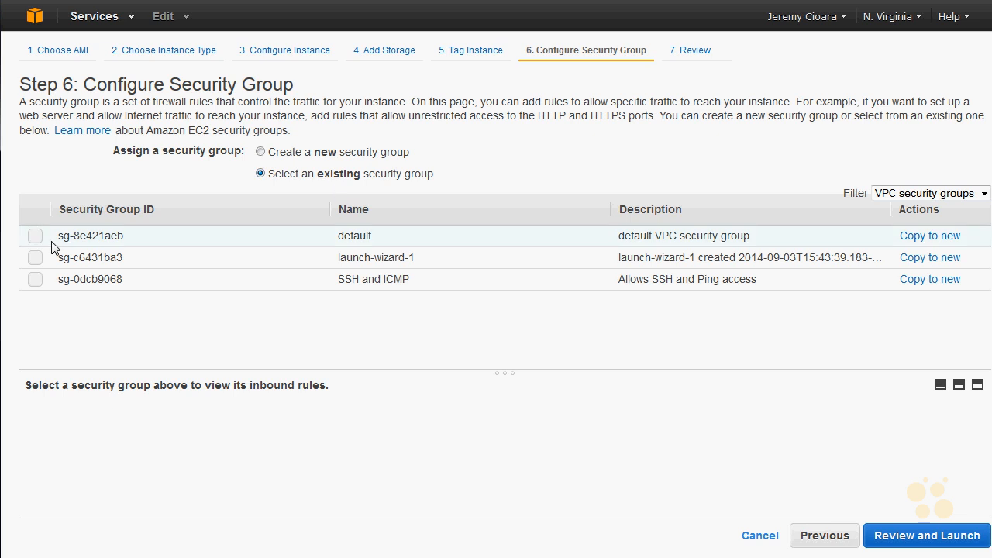
left_click(35, 281)
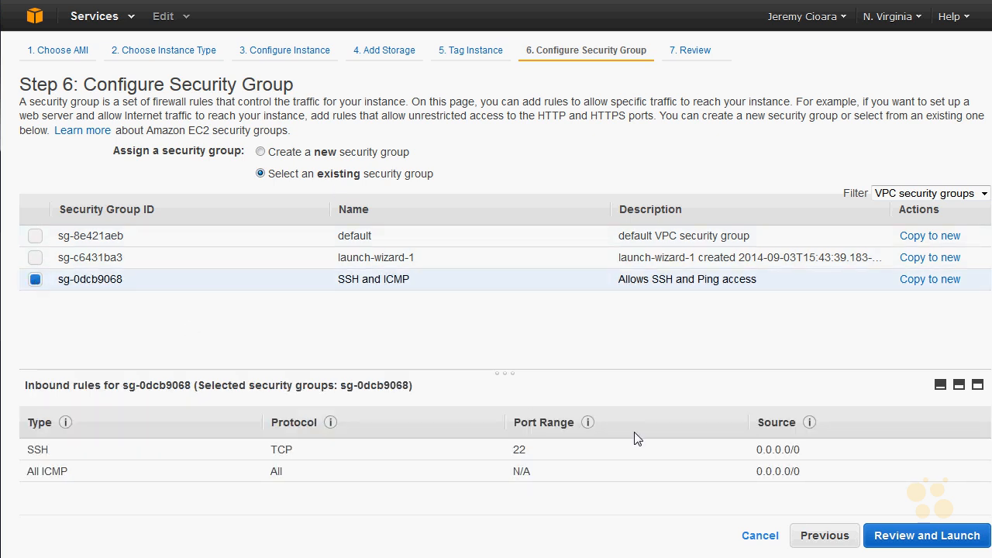
left_click(946, 536)
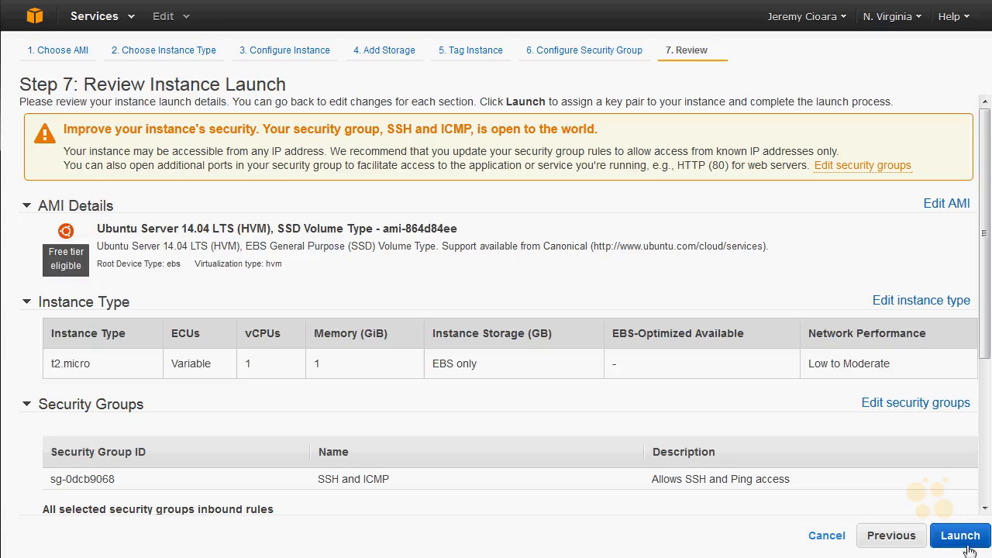
- Launch the reviewed Ubuntu instance, acknowledging the key pair selection
left_click(967, 546)
left_click(277, 385)
left_click(667, 448)
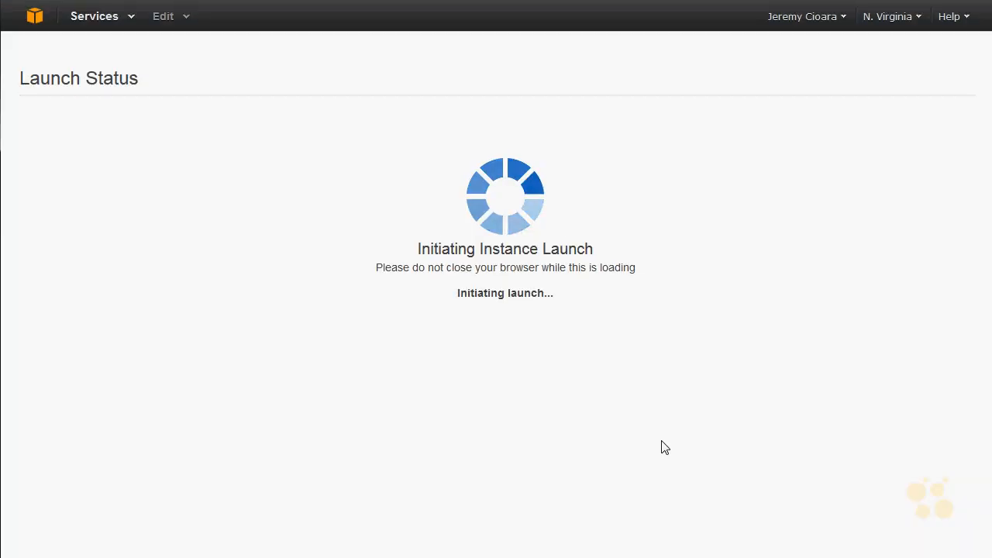
- From the EC2 instances list, start a second instance with the Ubuntu Server 14.04 LTS (HVM) image and t2.micro type
left_click(31, 22)
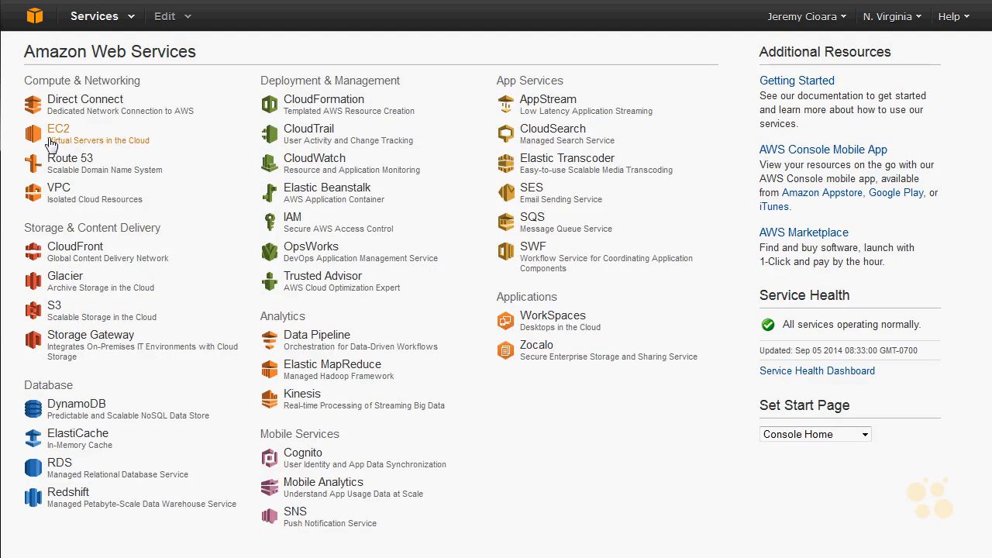
left_click(51, 143)
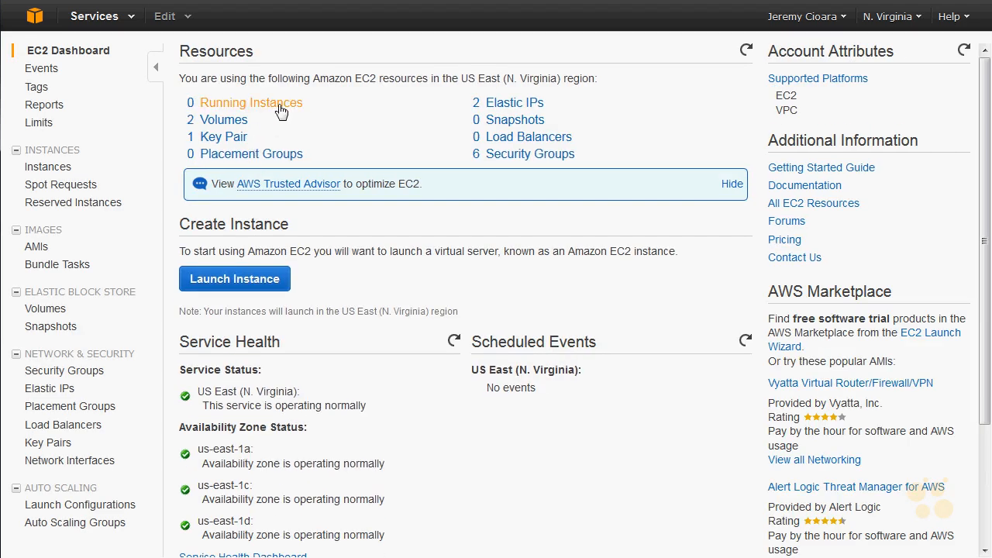
left_click(281, 108)
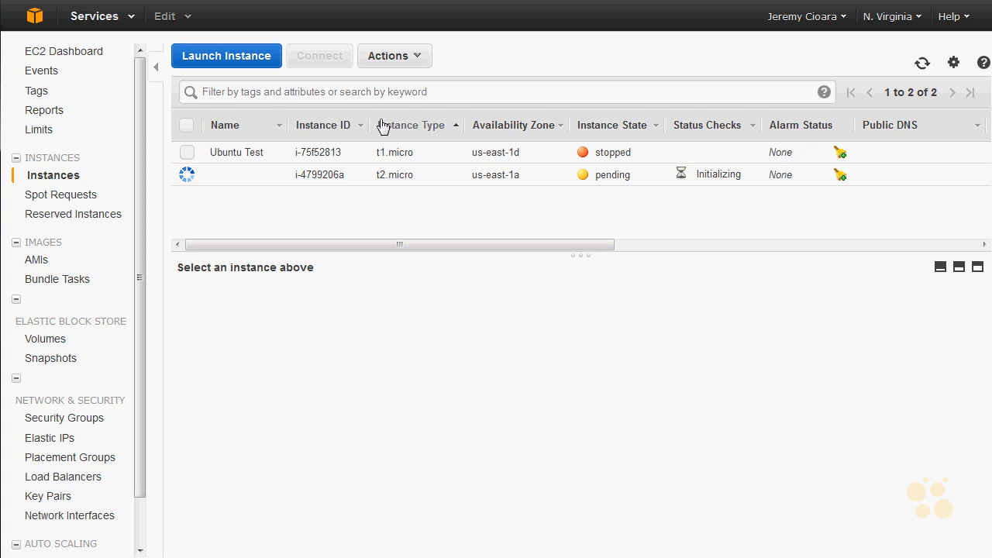
left_click(257, 59)
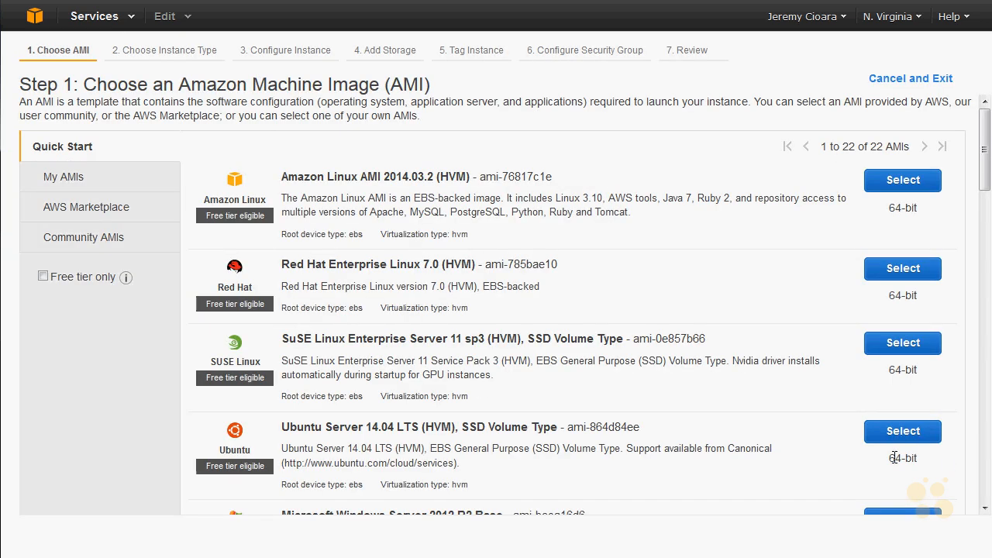
left_click(891, 436)
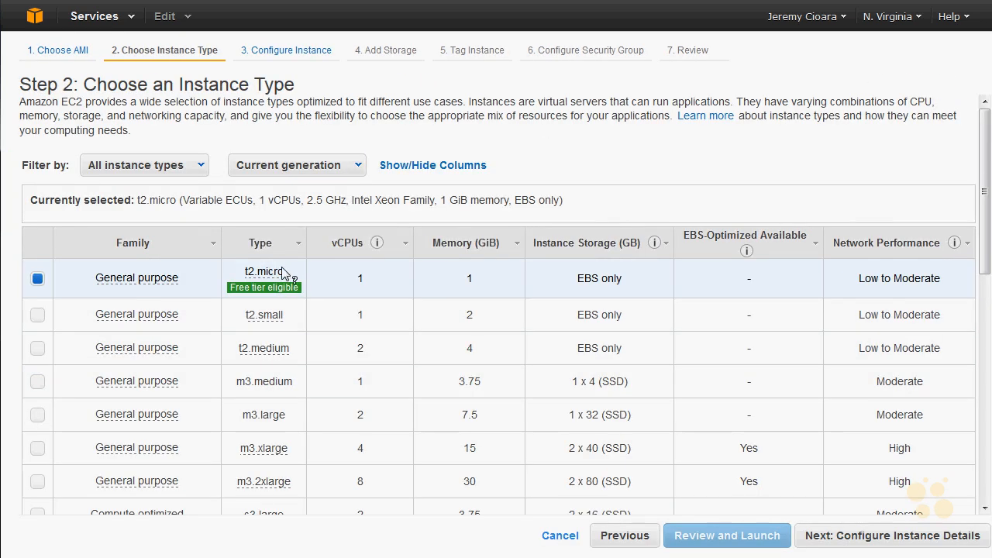
left_click(864, 537)
left_click(293, 143)
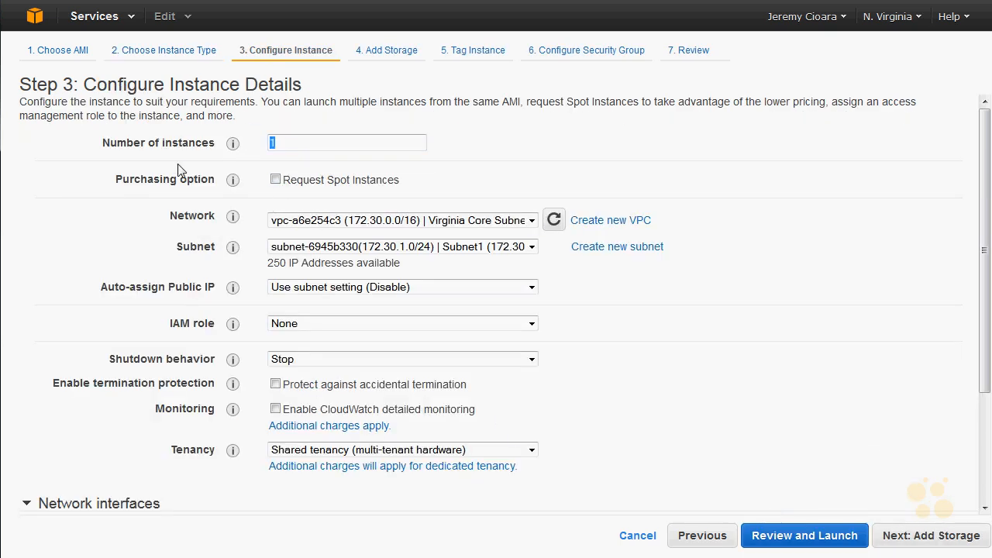
type("10")
key("BackSpace")
key("BackSpace")
key("BackSpace")
type("1")
- Place the second instance in Subnet2 (172.30.2.0/24) and accept the default storage and tag settings
left_click(392, 247)
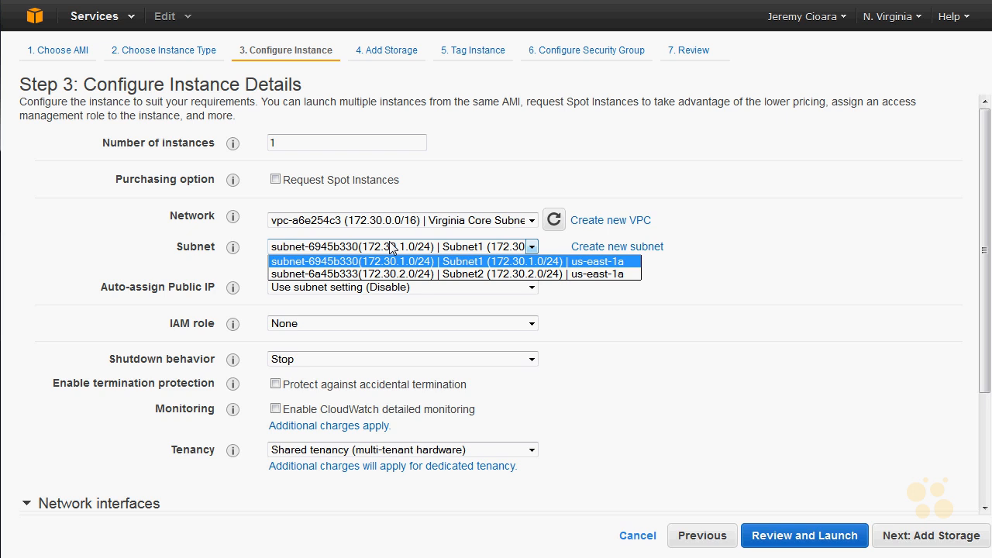
left_click(462, 262)
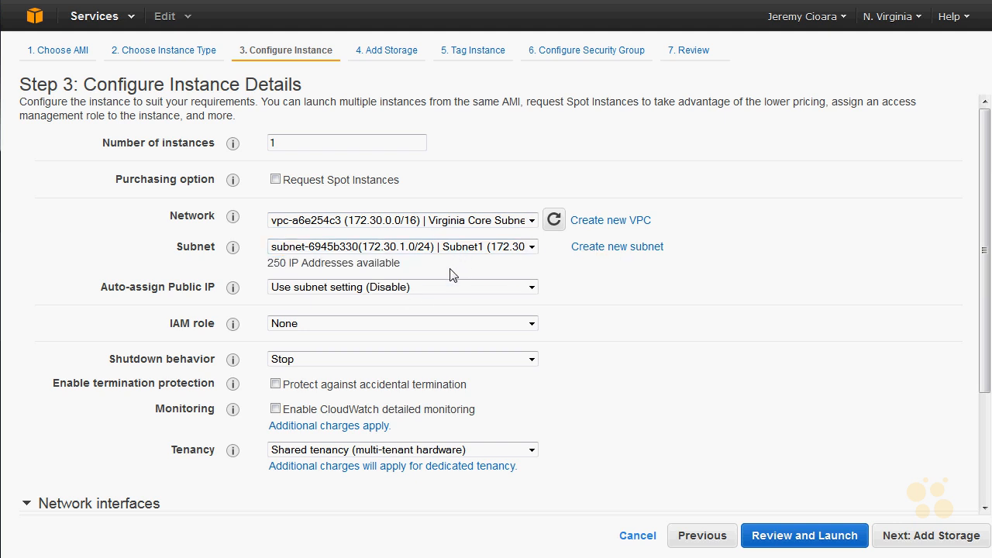
left_click(442, 247)
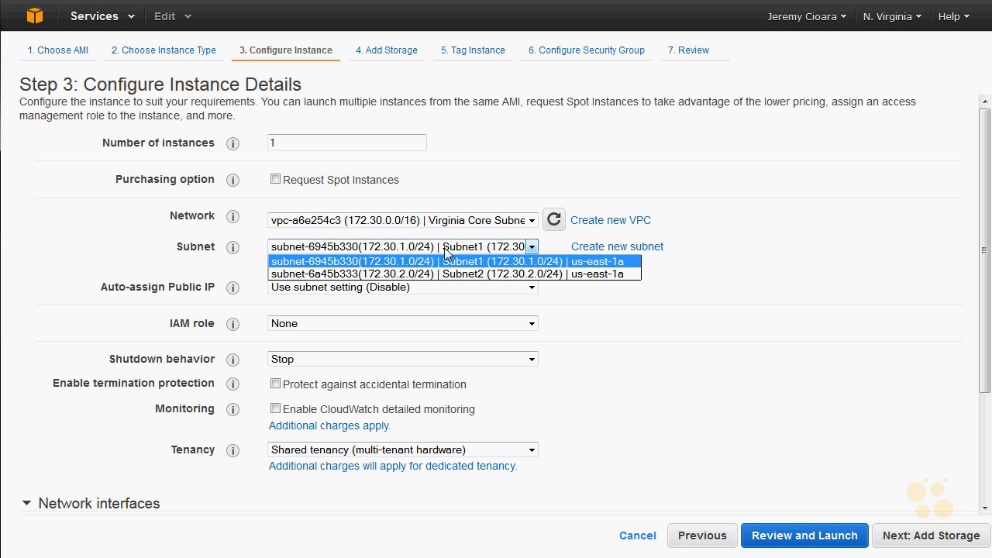
left_click(437, 272)
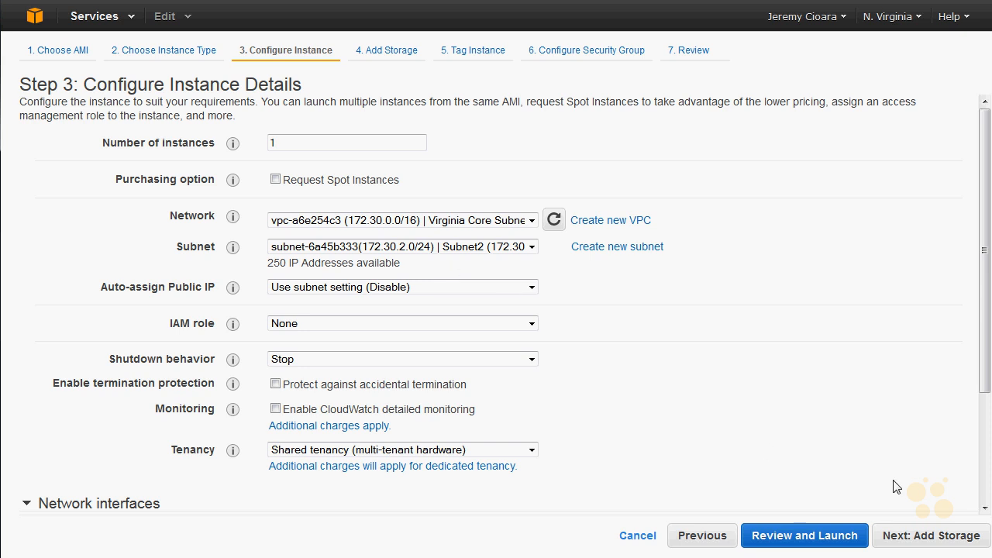
left_click(958, 537)
left_click(958, 537)
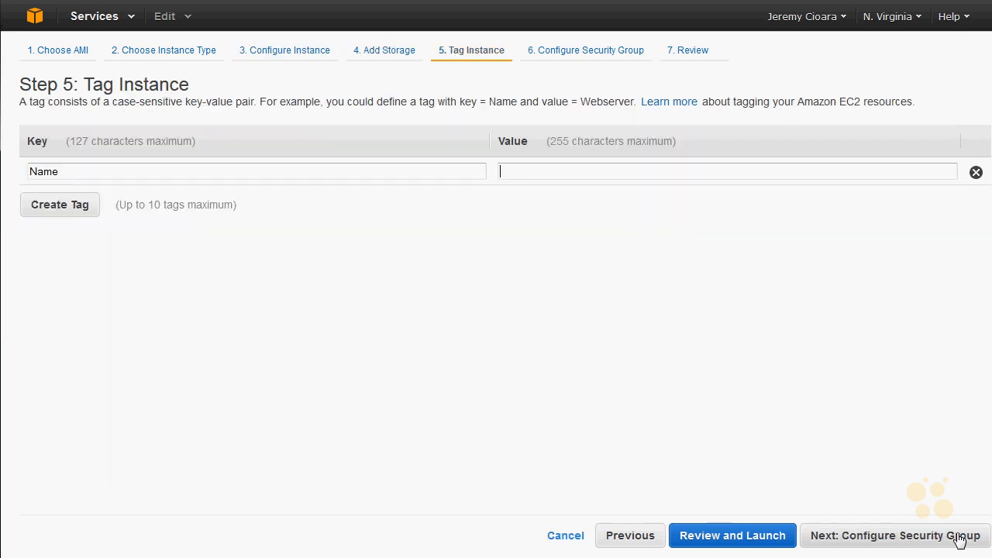
left_click(973, 538)
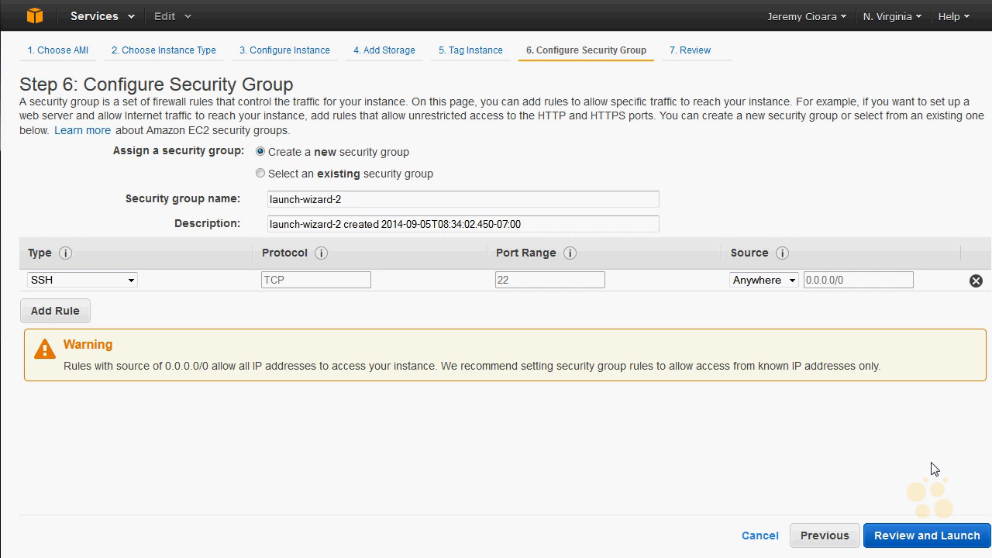
- Assign the existing "SSH and ICMP" security group to the second instance and proceed to its launch review
left_click(261, 174)
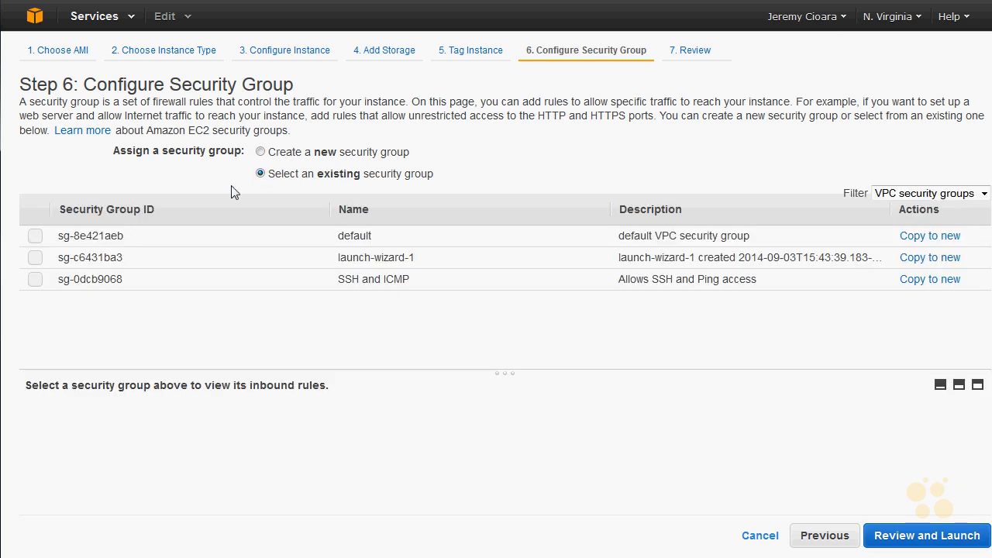
left_click(52, 286)
left_click(908, 541)
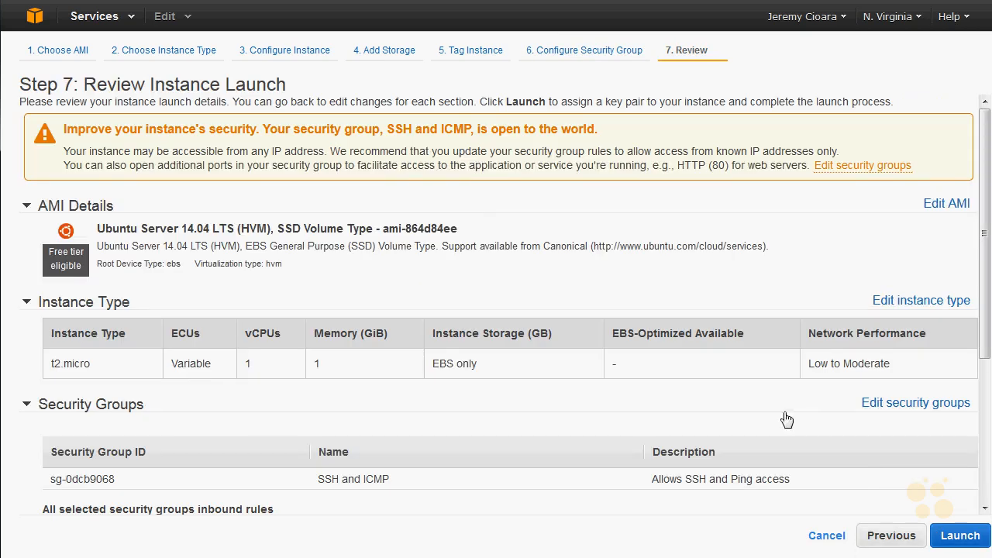
- Launch the second Ubuntu instance with the existing CBTKeys9.1.14 key pair, acknowledging access to the private key file
left_click(960, 536)
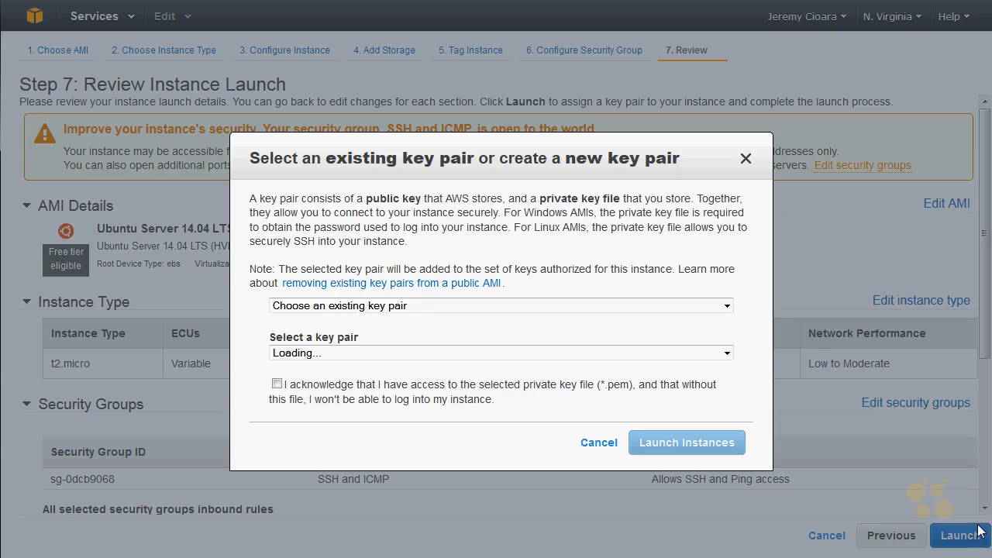
left_click(278, 384)
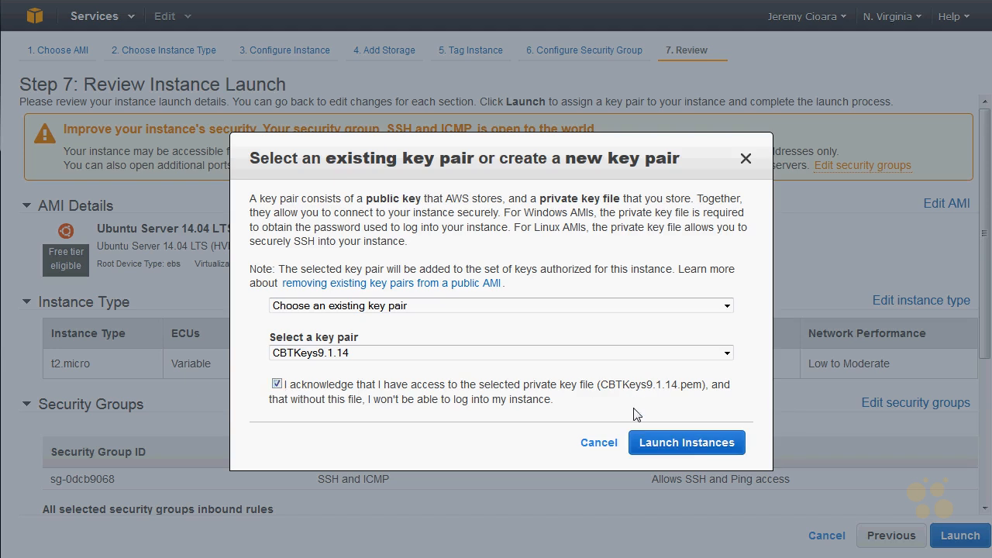
left_click(670, 443)
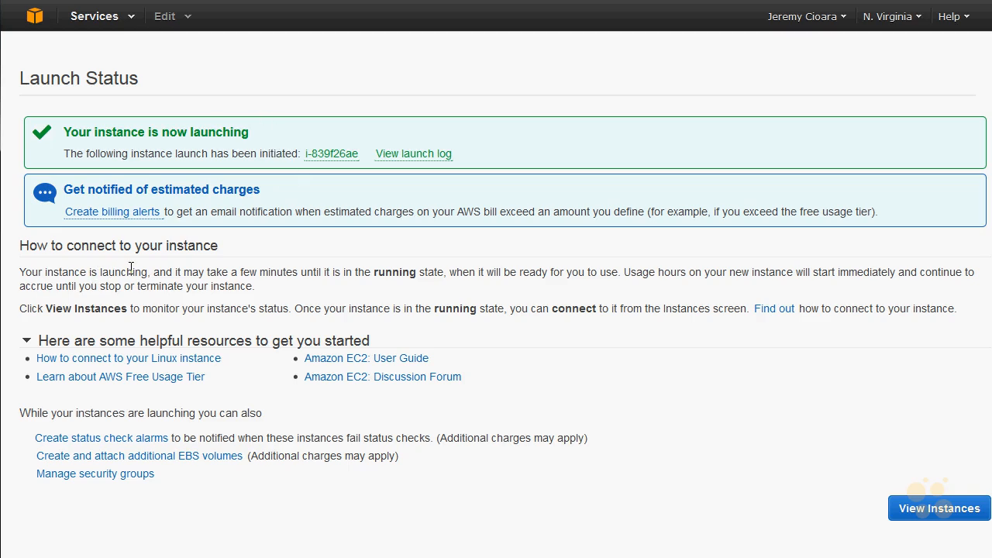
- Return to the AWS console home and open the EC2 list of running instances
left_click(34, 16)
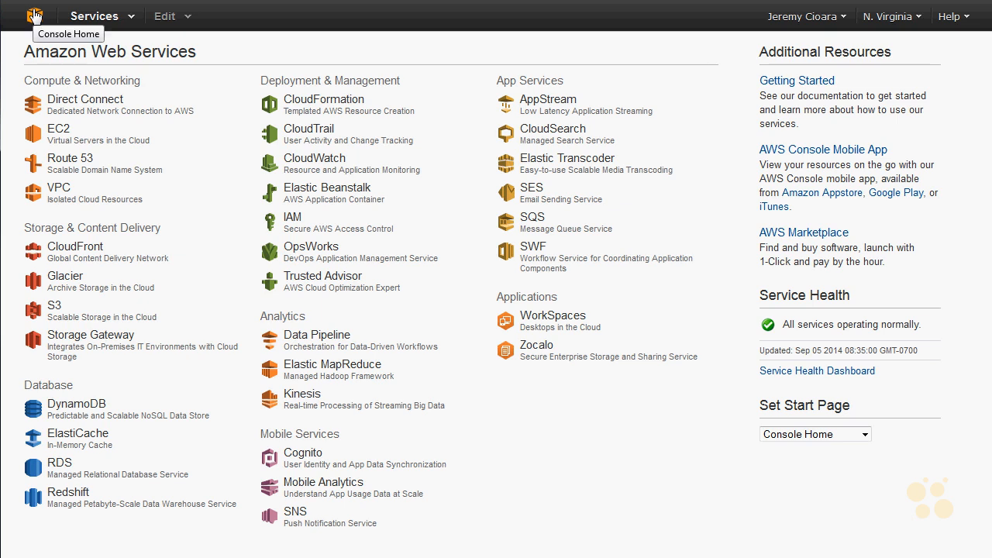
left_click(60, 128)
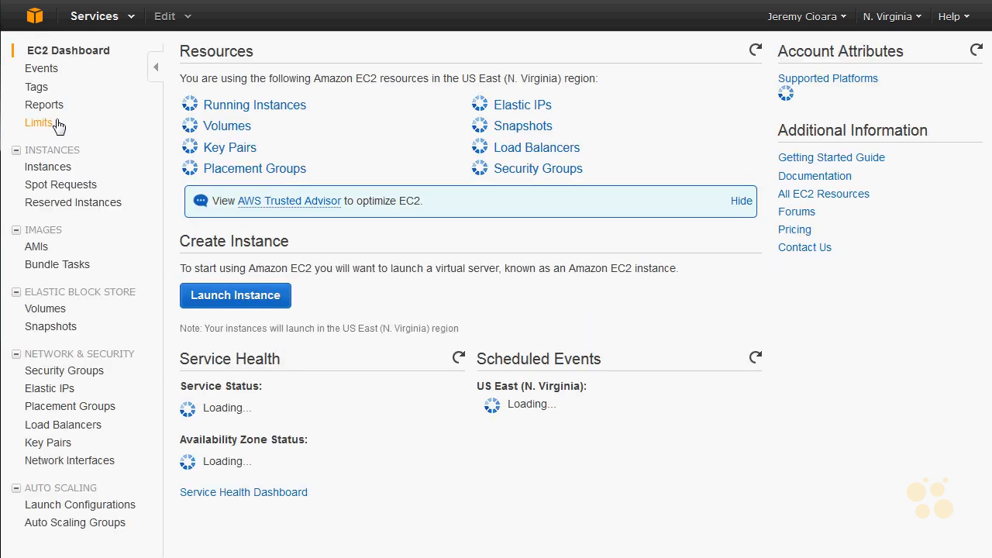
left_click(288, 104)
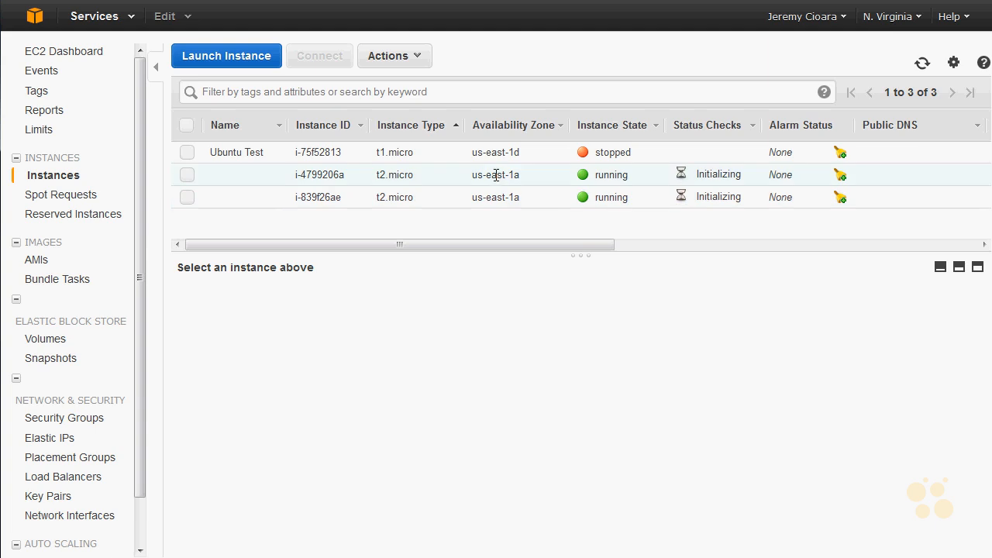
- Examine the descriptions of both running t2.micro instances, comparing their private IP addresses
left_click(496, 174)
mouse_move(830, 400)
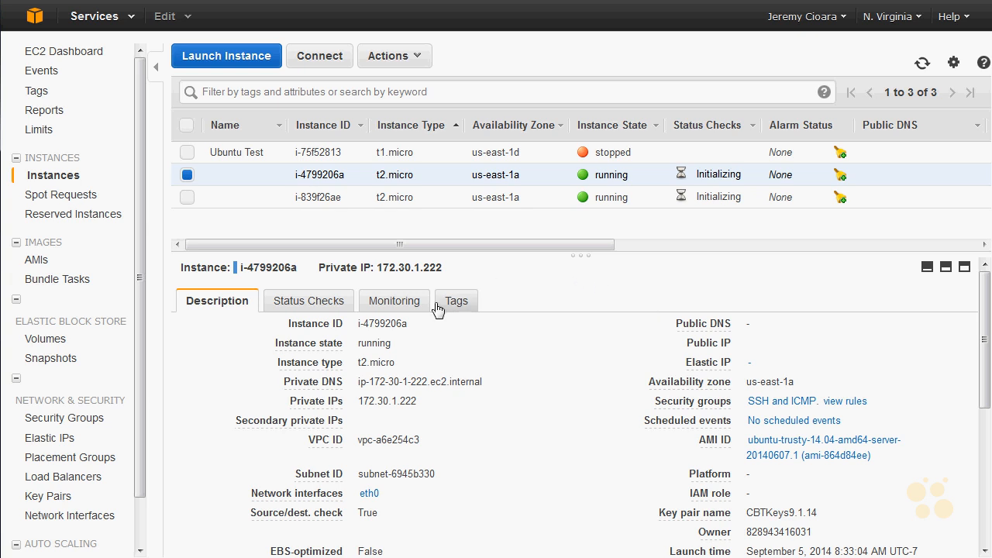
left_click(446, 198)
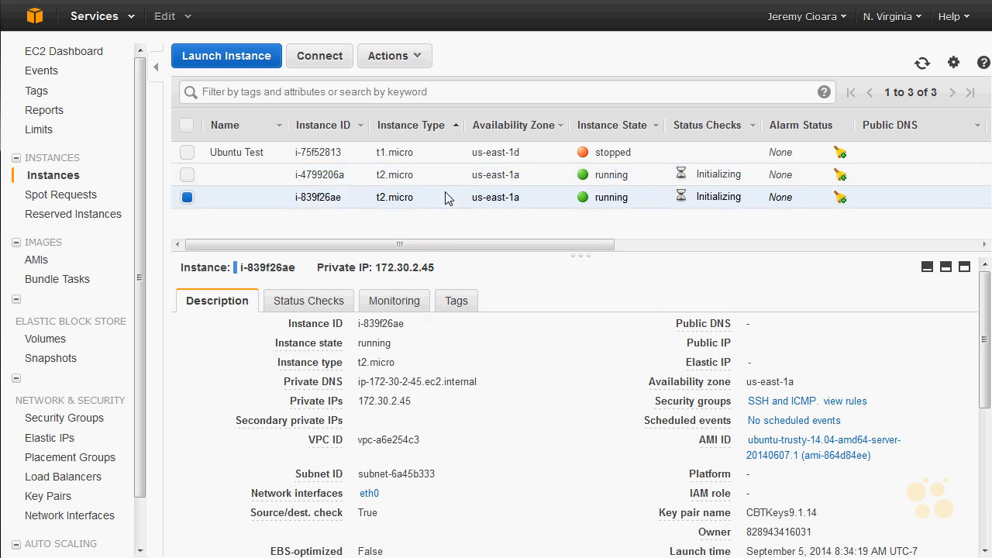
left_click(453, 177)
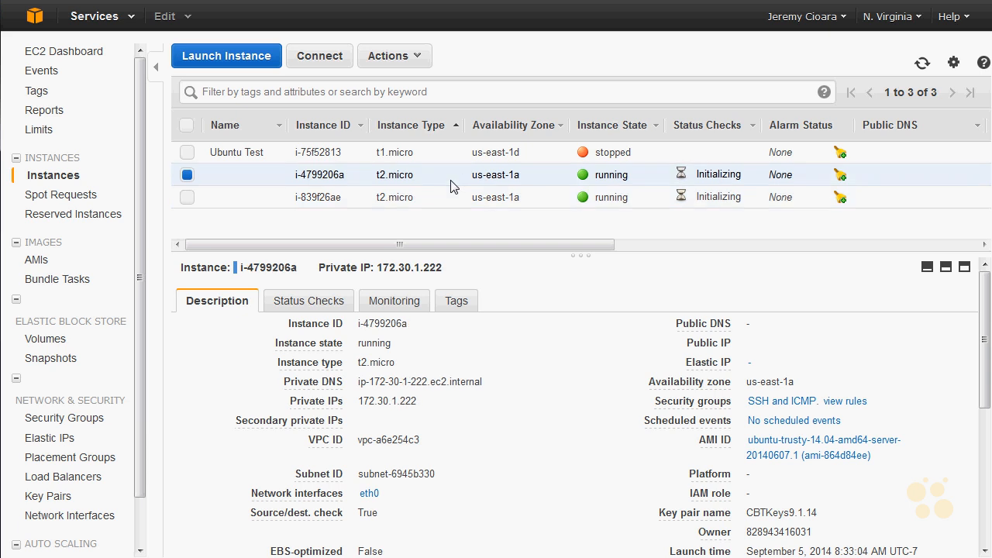
left_click(451, 198)
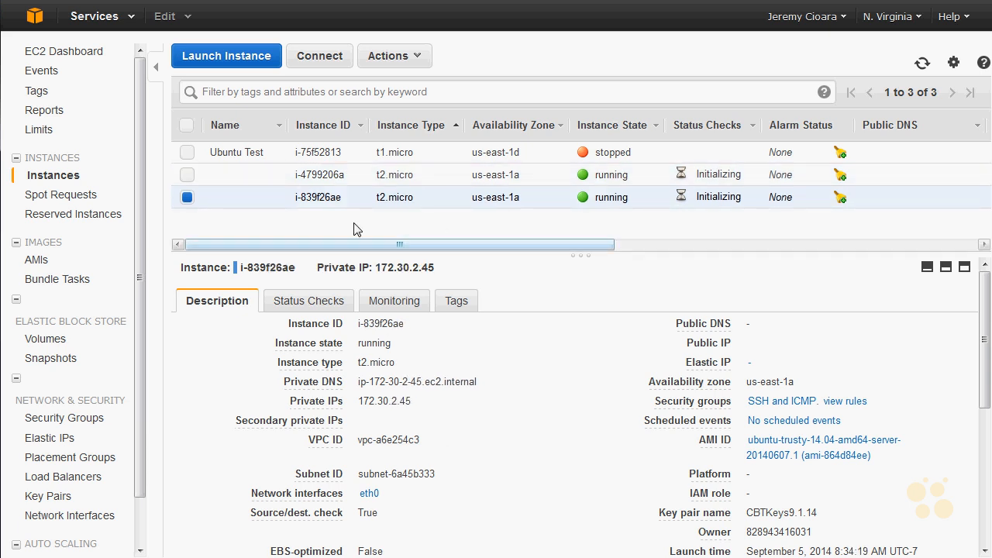
left_click_drag(414, 408, 355, 409)
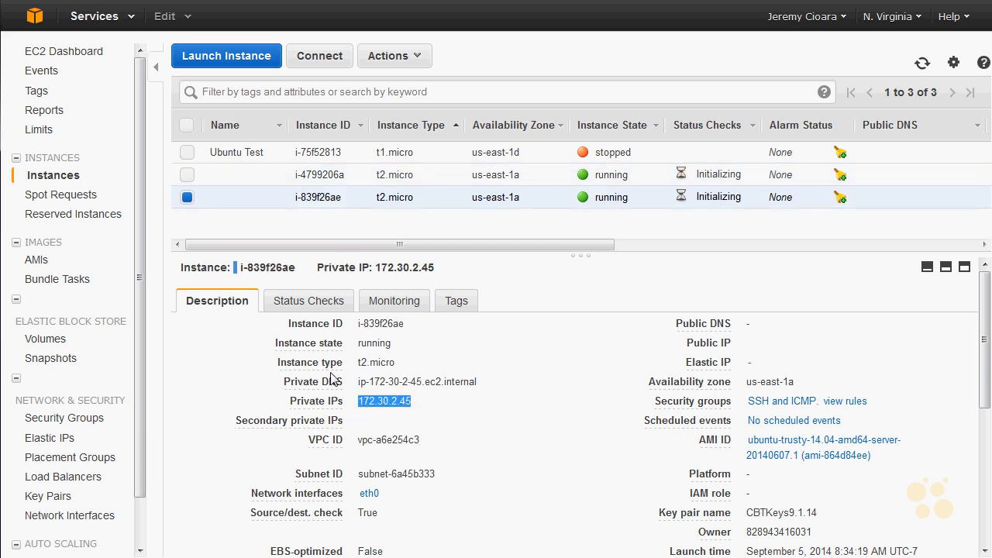
left_click(361, 180)
left_click_drag(420, 402, 359, 411)
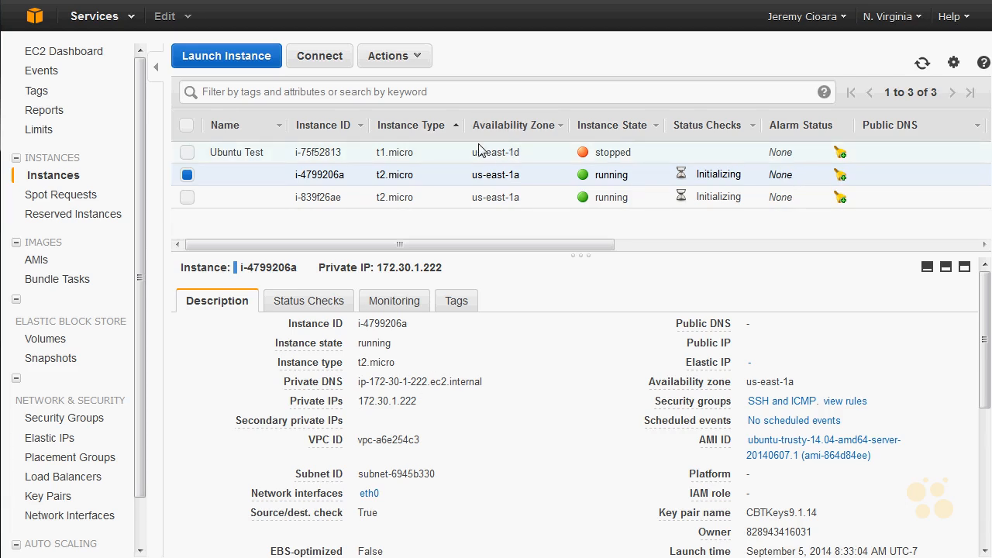
- Open the VPC network interfaces list and check the first primary interface's details and its "SSH and ICMP" security group
left_click(94, 516)
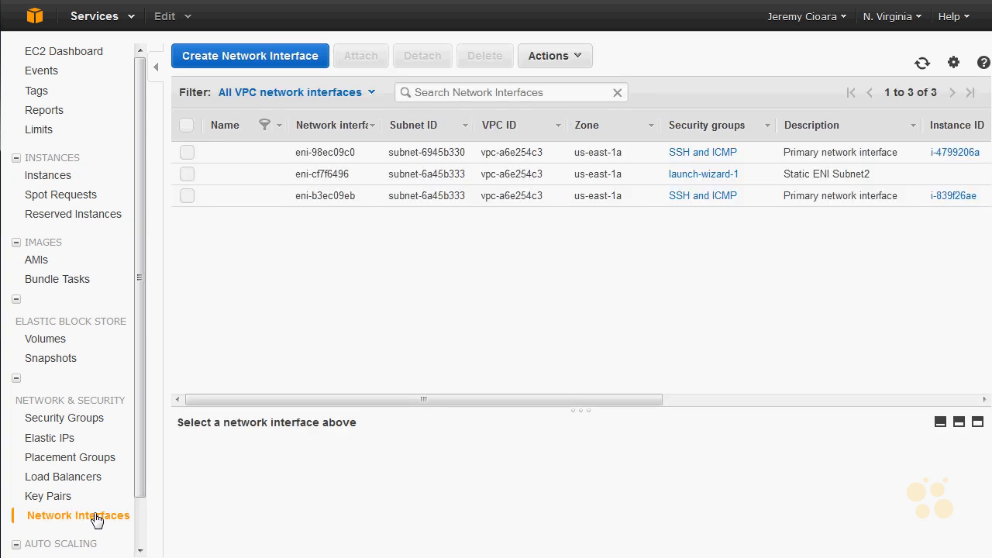
left_click(702, 152)
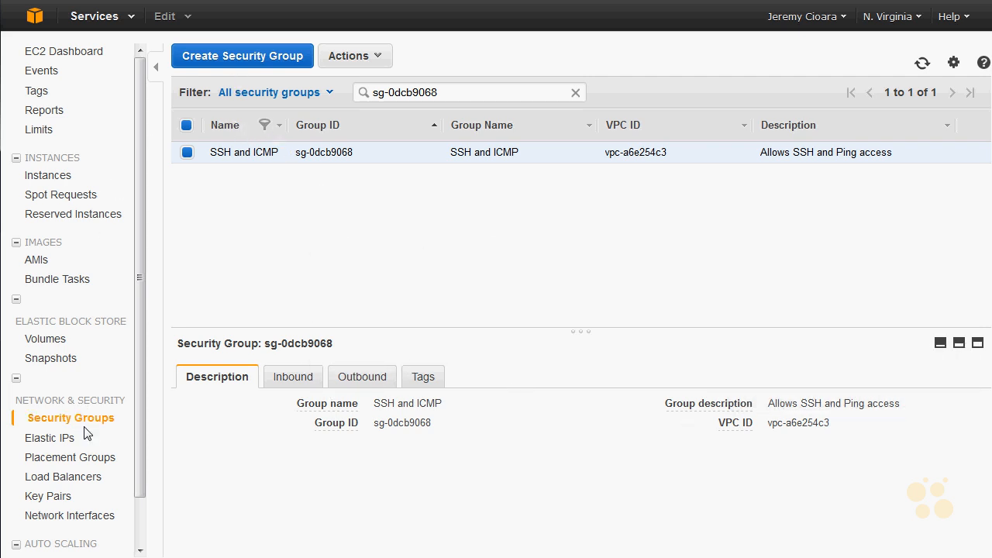
left_click(80, 517)
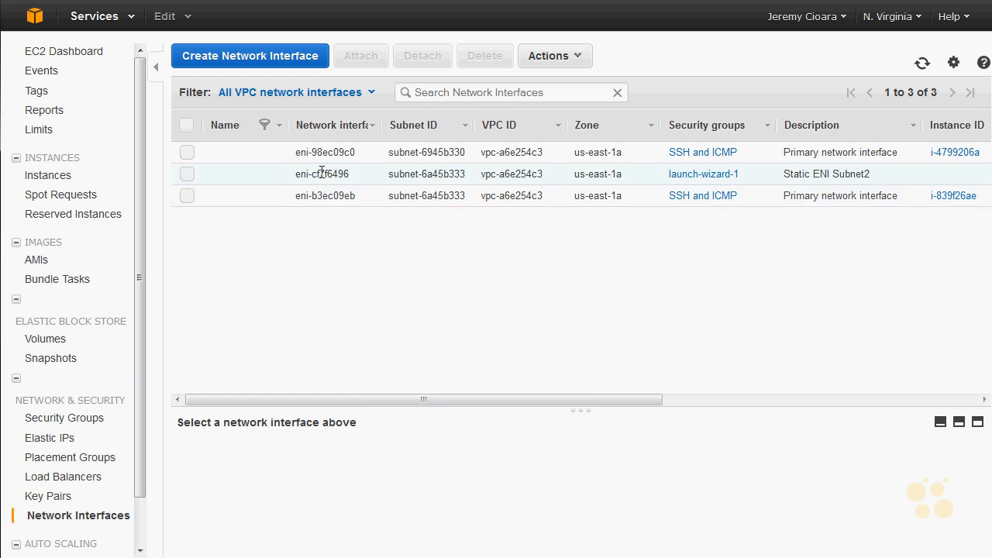
left_click(331, 155)
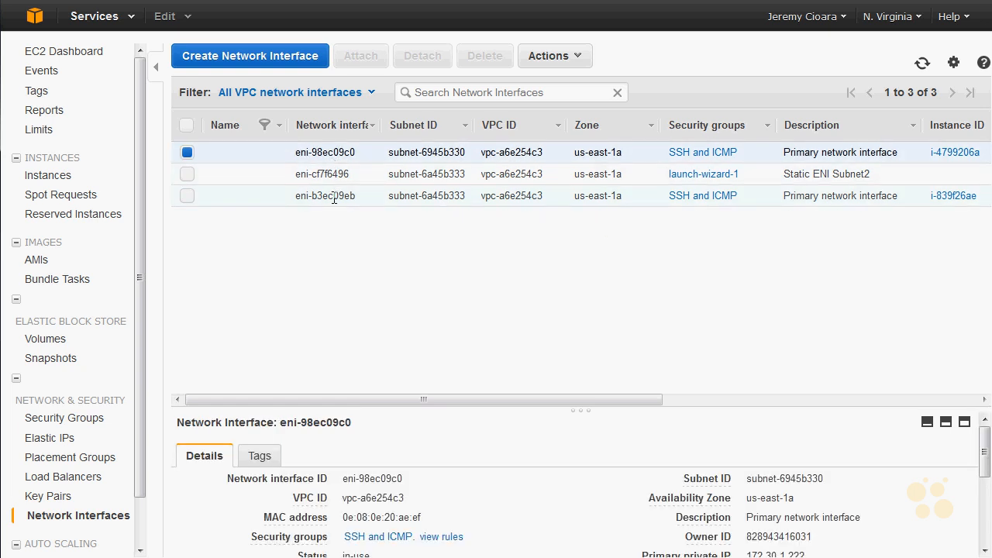
- Create a network interface described as Subnet1 in the 172.30.1.0/24 subnet with private IP 172.30.1.50 and the "SSH and ICMP" security group
left_click(249, 55)
left_click(488, 245)
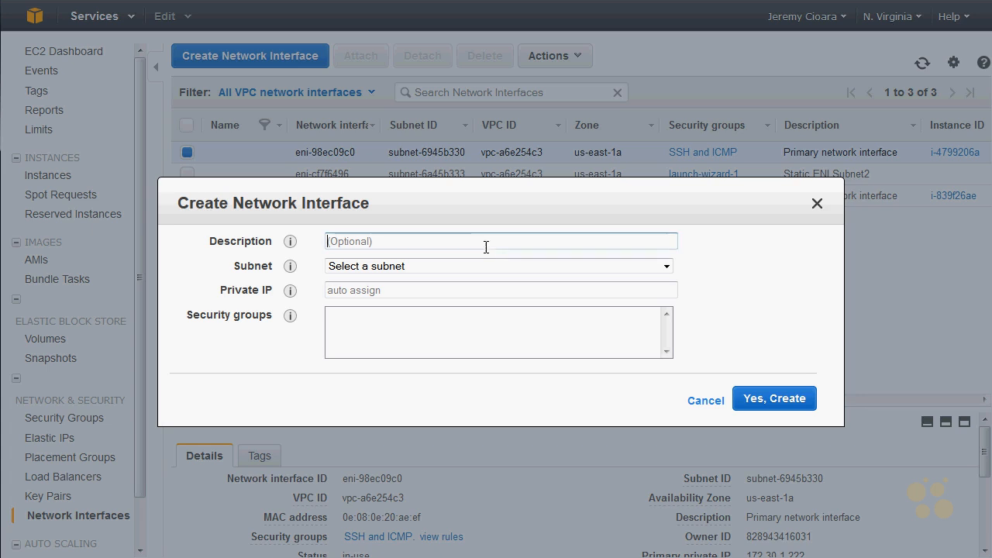
type("Subnet1")
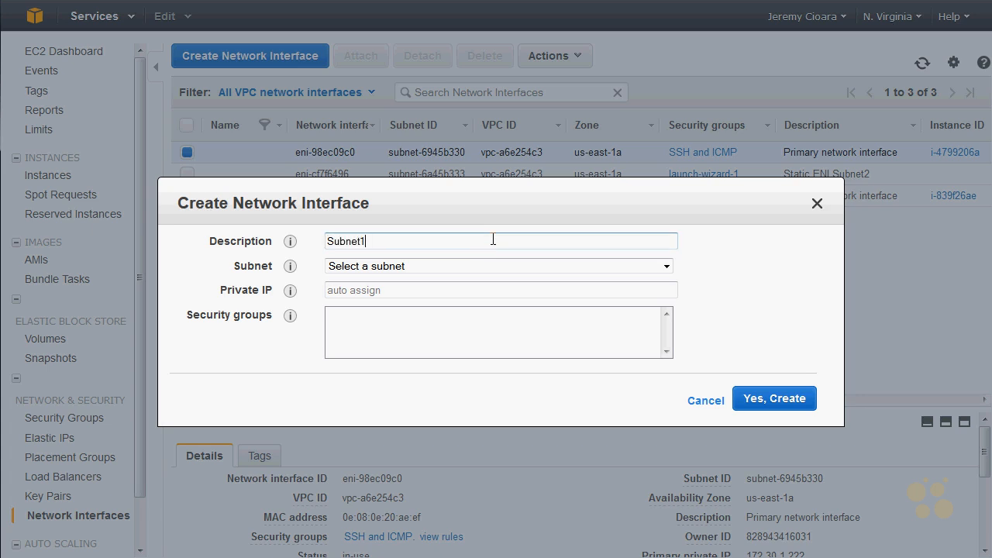
key("Tab")
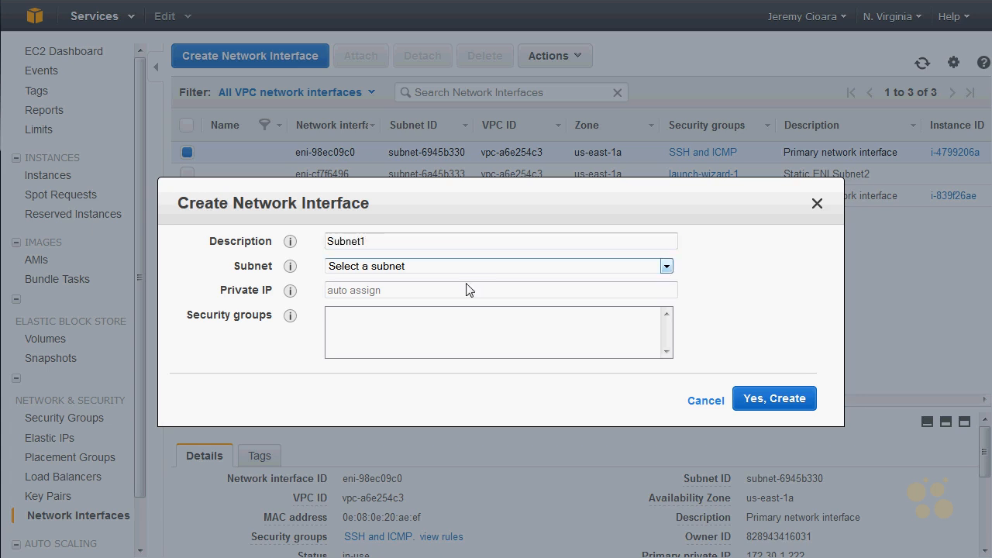
left_click(470, 265)
left_click(501, 293)
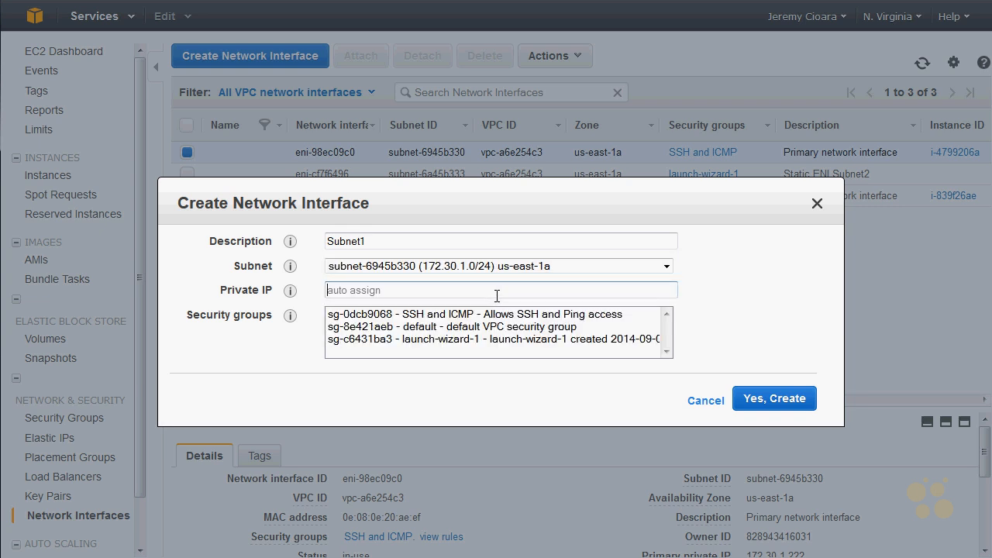
type("172.30.1.50")
left_click(475, 314)
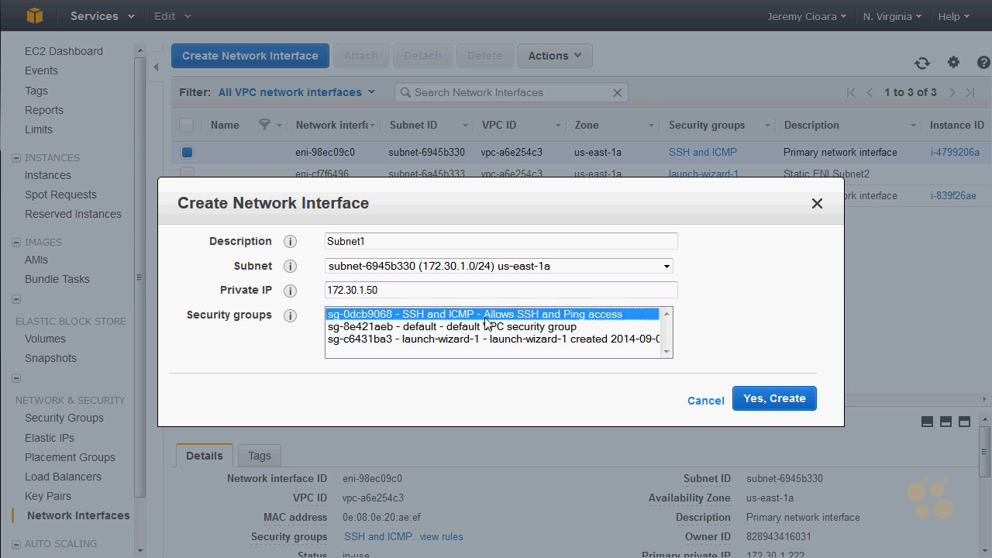
left_click(785, 400)
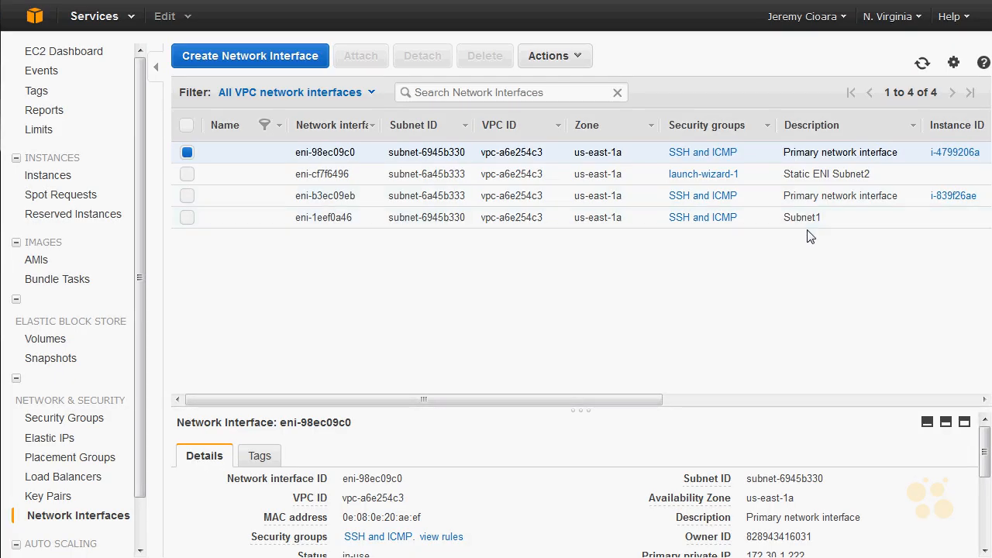
- Delete the unattached network interface described as "Static ENI Subnet2" that uses the launch-wizard-1 security group
left_click(809, 221)
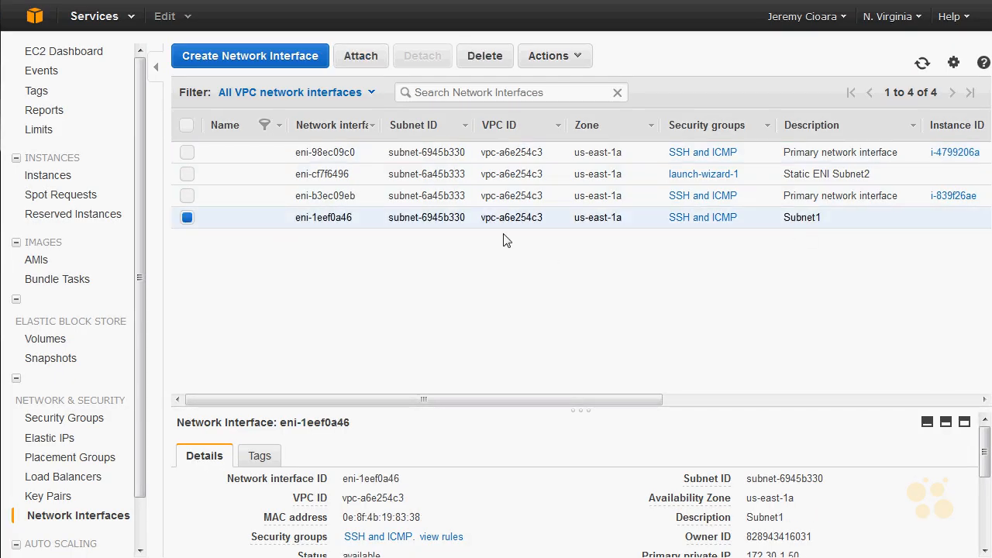
left_click(187, 175)
left_click(187, 217)
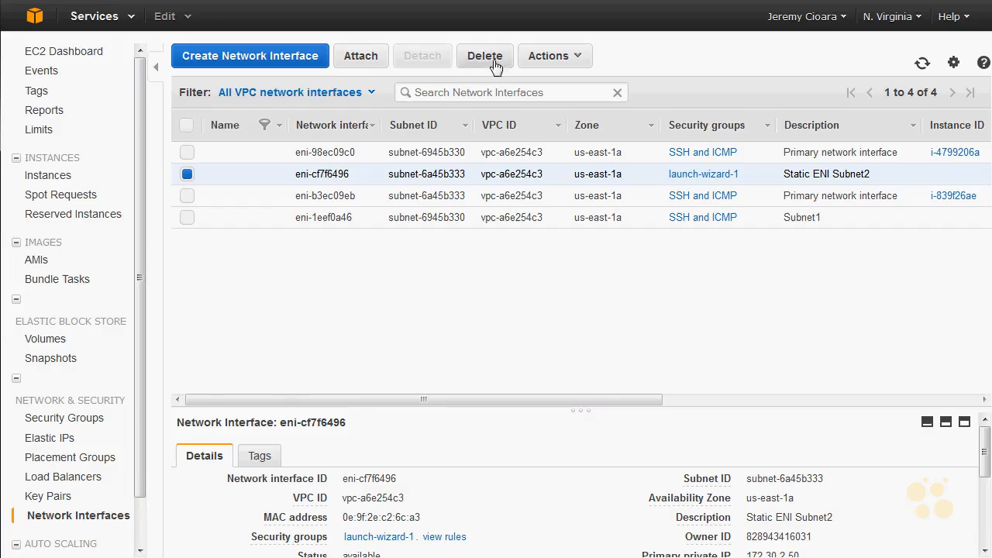
left_click(490, 60)
left_click(599, 360)
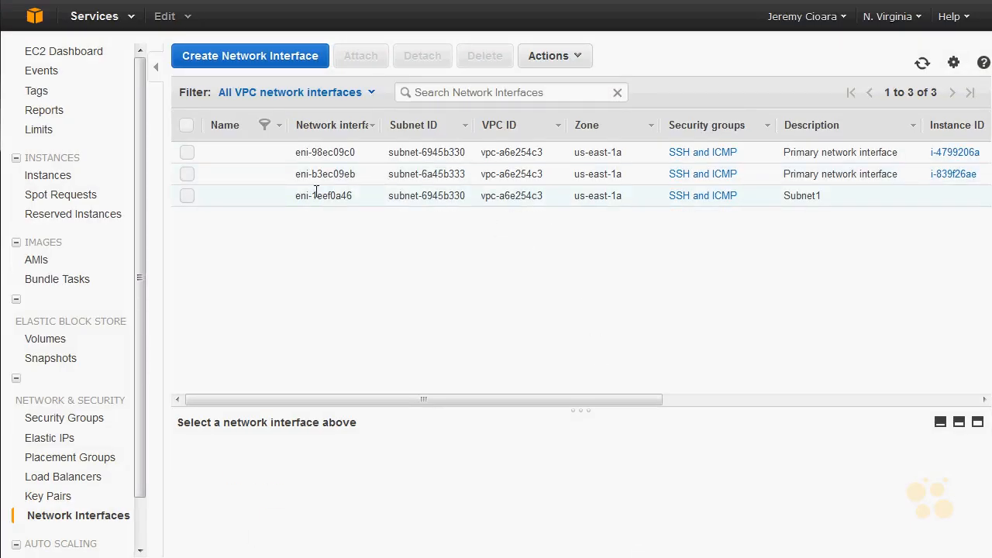
- Create a network interface described as Subnet2 in the 172.30.2.0/24 subnet with private IP 172.30.2.50 and the "SSH and ICMP" security group
left_click(318, 194)
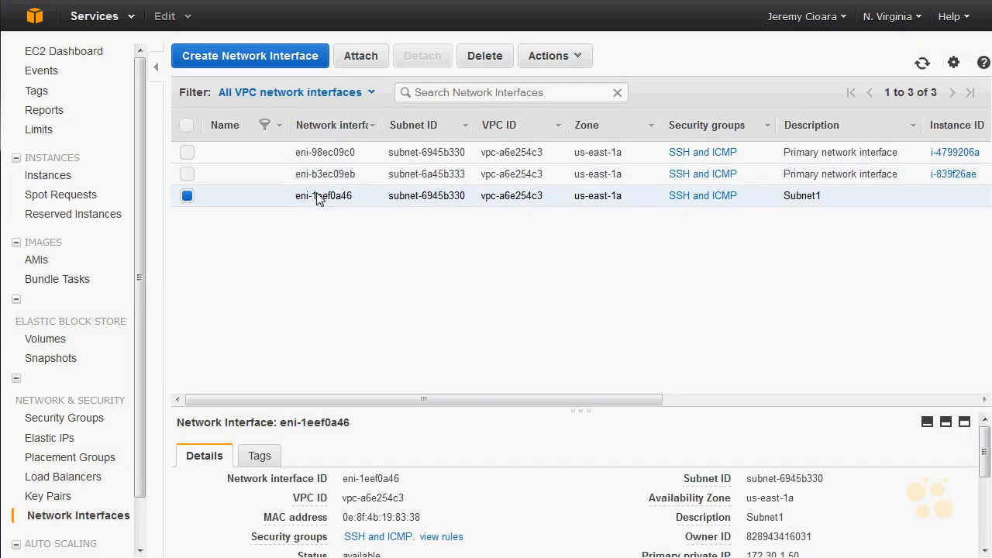
left_click(301, 65)
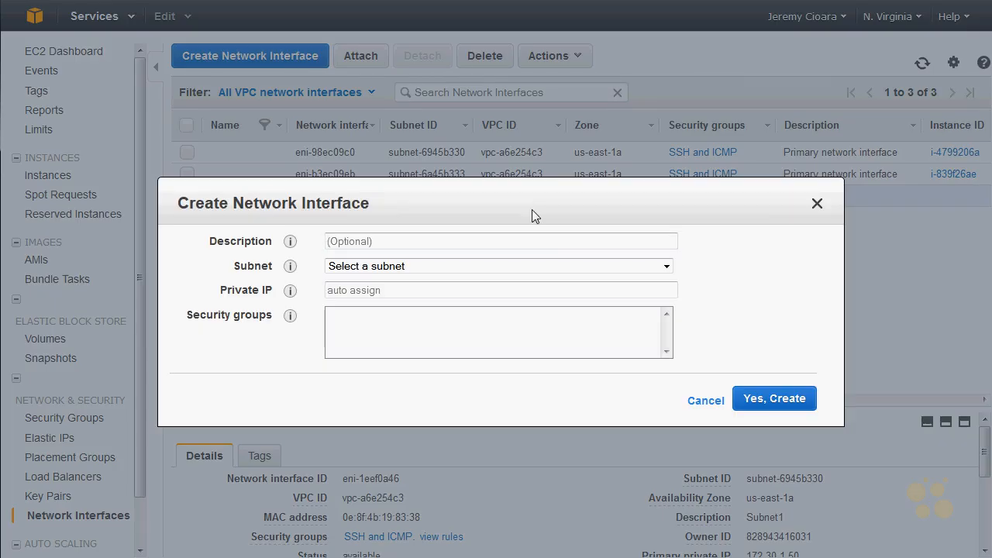
type("Subnet2")
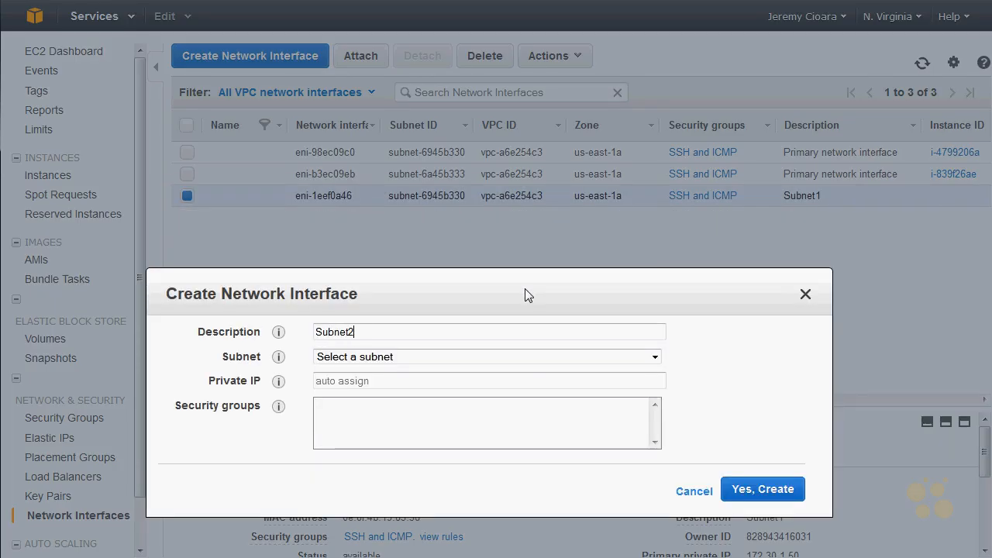
key("Tab")
key("Down")
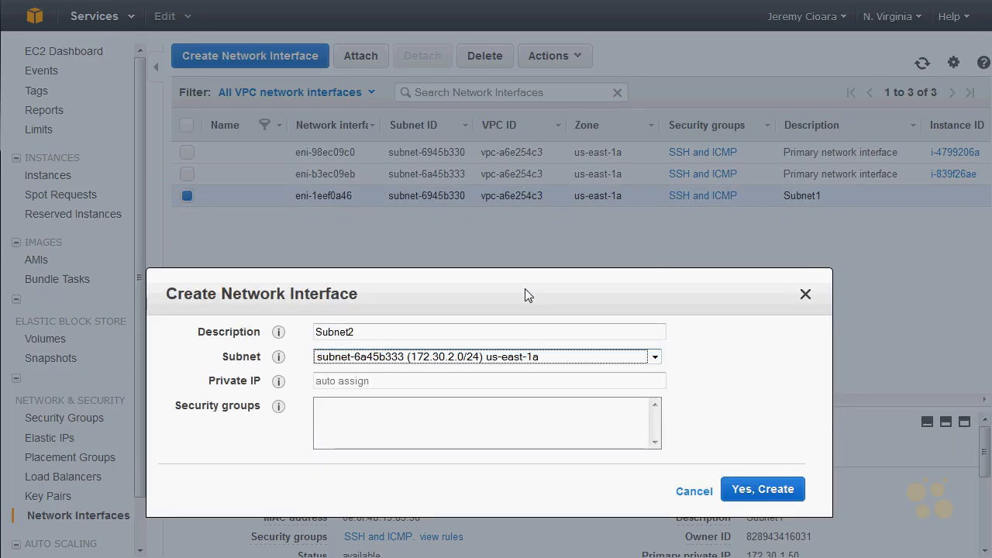
left_click(430, 385)
type("172.30.2.50")
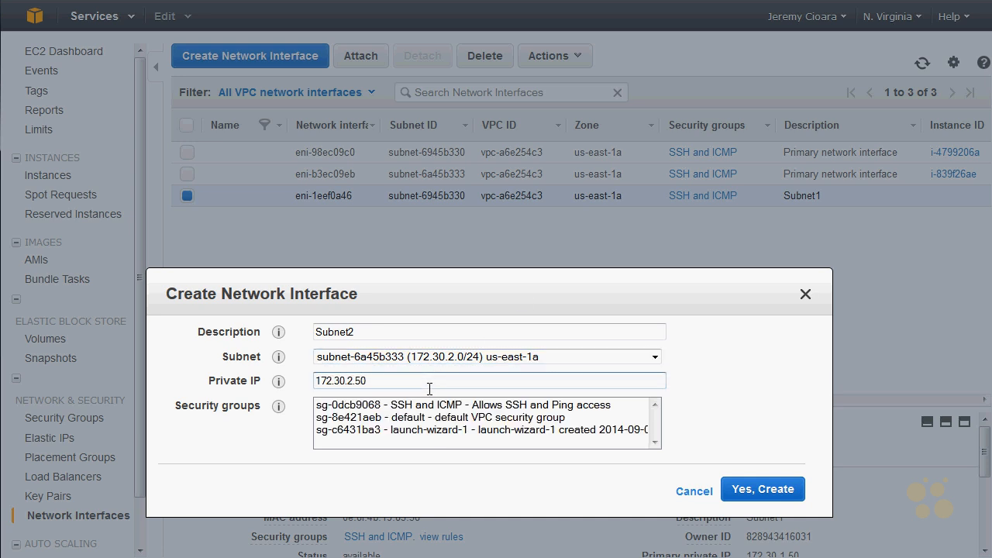
left_click(415, 404)
left_click(790, 490)
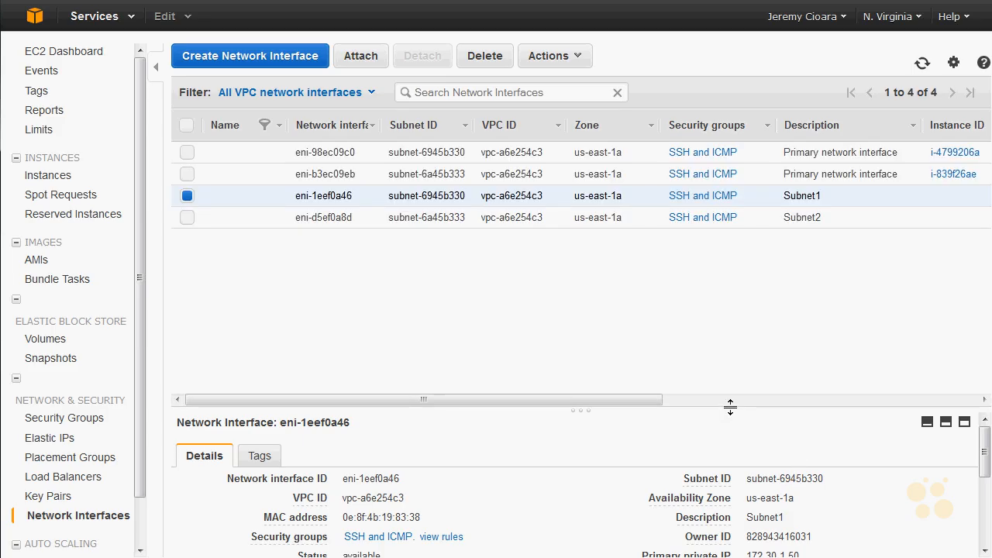
- Open the EC2 instances list and check the private IP addresses and network interfaces of both running t2.micro instances
left_click(75, 182)
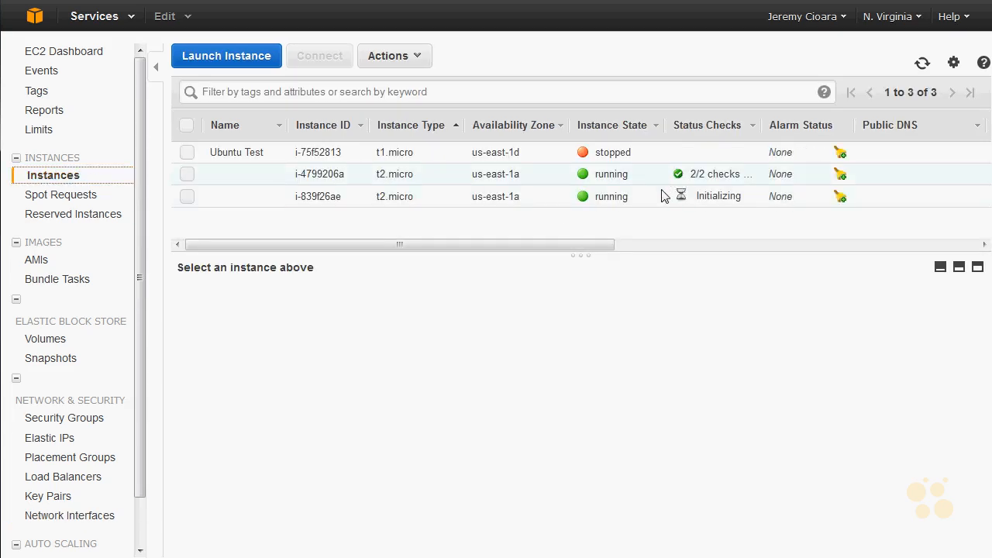
left_click(689, 178)
left_click(695, 203)
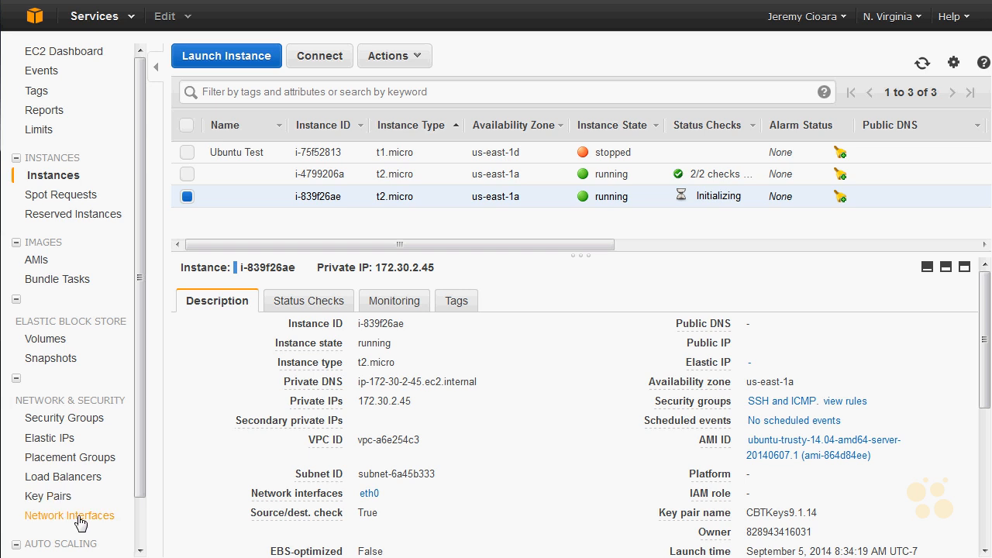
left_click(319, 177)
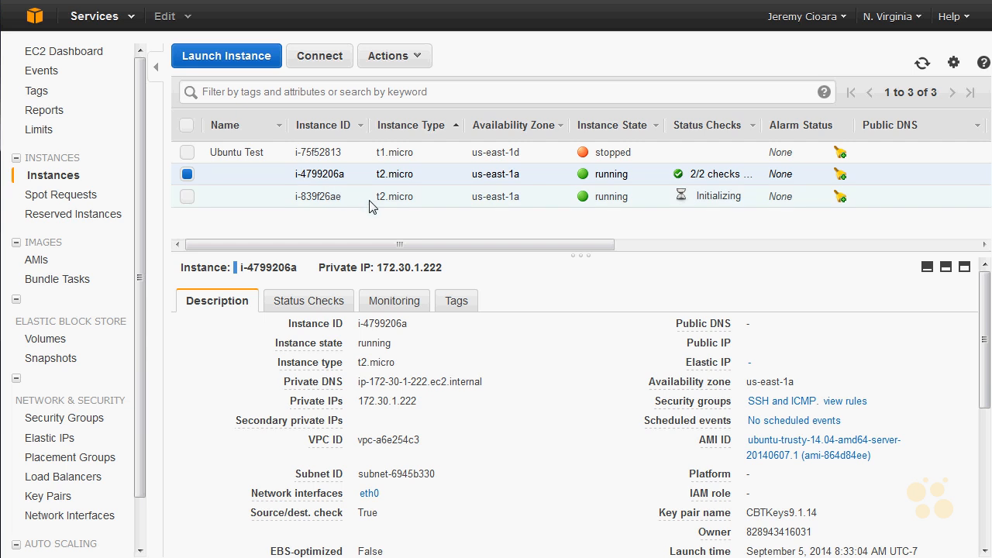
left_click_drag(425, 402, 360, 403)
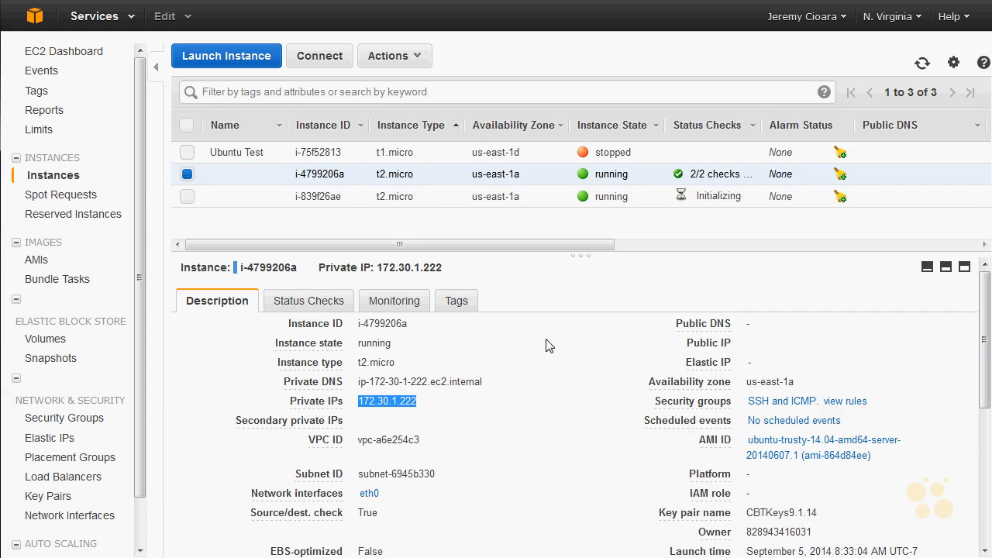
- Attach the Subnet1 network interface (eni-1eef0a46) to running instance i-4799206a
right_click(436, 173)
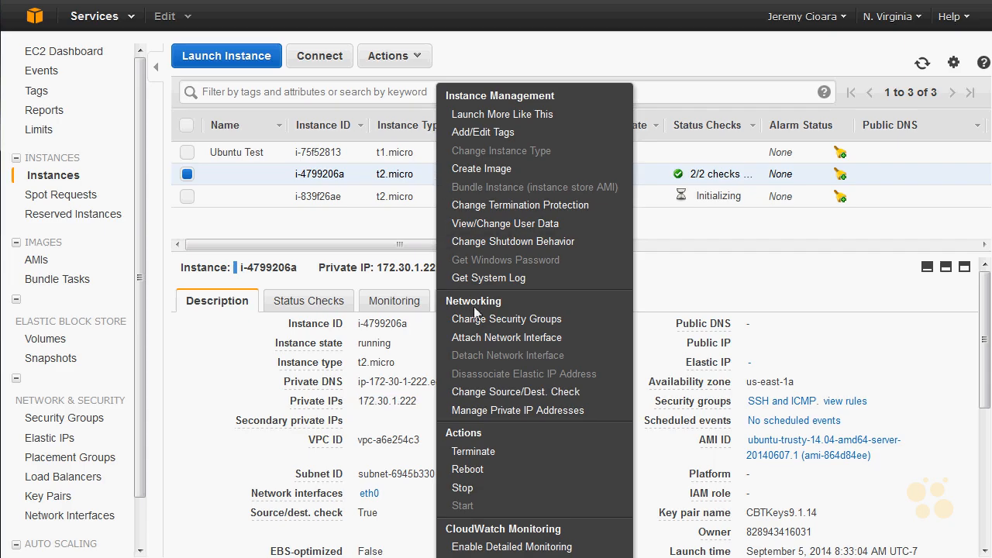
left_click(483, 339)
left_click(516, 308)
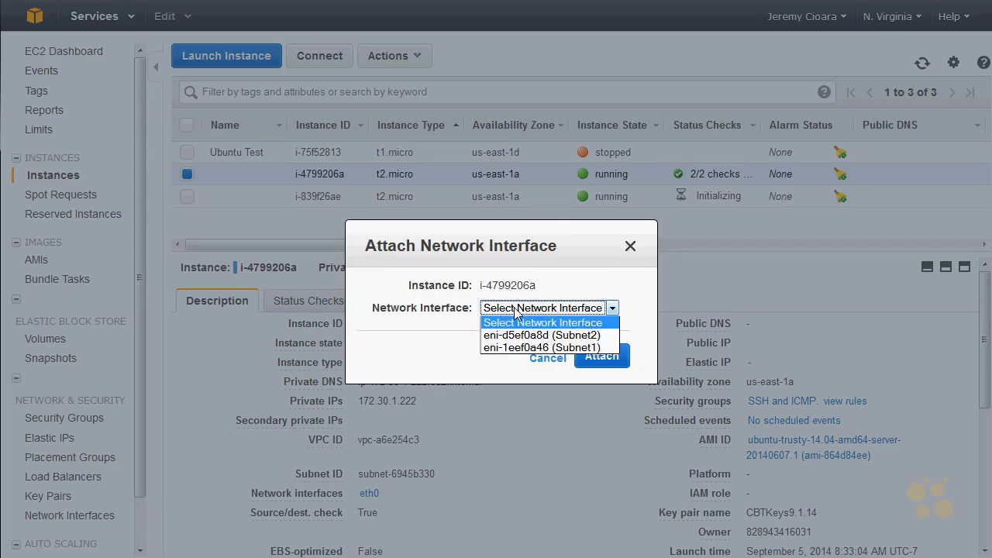
left_click(528, 347)
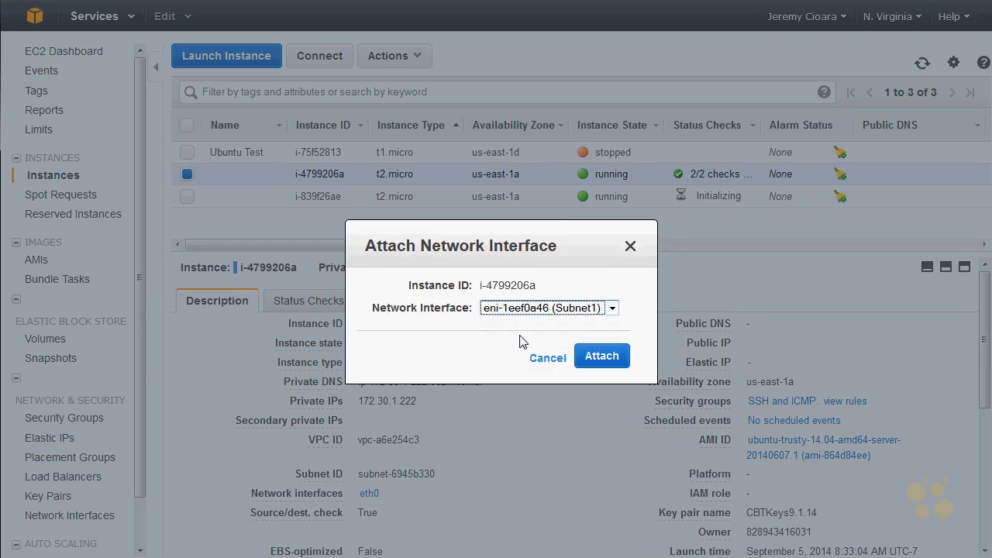
left_click(607, 357)
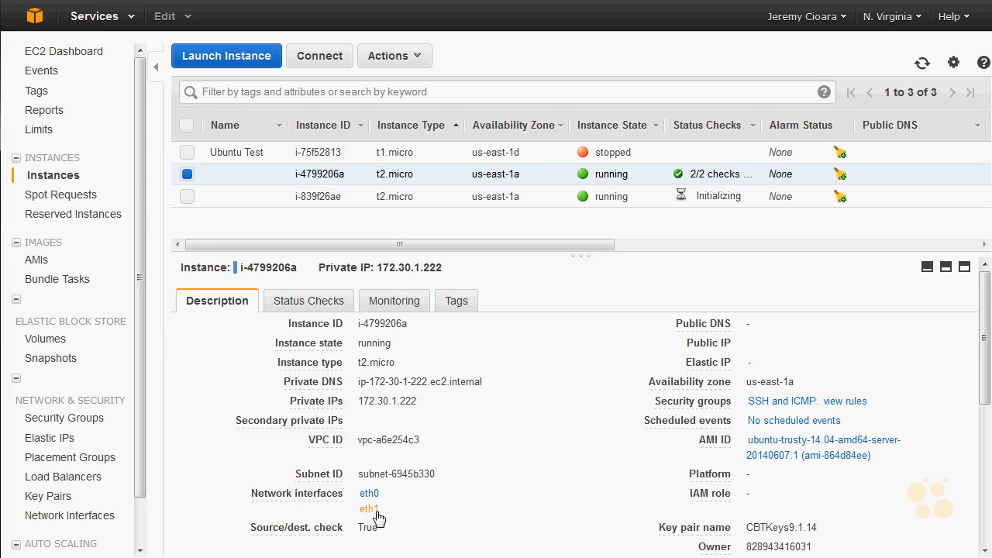
- Check the private IP address of the eth1 interface on instance i-4799206a
left_click(378, 514)
left_click_drag(541, 387, 495, 385)
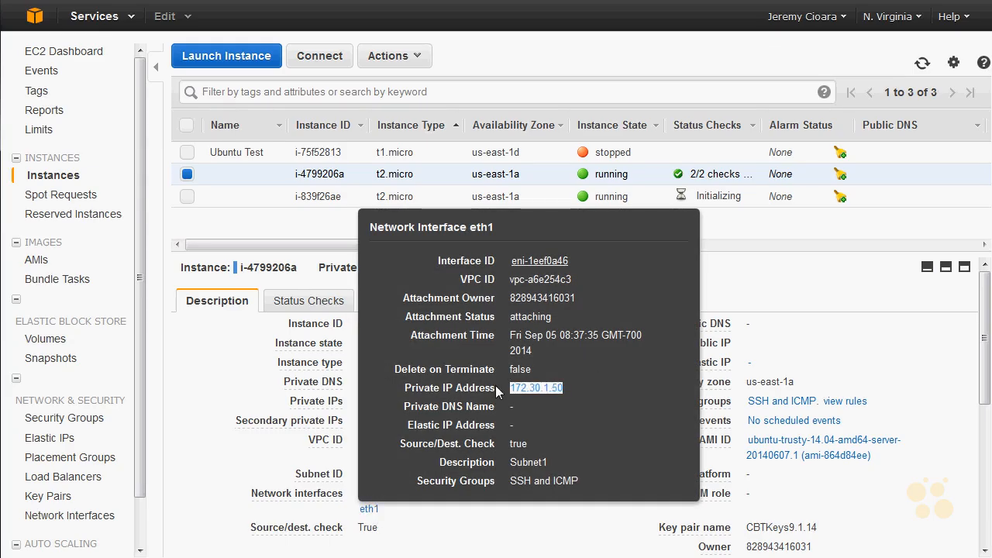
left_click(721, 200)
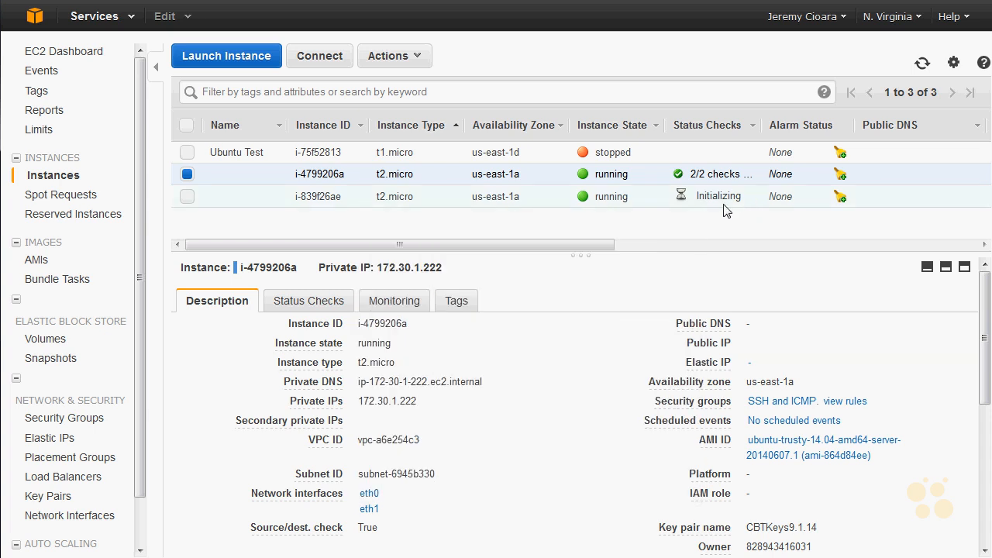
- Attach the Subnet2 network interface (eni-d5ef0a8d) to running instance i-839f26ae
left_click(720, 199)
right_click(717, 200)
left_click(813, 341)
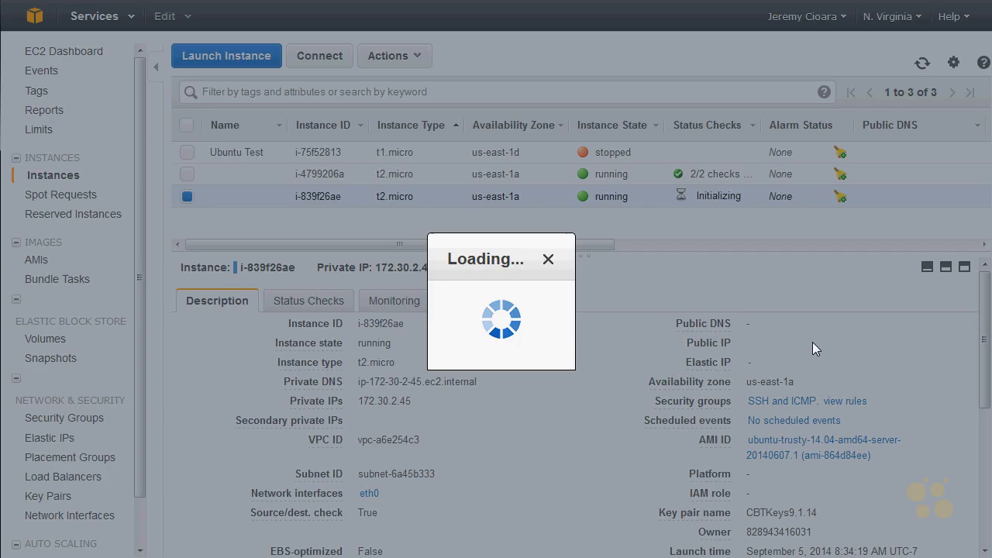
left_click(584, 309)
left_click(543, 335)
left_click(620, 360)
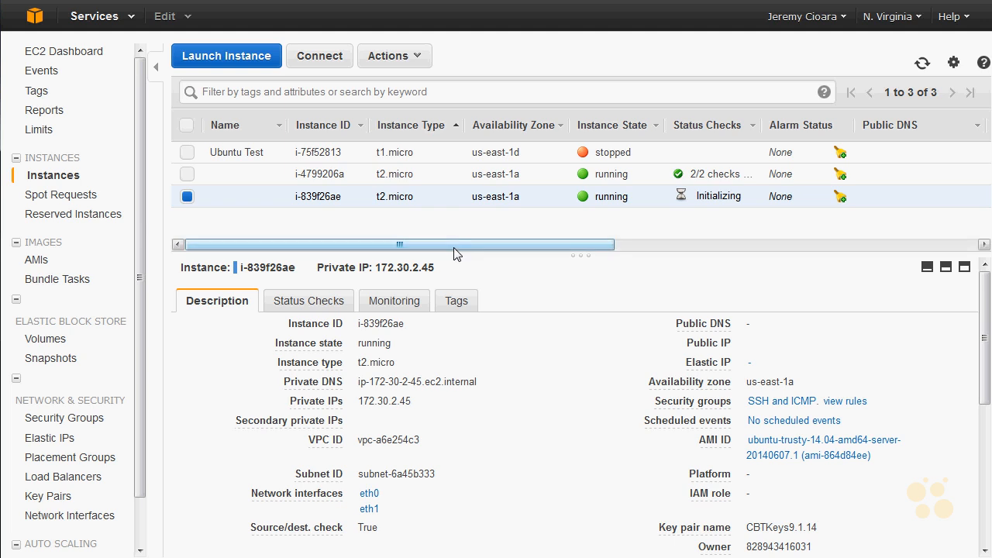
- Refresh the instances list and check the status checks and descriptions of both running instances
left_click(922, 63)
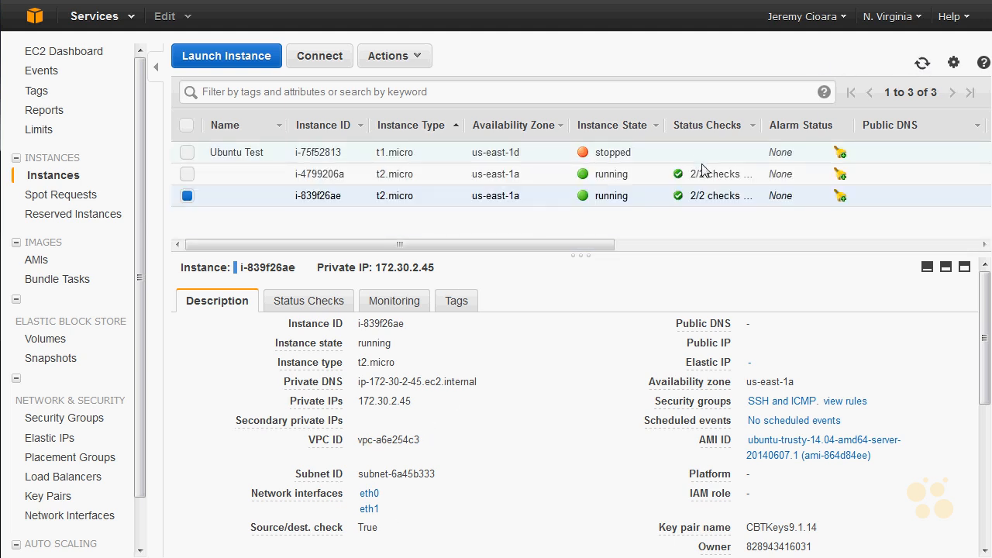
left_click(660, 177)
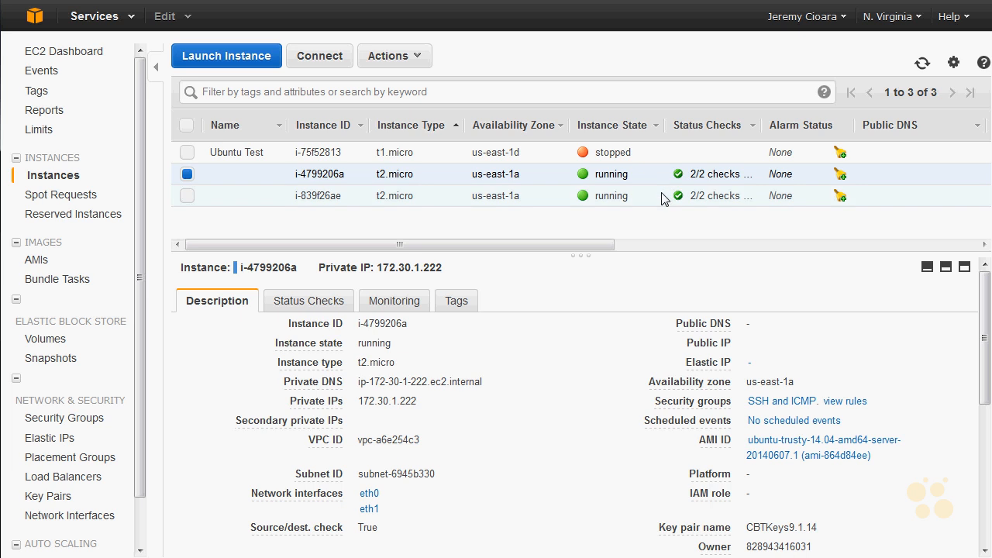
left_click(663, 199)
left_click(663, 177)
- Open the VPC Elastic IPs list and review the existing addresses and the allocation options without allocating a new one
left_click(34, 16)
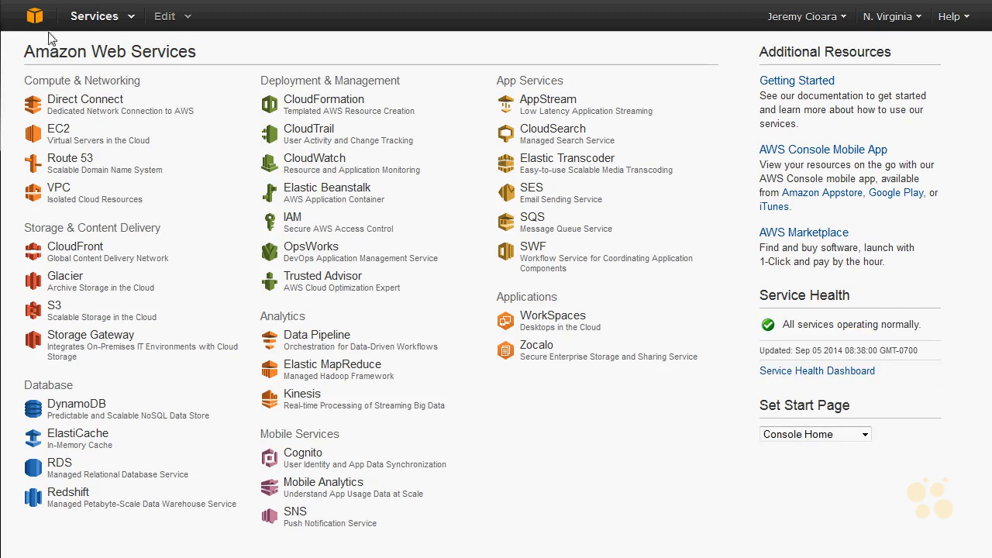
left_click(59, 193)
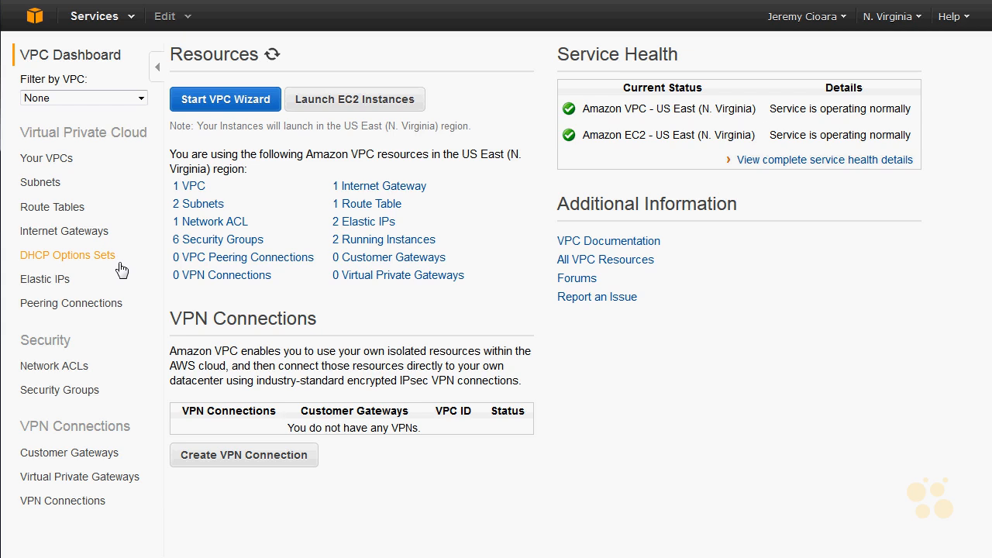
left_click(59, 285)
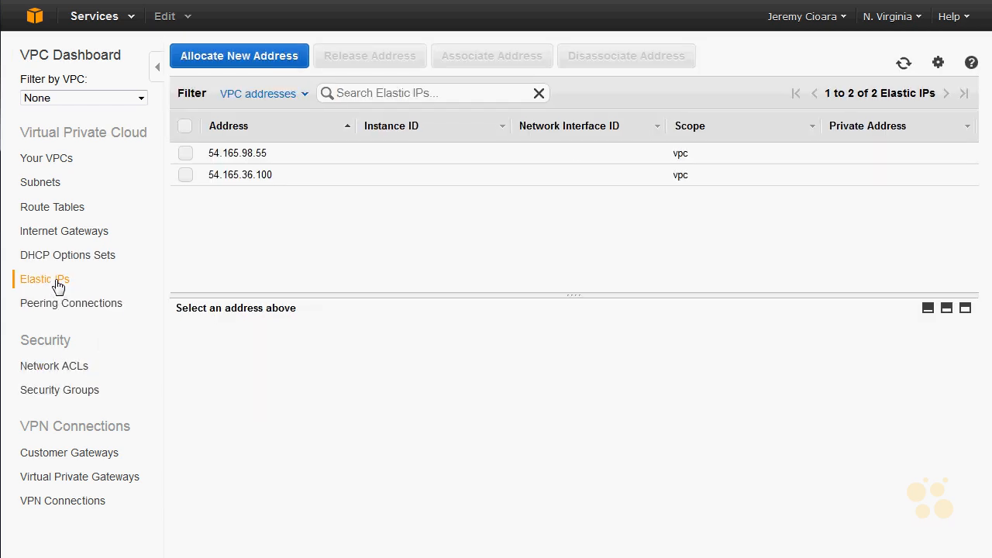
left_click(297, 159)
left_click(299, 177)
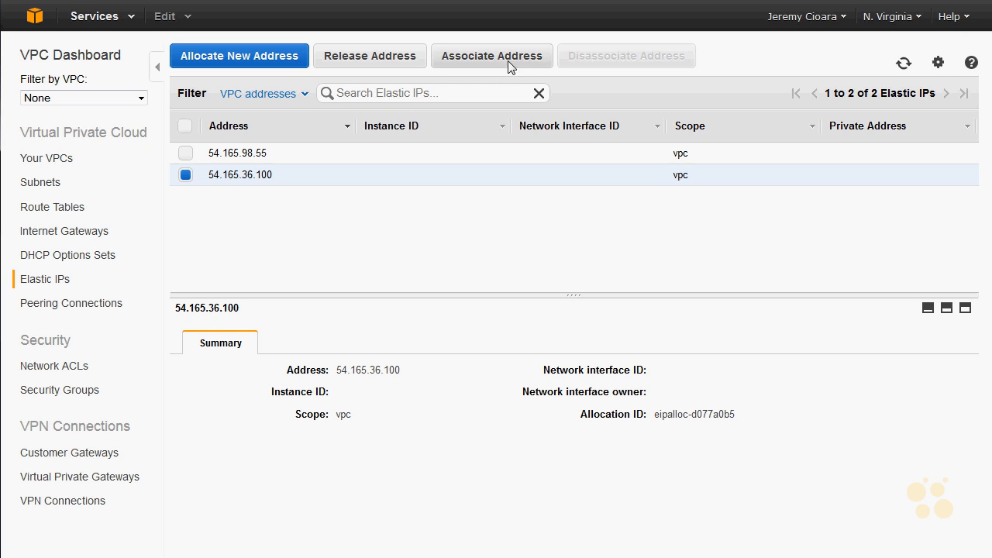
left_click(230, 62)
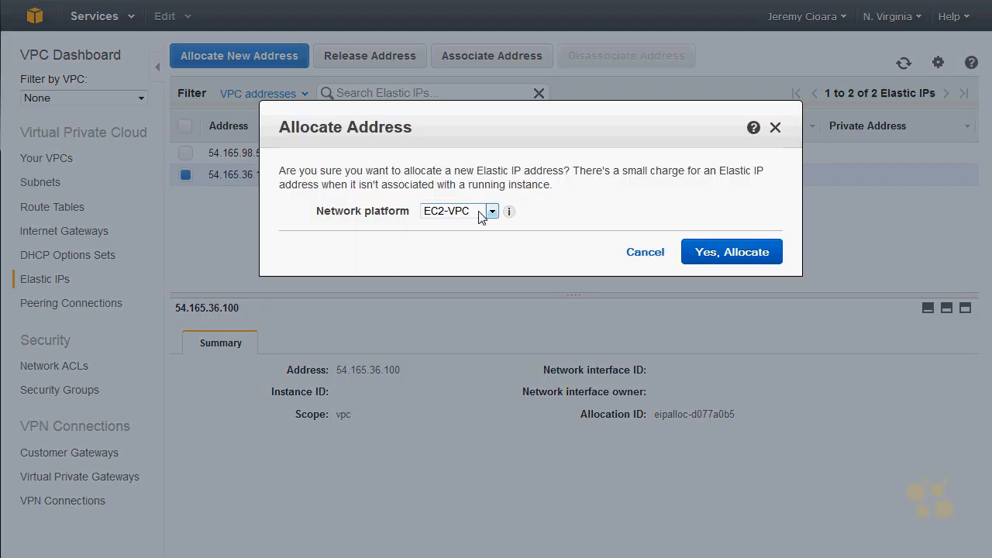
left_click(635, 255)
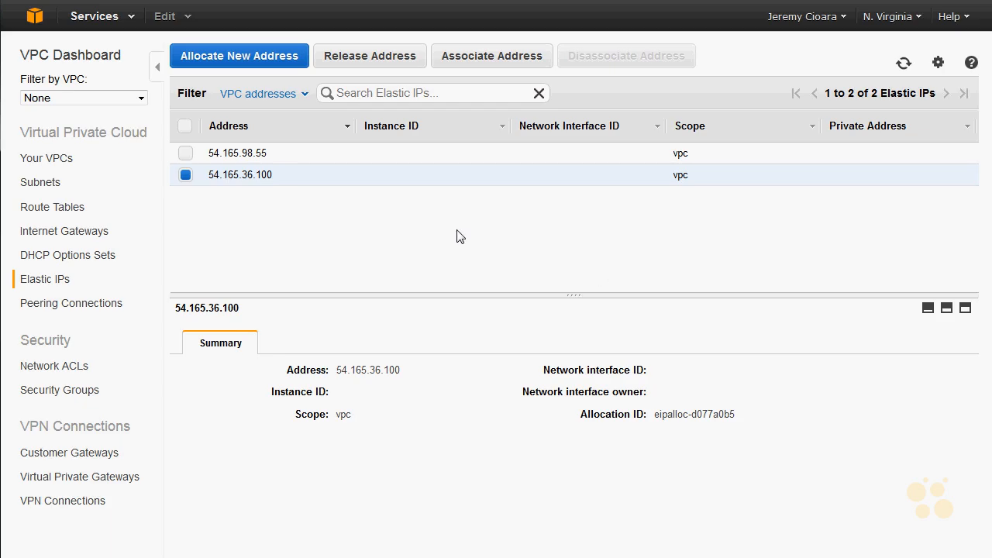
- Try to associate Elastic IP 54.165.98.55 with instance i-4799206a using private IP 172.30.1.50
left_click(186, 153)
left_click(186, 175)
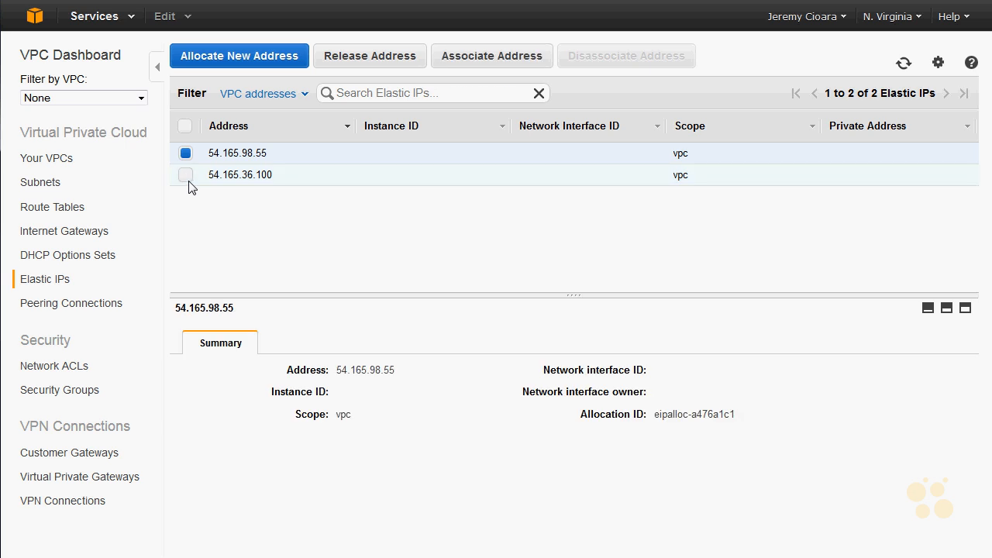
left_click(483, 57)
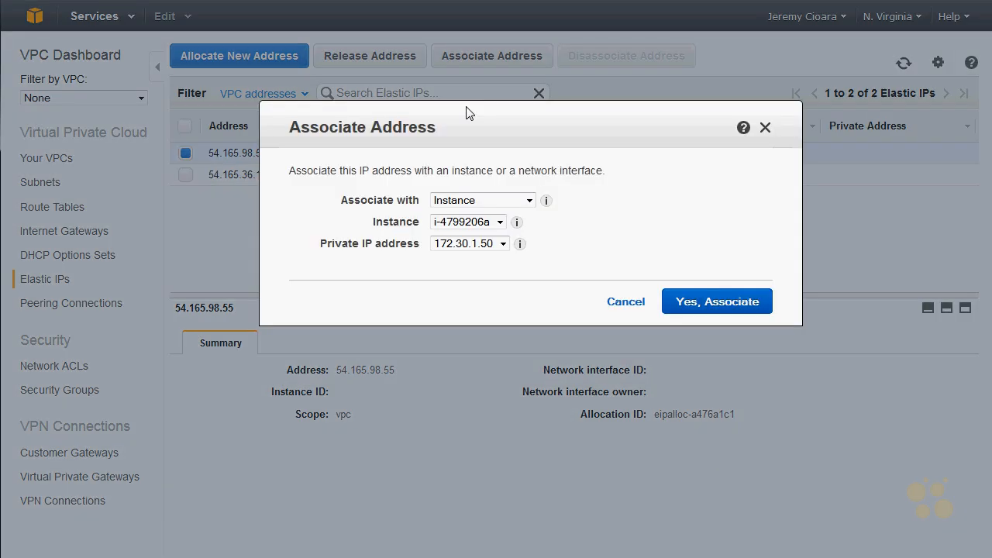
left_click(499, 222)
left_click(500, 224)
left_click(499, 223)
left_click(500, 223)
left_click(713, 304)
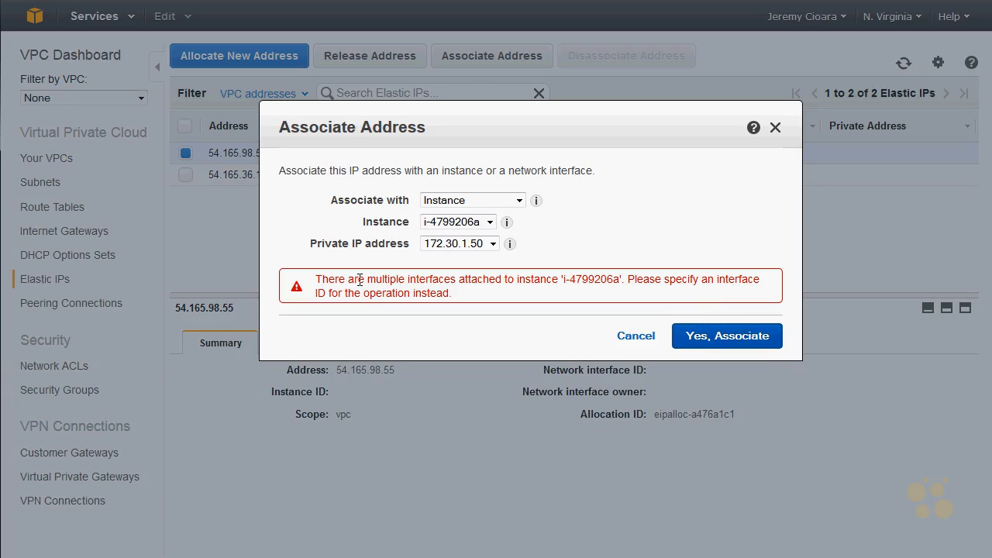
left_click_drag(320, 280, 623, 277)
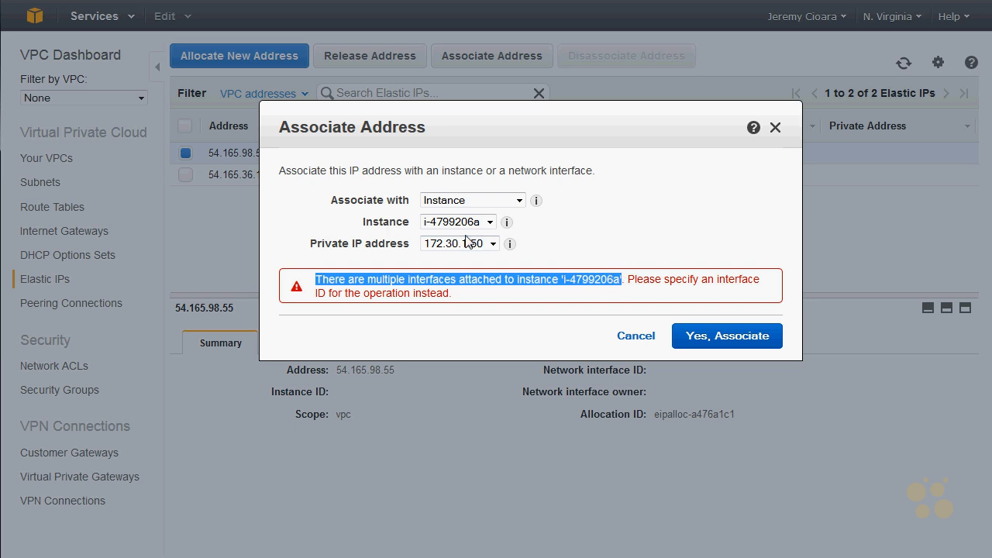
- Change the association type to Network Interface and compare the private IP addresses of the available interfaces
left_click(512, 201)
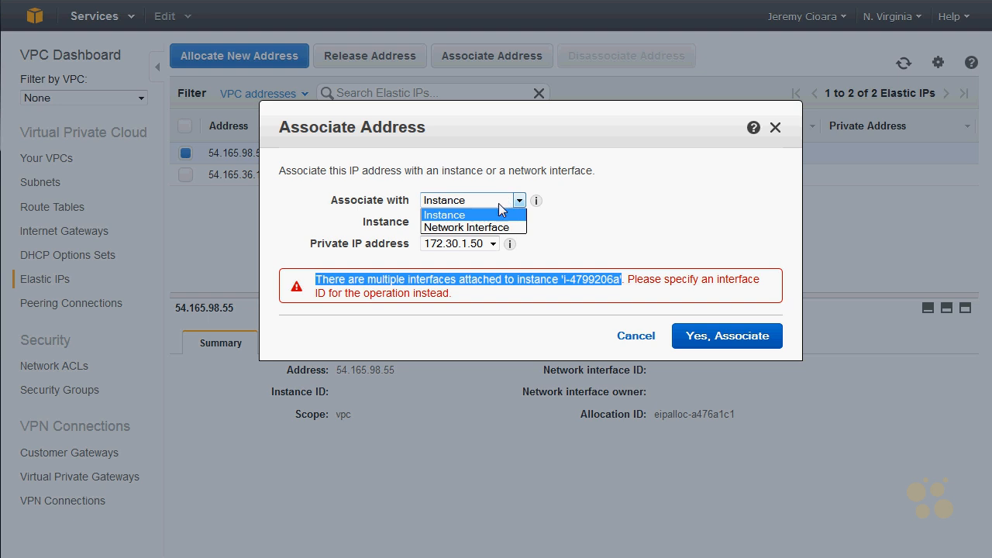
left_click(499, 226)
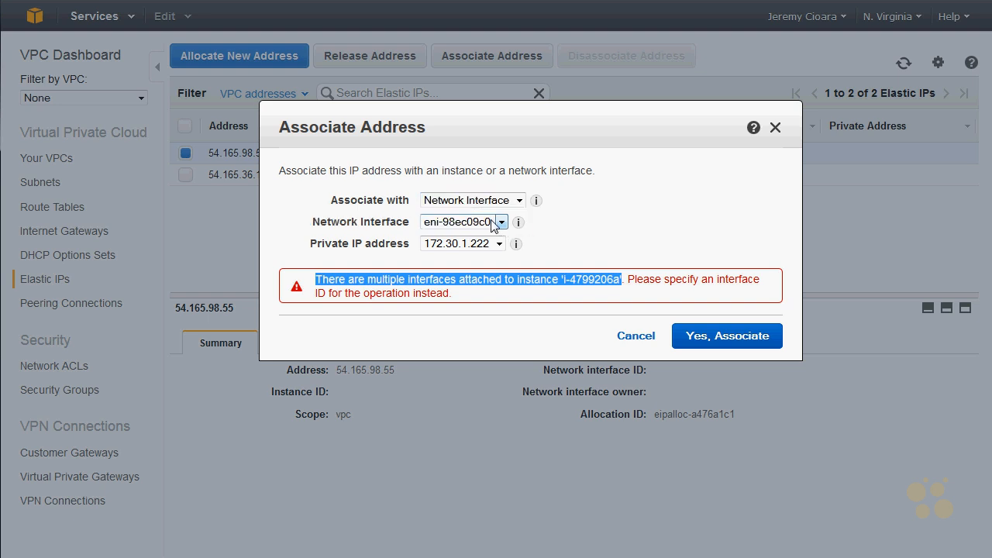
left_click(496, 222)
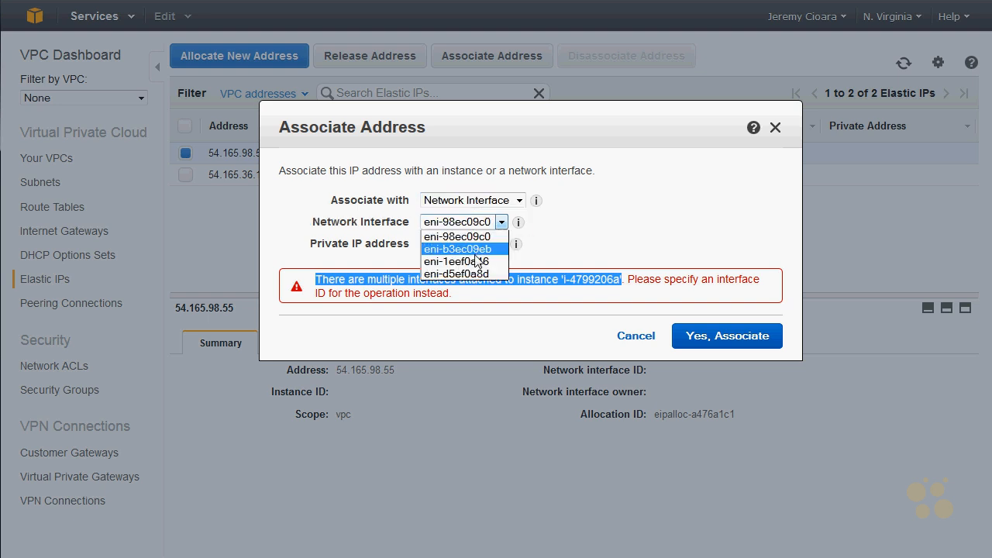
left_click(500, 243)
left_click(485, 223)
left_click(477, 262)
left_click(501, 222)
left_click(493, 272)
left_click(501, 222)
left_click(476, 236)
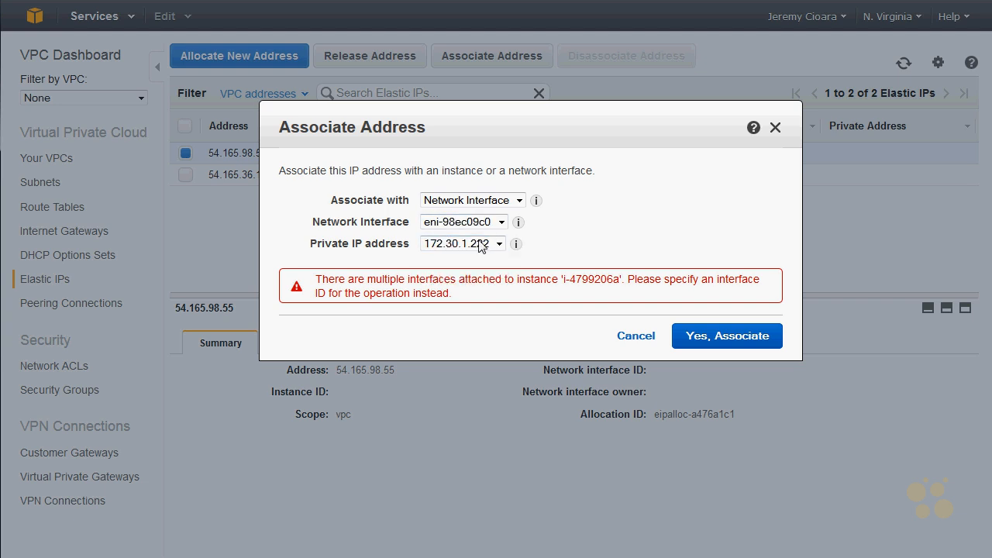
- Compare the other interfaces' private IPs, and associate Elastic IP 54.165.98.55 with network interface eni-98ec09c0 using private IP 172.30.1.222
left_click(499, 223)
left_click(476, 249)
left_click(501, 223)
left_click(486, 262)
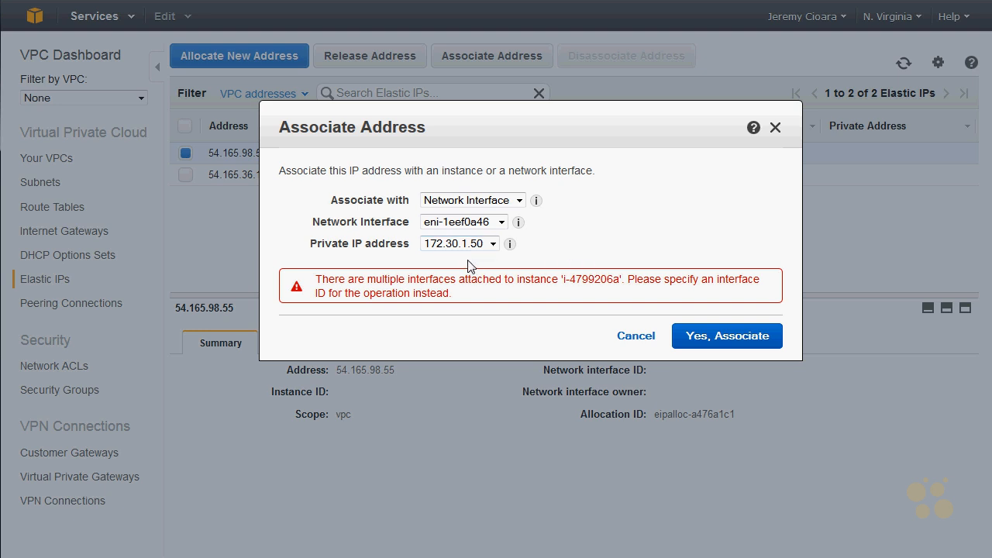
left_click(465, 248)
left_click(464, 257)
left_click(472, 222)
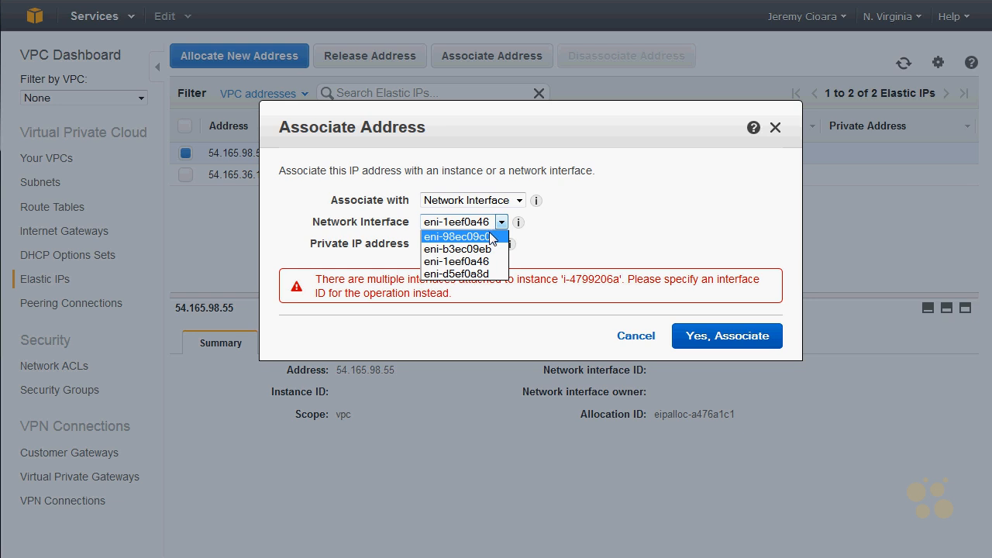
left_click(490, 235)
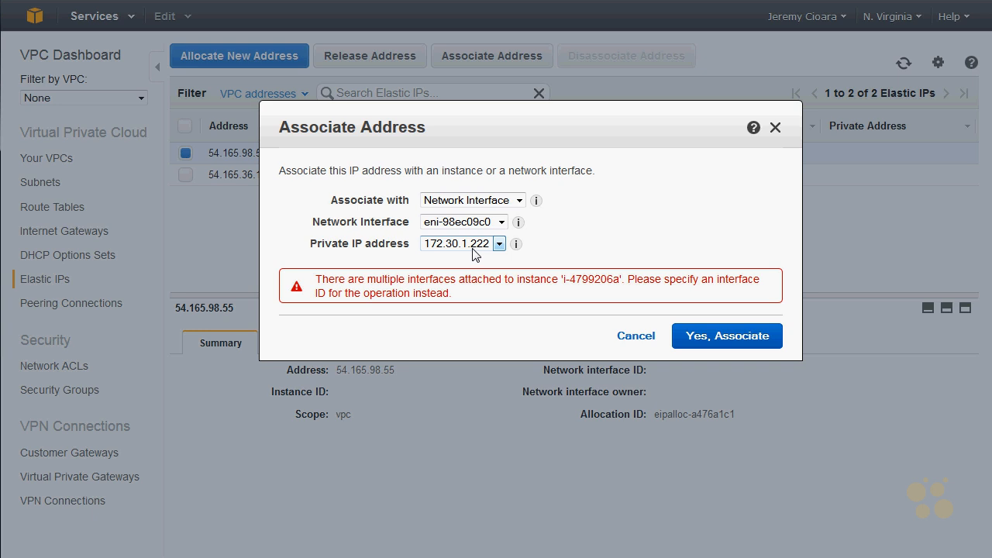
left_click(733, 335)
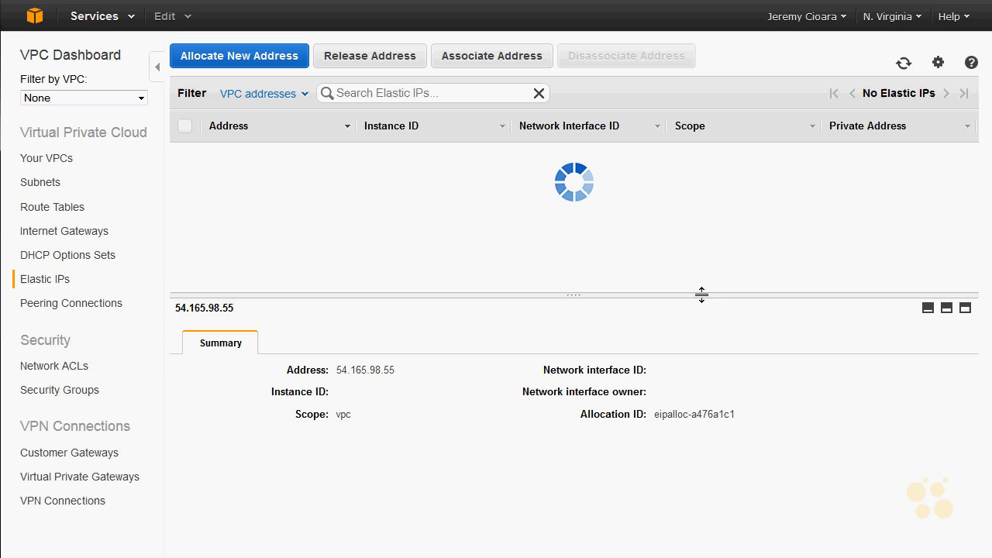
- Associate Elastic IP 54.165.36.100 with network interface eni-b3ec09eb
left_click(509, 157)
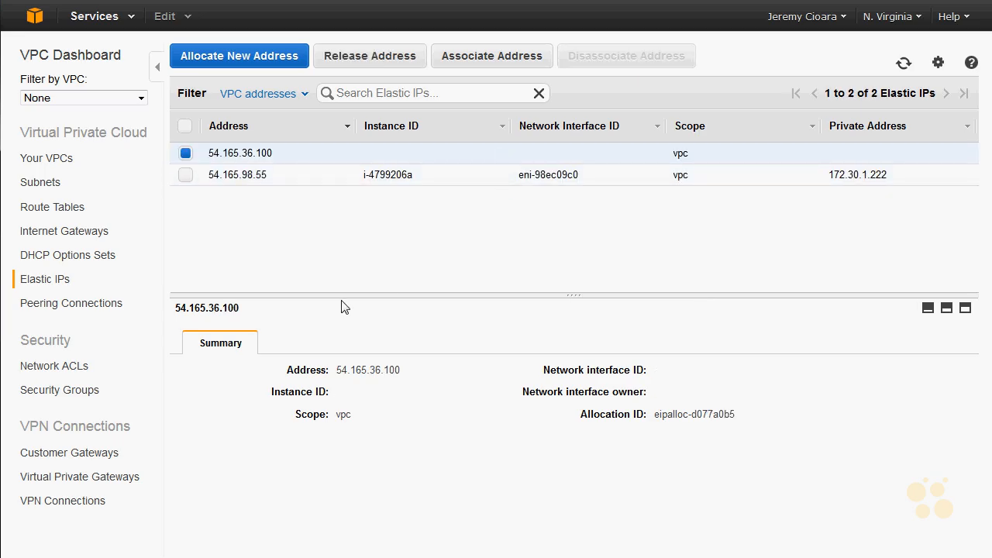
left_click(450, 55)
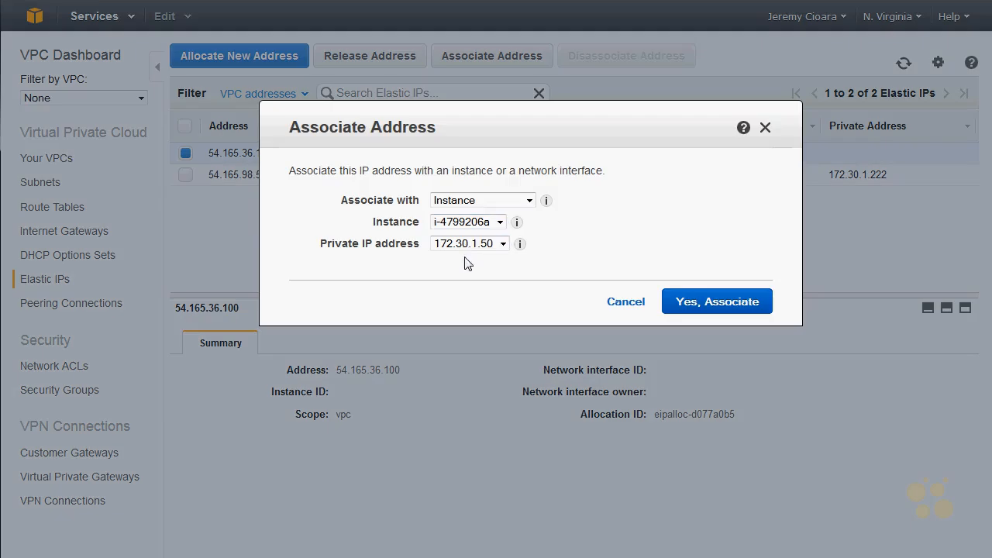
left_click(512, 200)
left_click(502, 227)
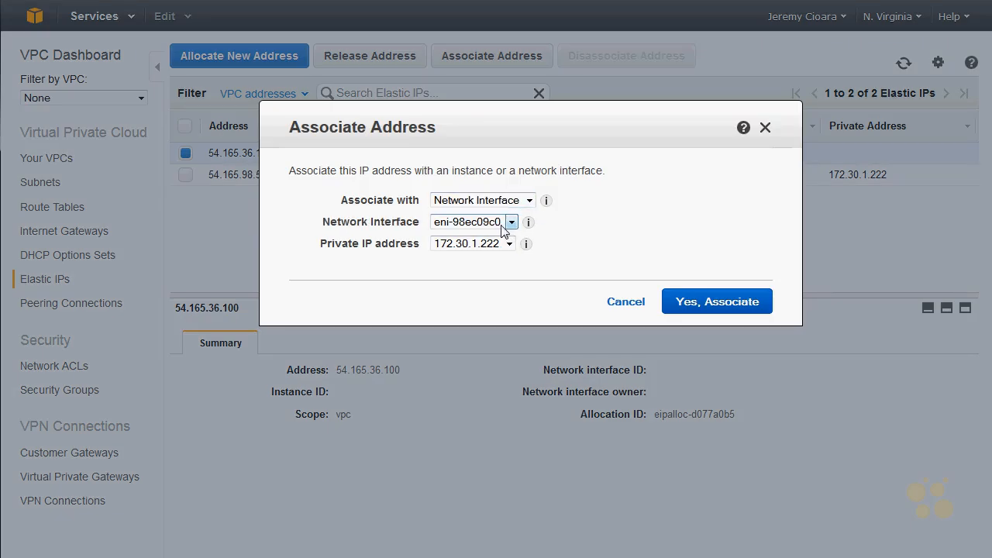
left_click(502, 223)
left_click(500, 252)
left_click(678, 300)
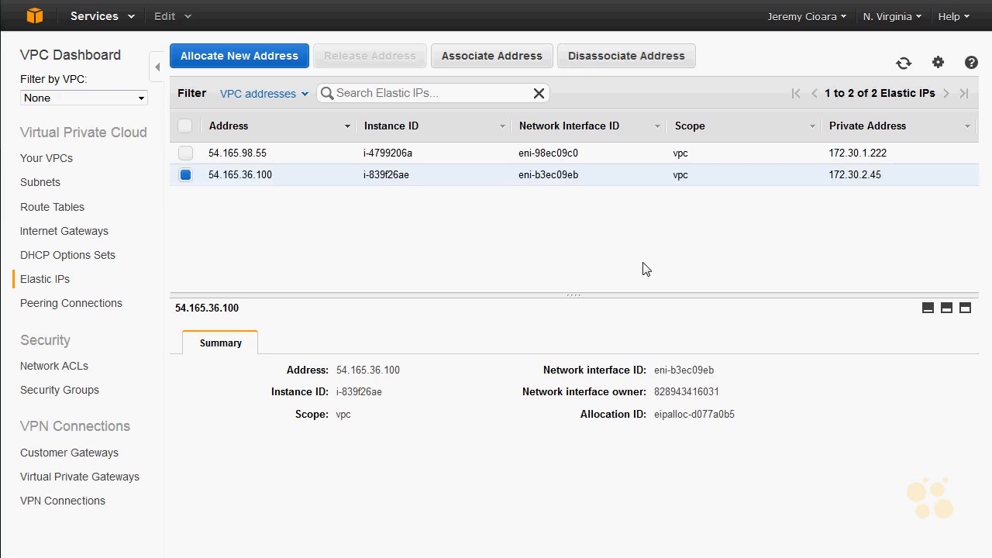
- Switch to the Windows command prompt and ping 54.165.98.55 briefly, followed by a full ping of 54.165.36.100
left_click_drag(460, 20, 792, 239)
left_click(752, 351)
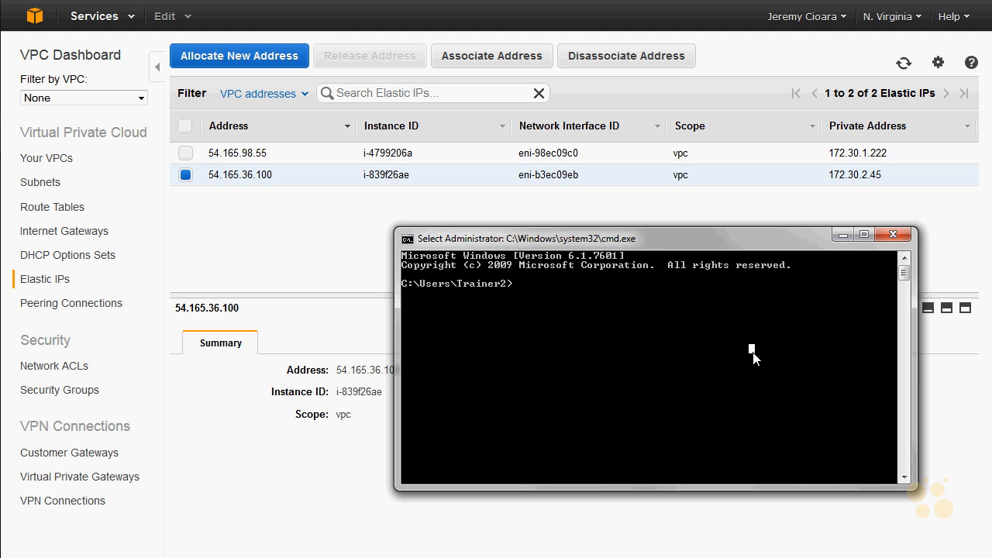
type("ping 5")
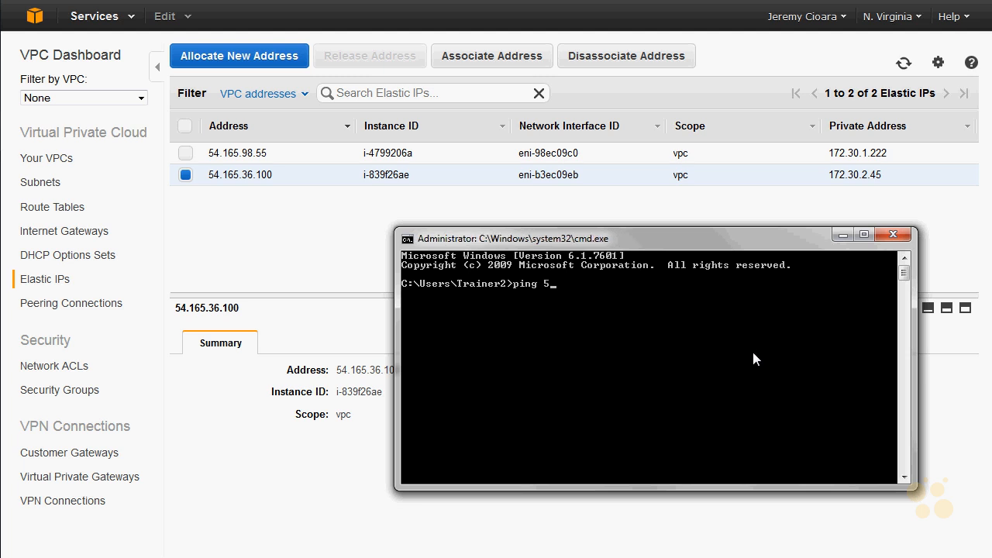
type("4.165.98.55")
key("Return")
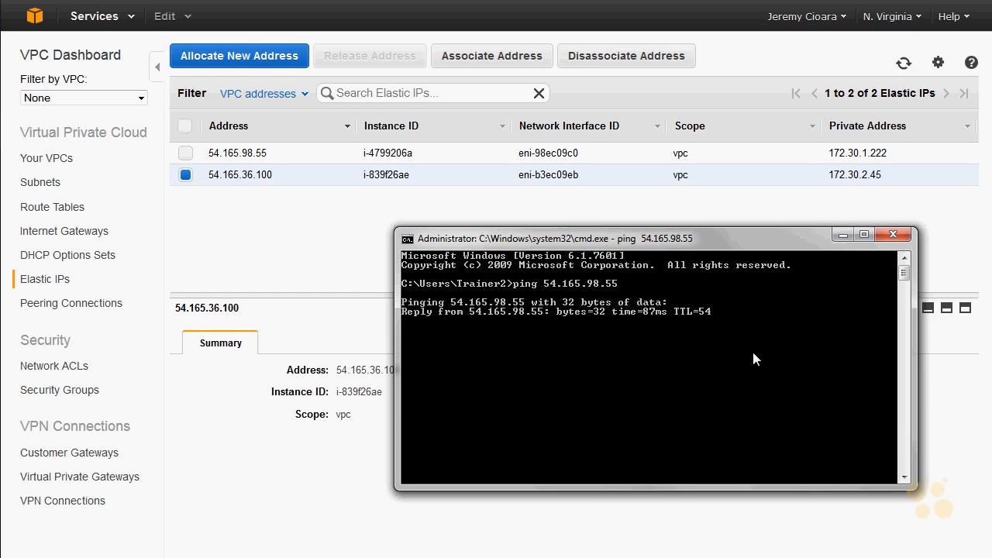
key("ctrl+c")
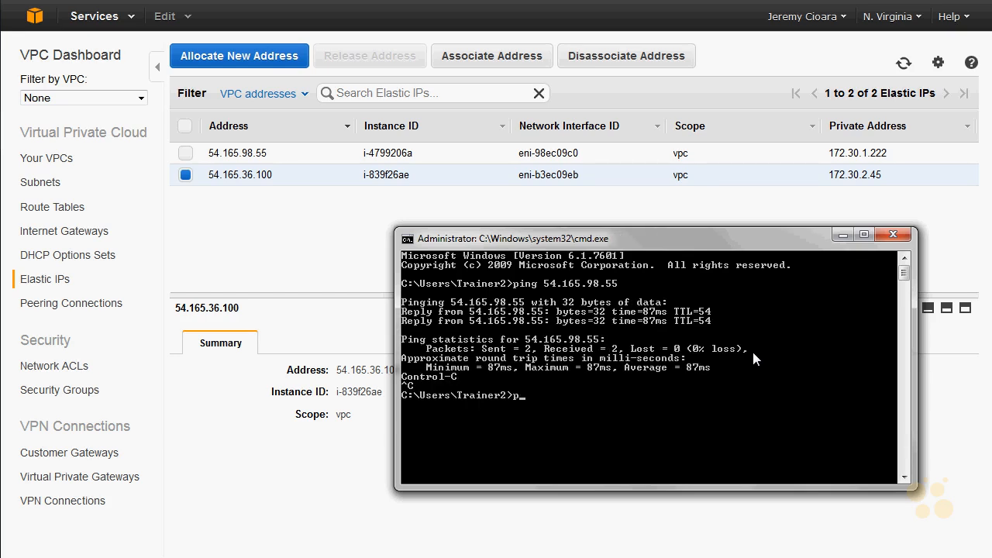
type("ping 54.165.36.100")
key("Return")
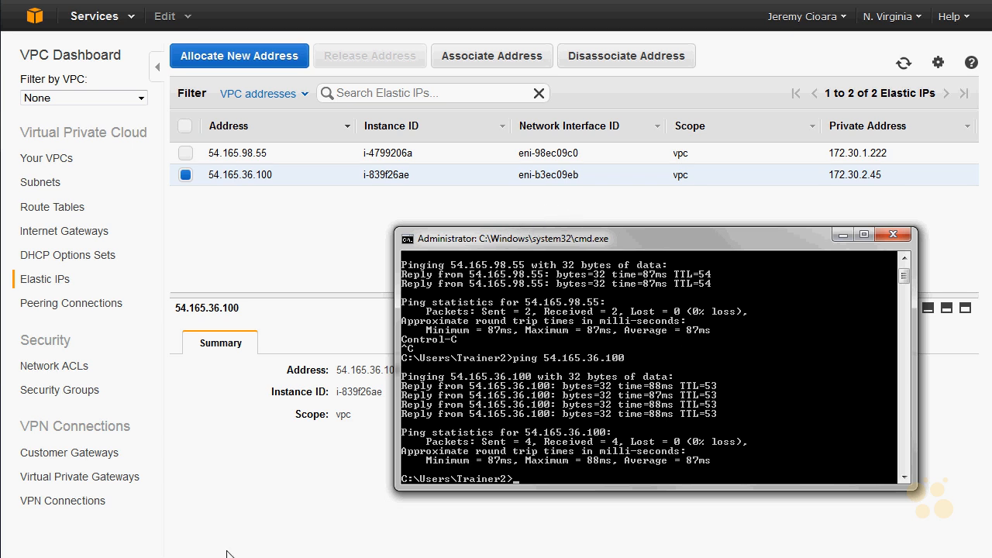
- Switch to SecureCRT, delete all three saved sessions and close the session connection dialog
key("super")
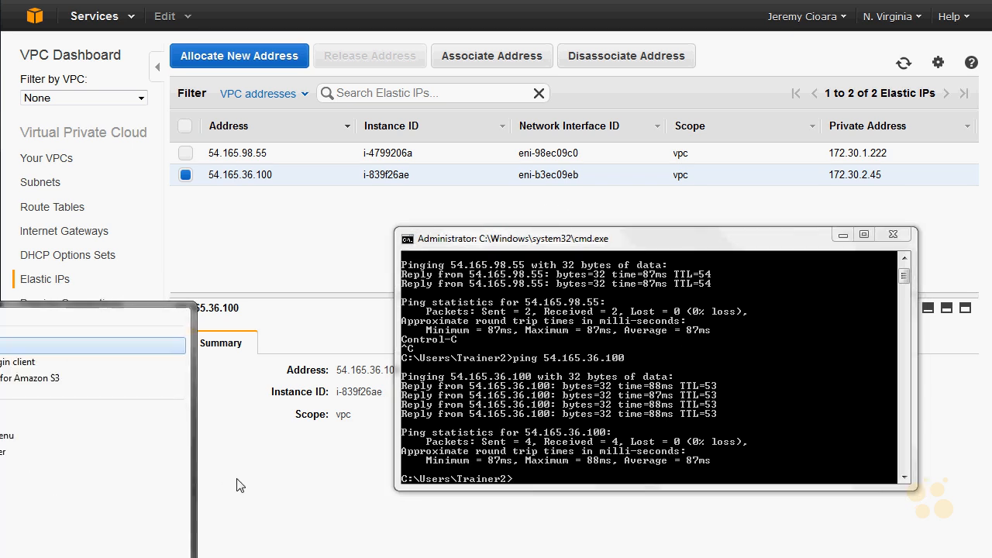
type("e")
key("Return")
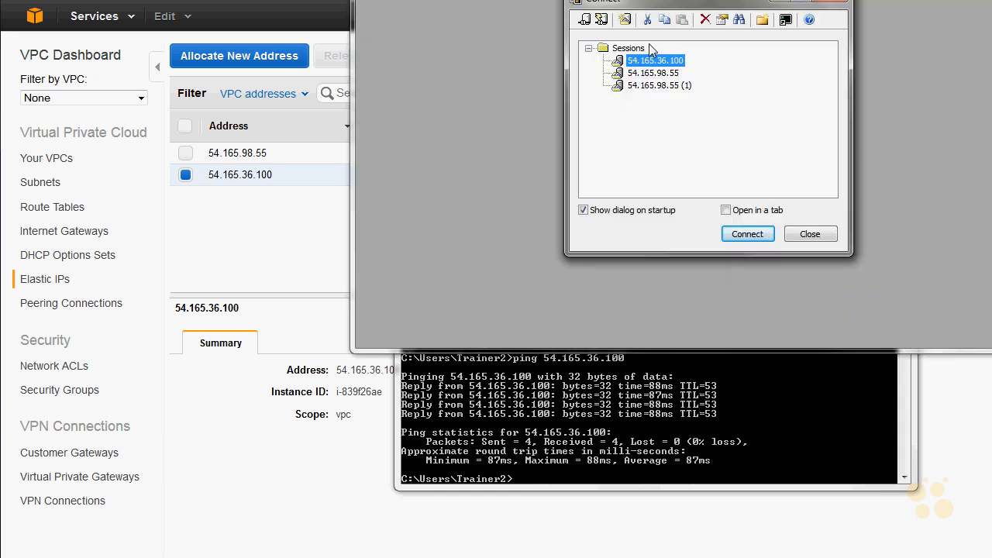
left_click(646, 84, "shift")
right_click(647, 86)
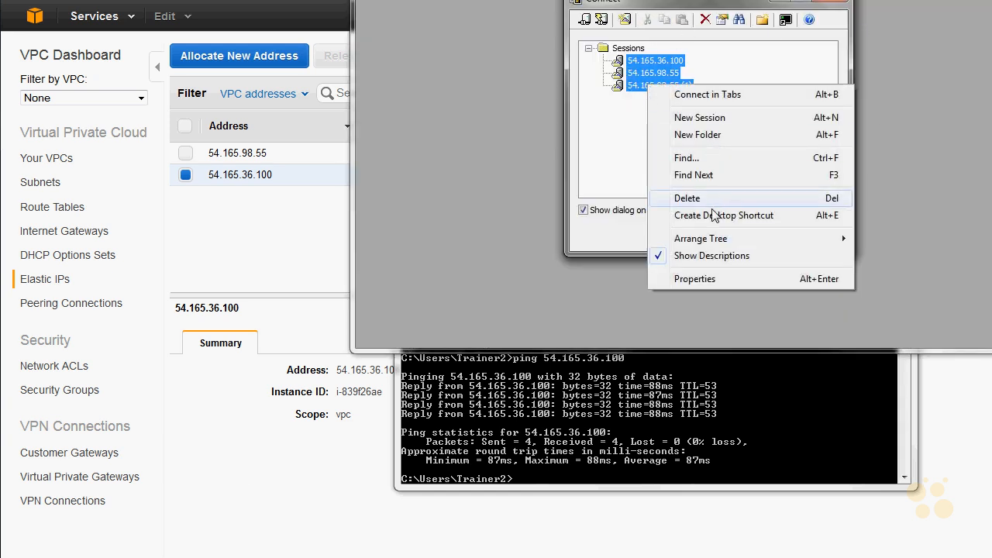
left_click(714, 200)
left_click(743, 161)
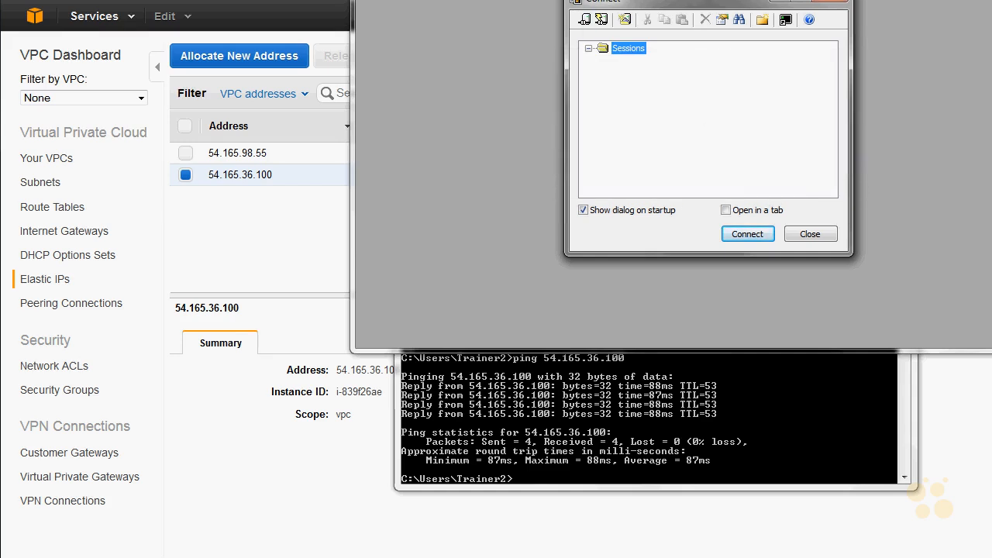
left_click_drag(612, 4, 125, 96)
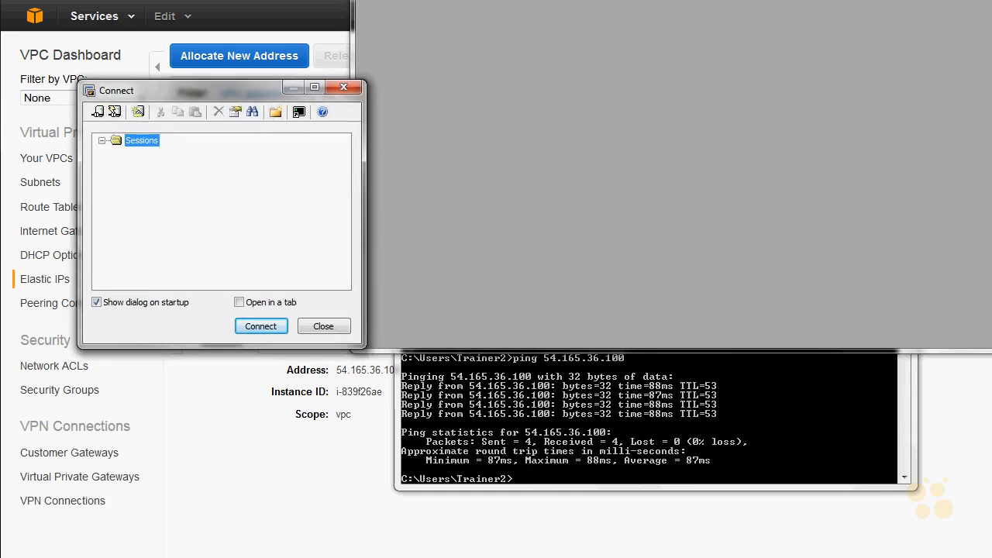
left_click(343, 87)
- Set up an SSH2 quick connection to host 54.165.98.55 on port 22 with the username ubuntu
left_click_drag(537, 3, 219, 188)
left_click(23, 218)
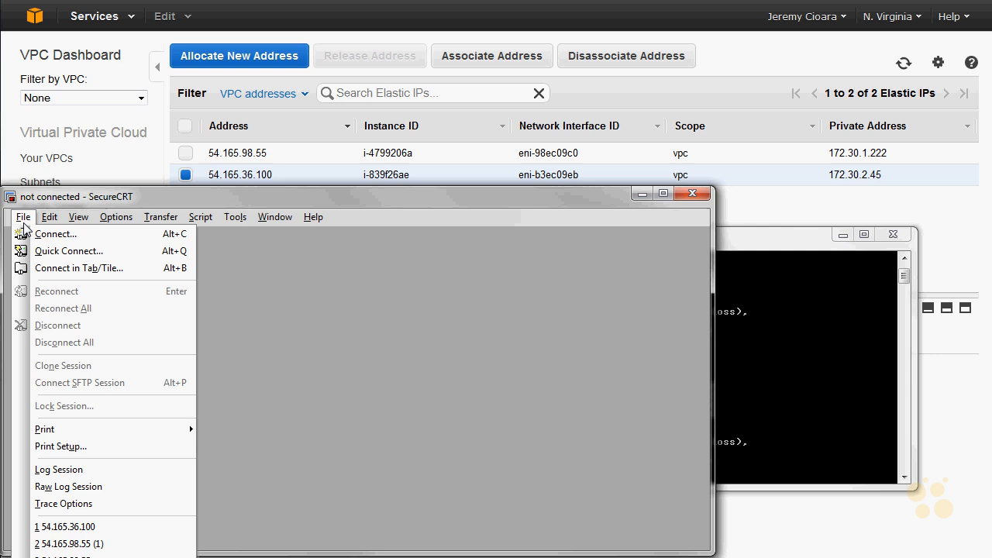
left_click(48, 253)
type("54.16")
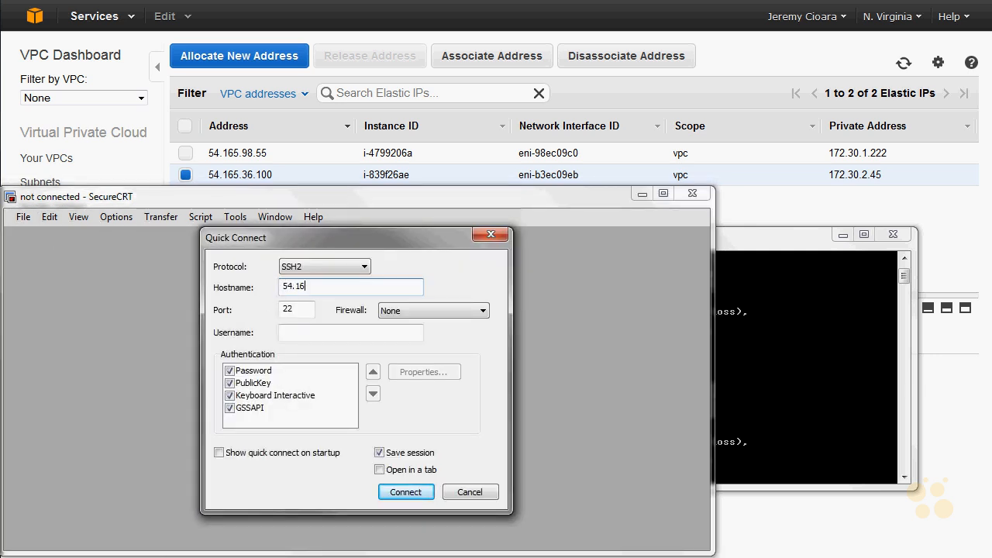
type("5.98.")
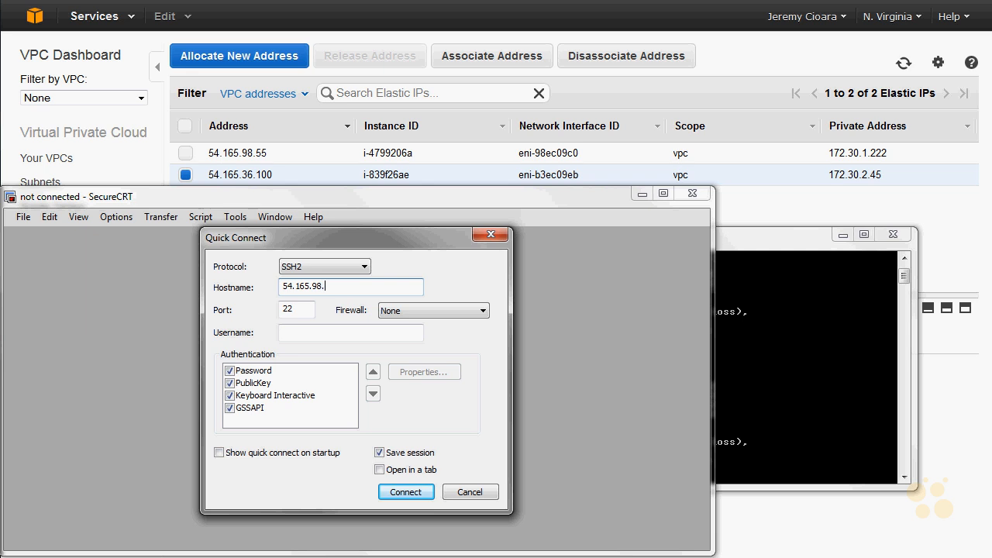
type("55")
key("Tab")
key("Tab")
key("Tab")
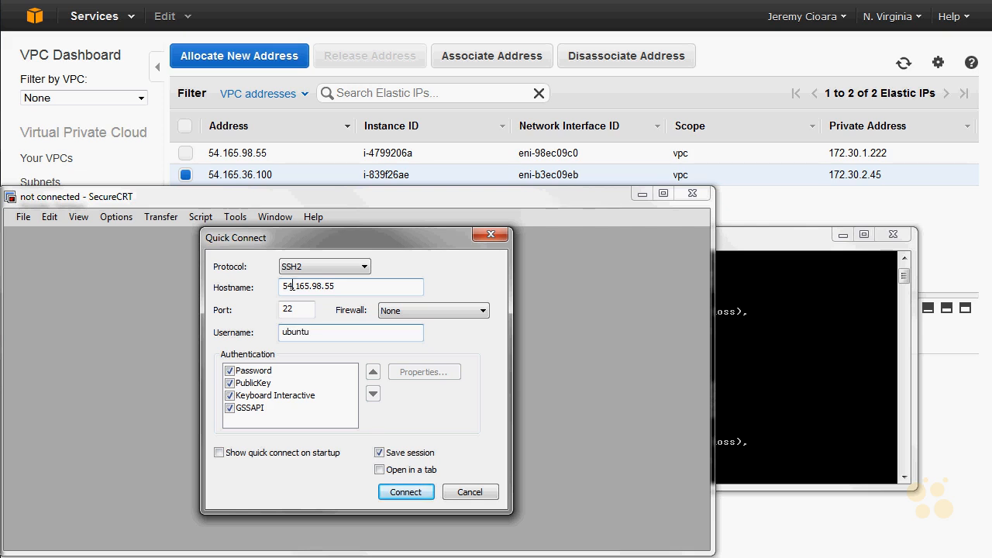
- Check the PublicKey authentication properties and accept CBTKeys9114.pem as the global identity file
left_click(256, 383)
left_click(443, 374)
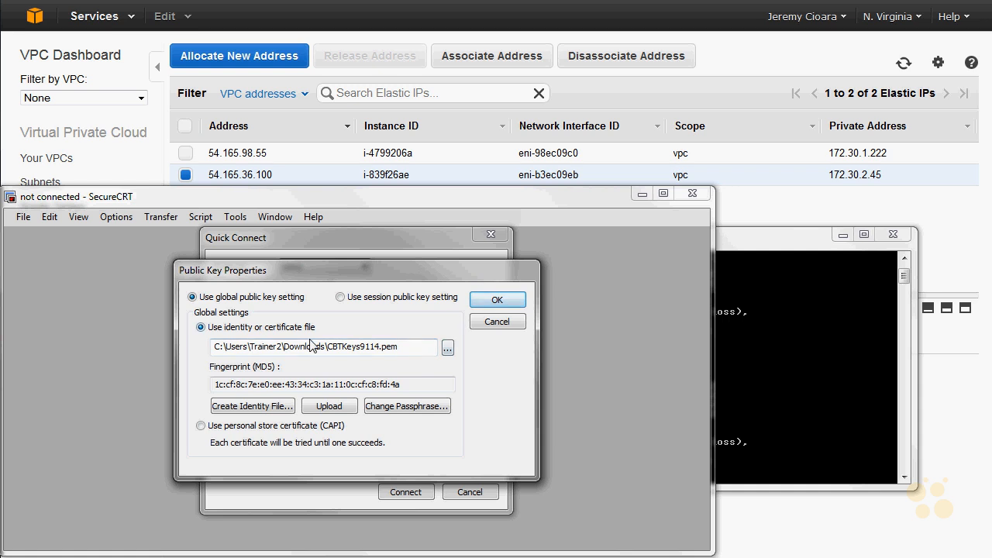
left_click_drag(277, 347, 329, 355)
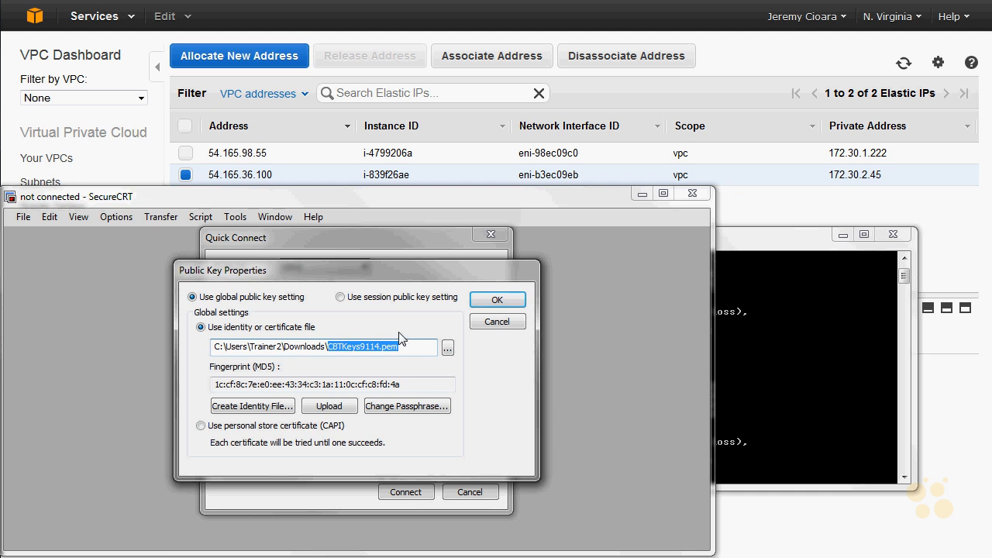
left_click(522, 302)
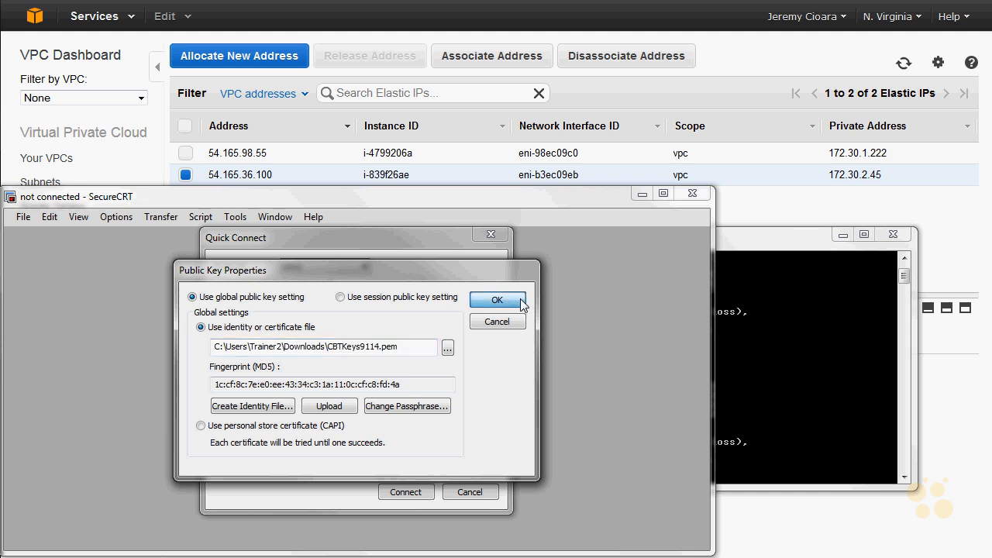
left_click(522, 302)
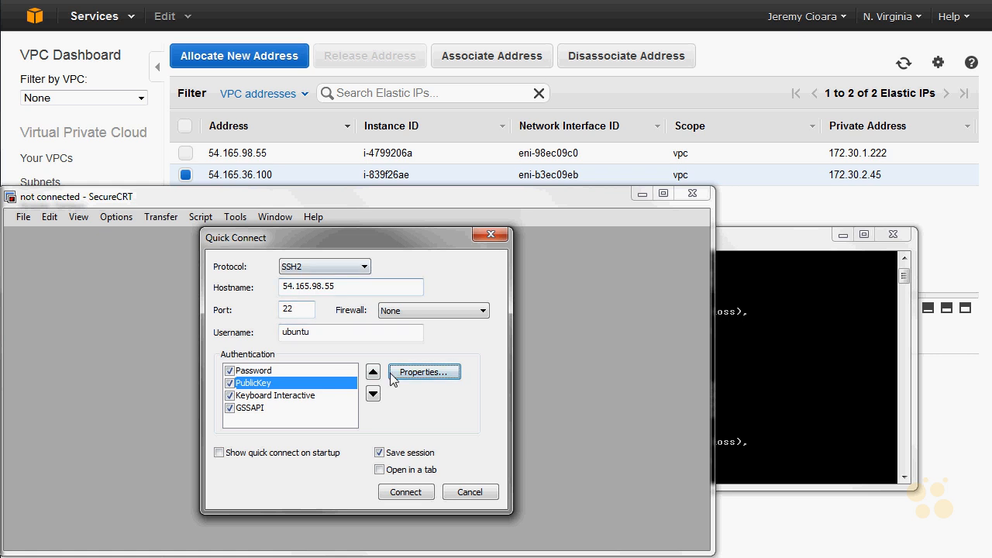
- Connect to 54.165.98.55, accept and save its new host key, and enlarge the terminal window
left_click(406, 492)
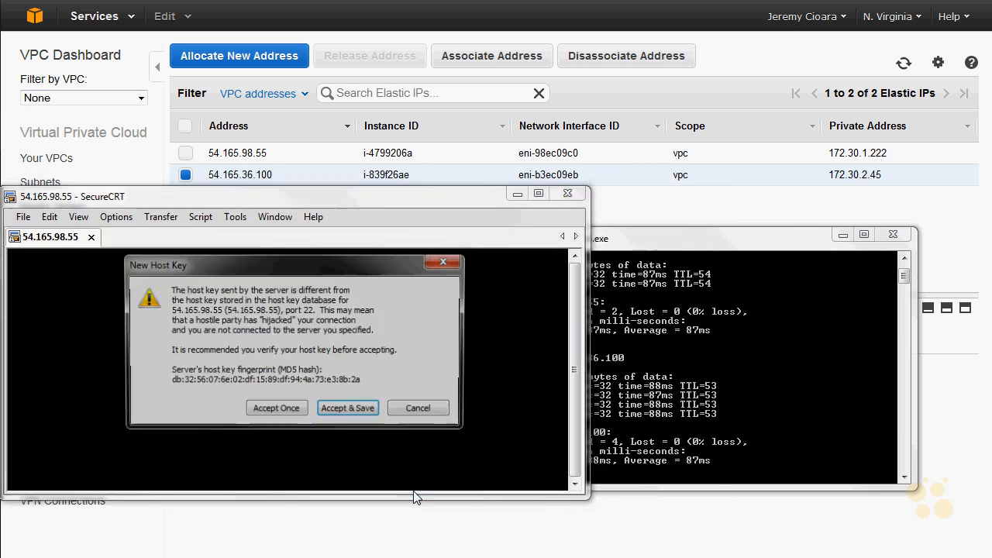
left_click(347, 410)
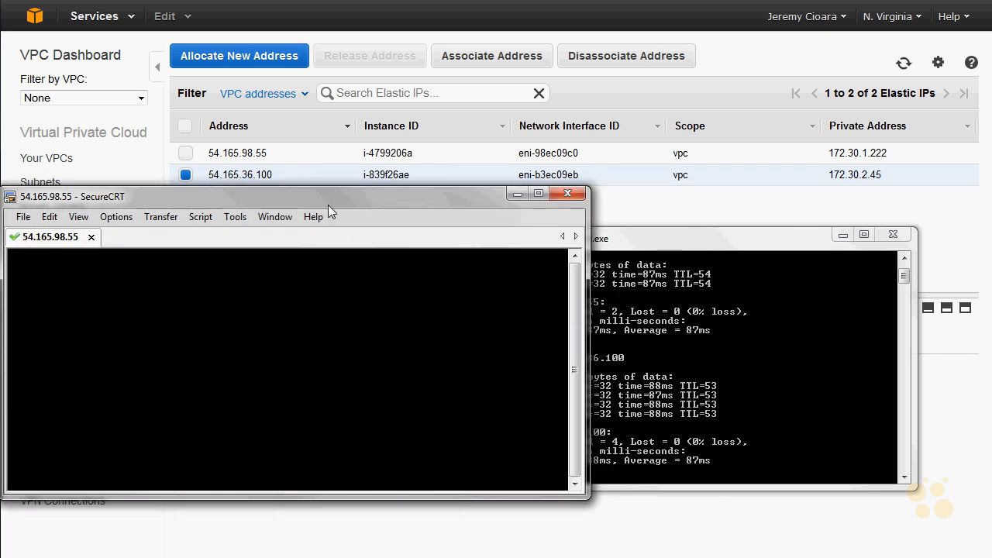
left_click_drag(328, 200, 368, 39)
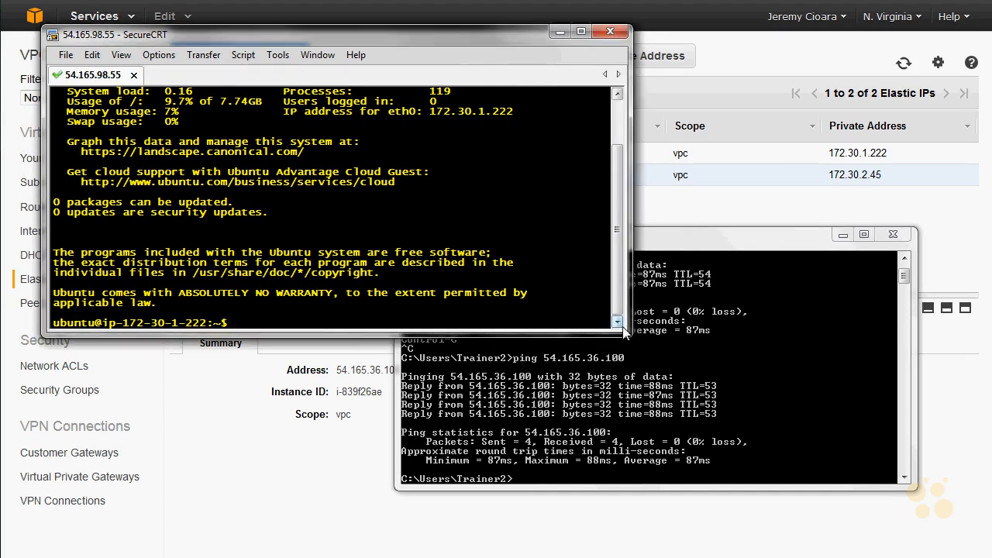
left_click_drag(623, 331, 827, 514)
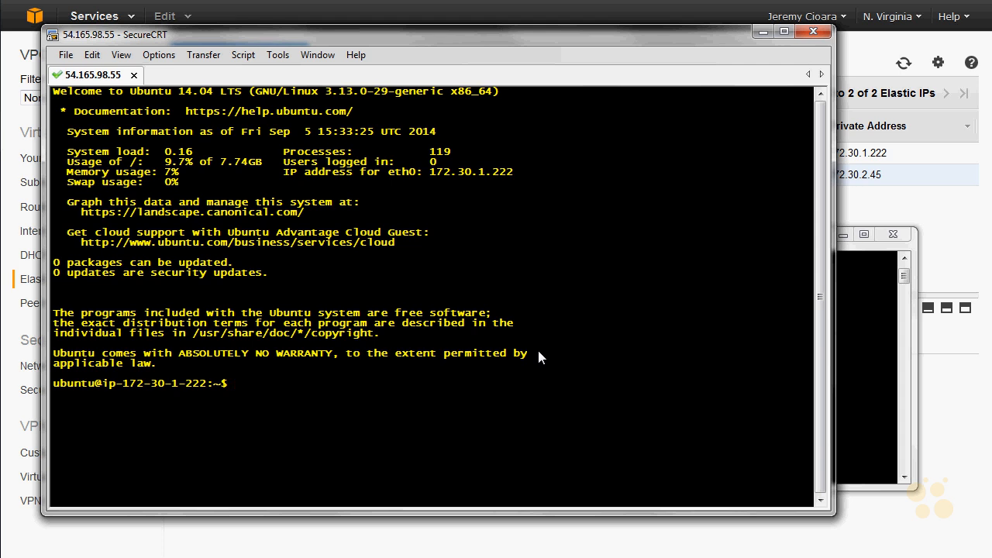
- Run ifconfig on the Ubuntu instance and examine the listed interfaces and the inet address of eth0
type("ifconfig\\")
key("Return")
key("Return")
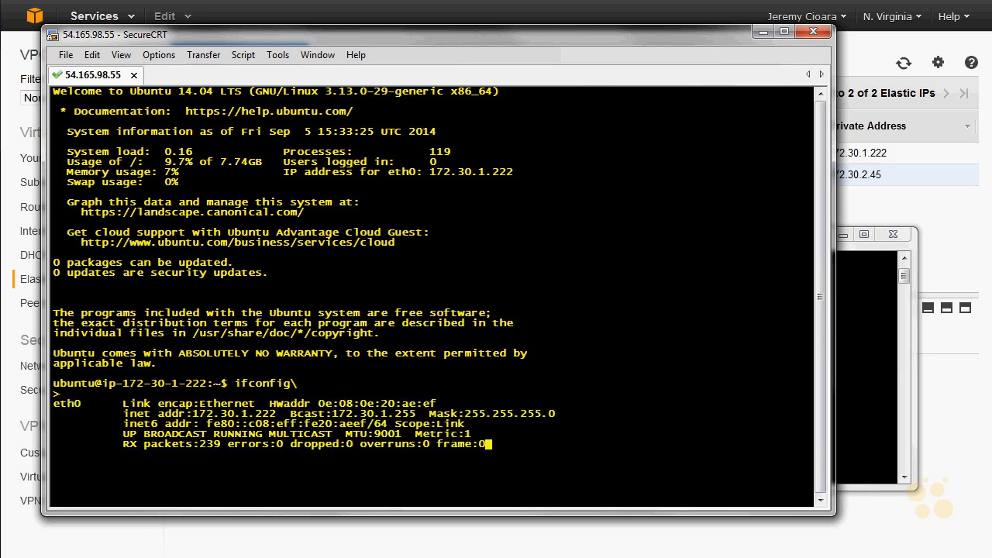
key("Up")
key("Return")
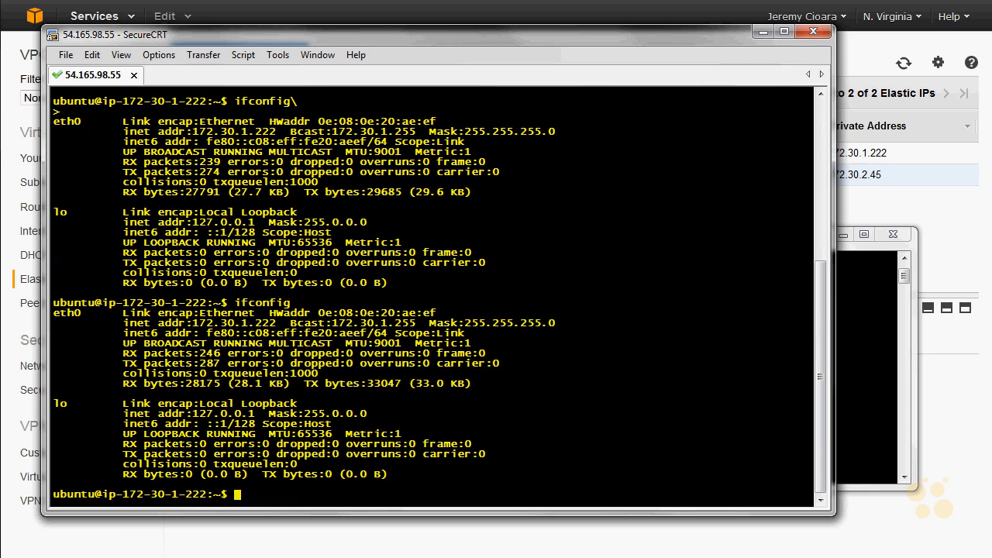
double_click(78, 314)
double_click(59, 404)
left_click_drag(194, 323, 276, 325)
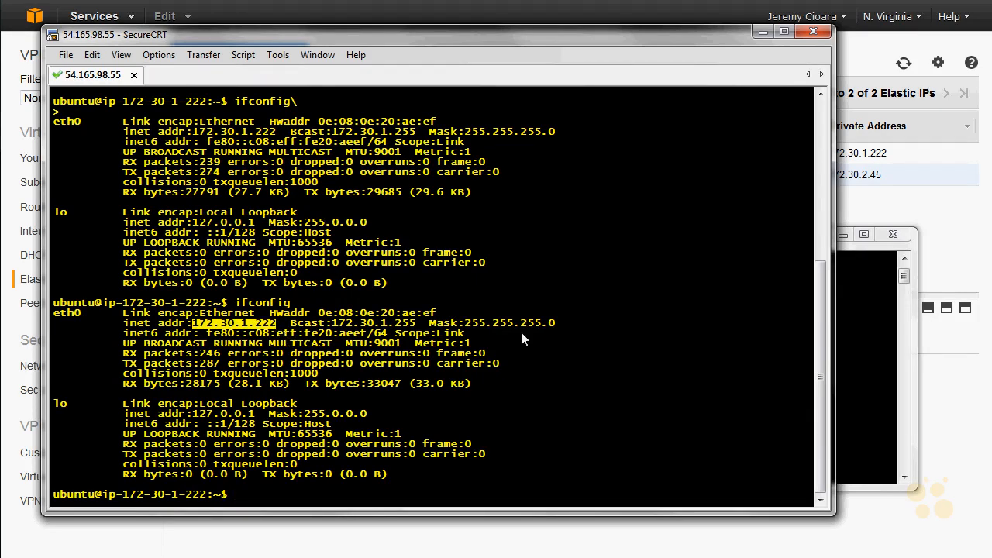
- Switch back to the AWS console and open the EC2 Dashboard
left_click(127, 529)
left_click(35, 18)
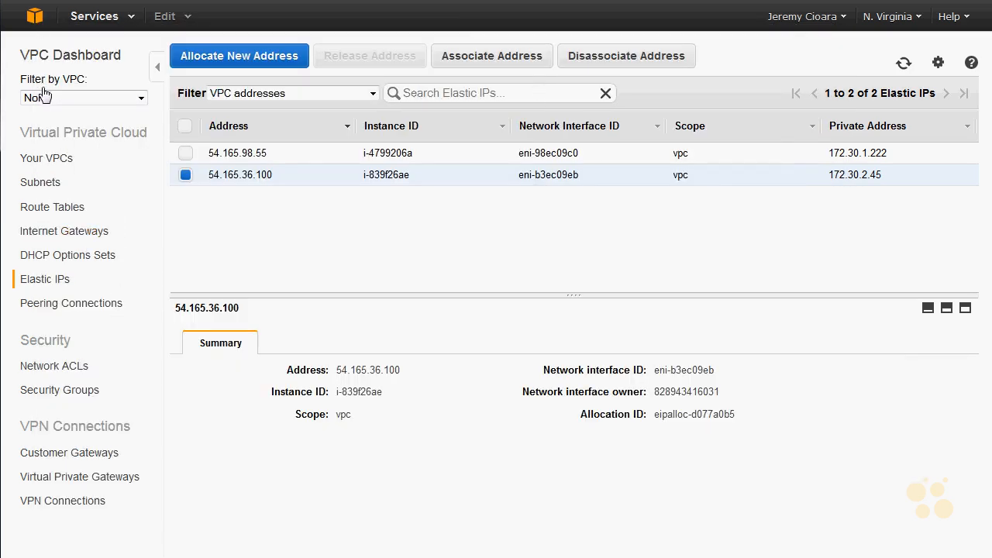
left_click(55, 136)
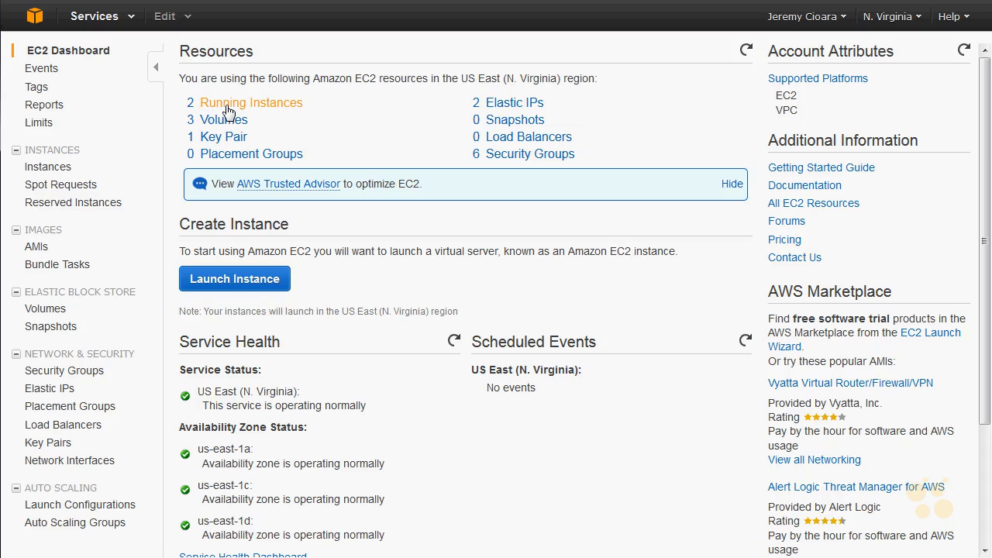
- Open the EC2 instances list and examine the network interfaces of running instance i-4799206a, including eth1
left_click(227, 120)
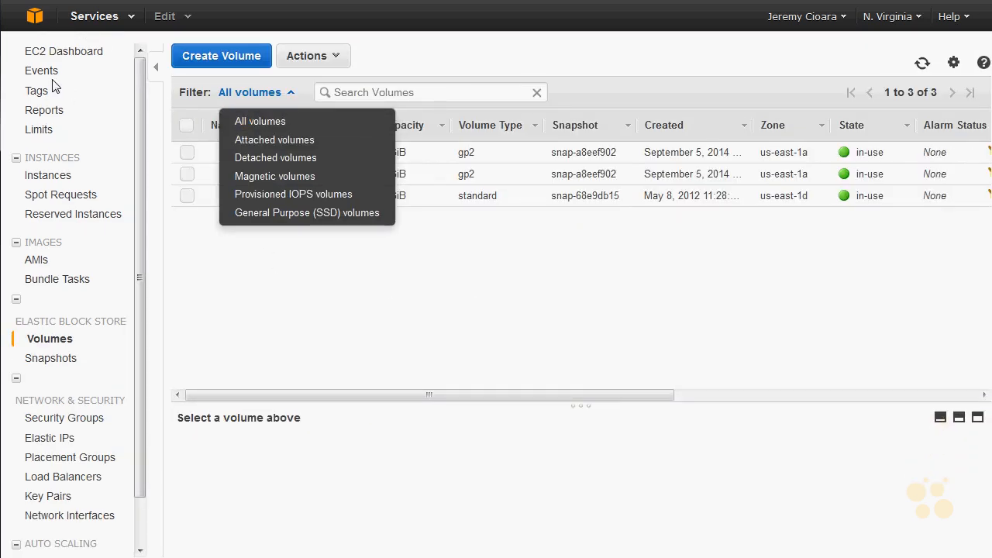
left_click(39, 176)
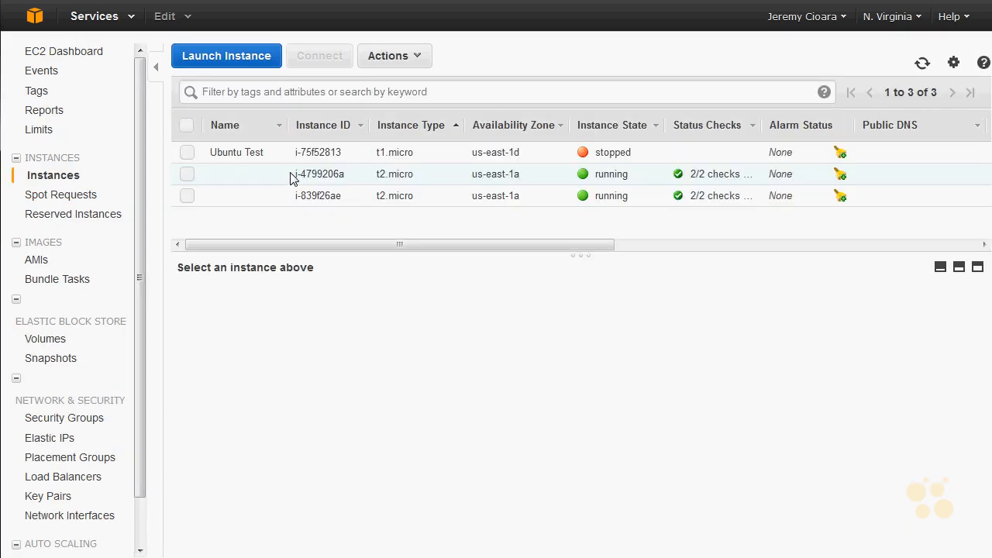
left_click(293, 175)
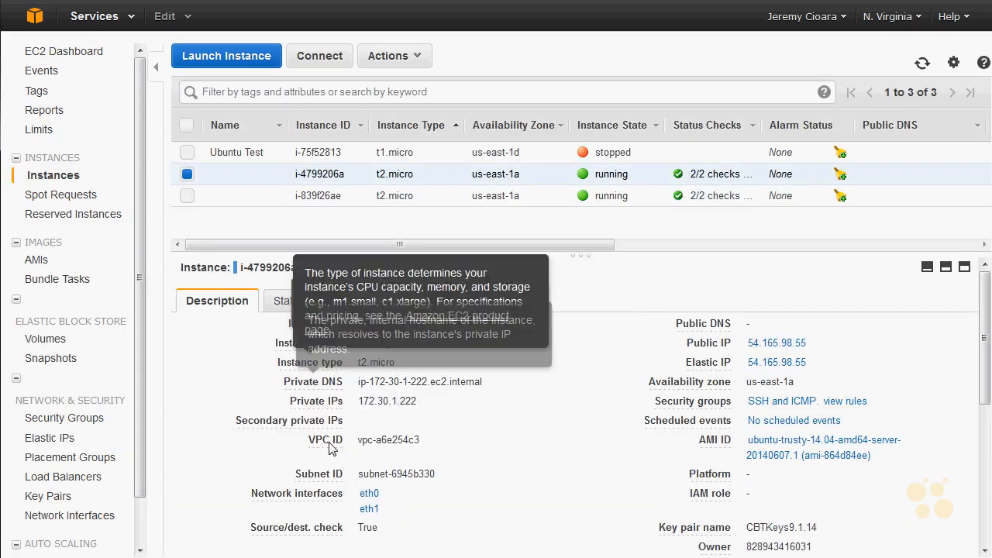
left_click(371, 510)
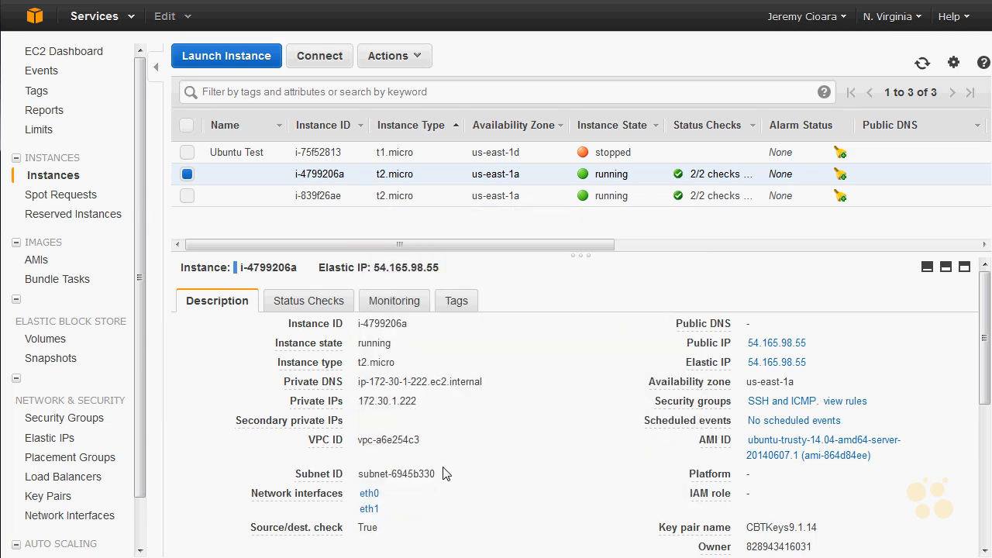
- Switch to the SecureCRT session, display /etc/network/interfaces with cat, and examine its source line
key("alt+Tab")
left_click(636, 325)
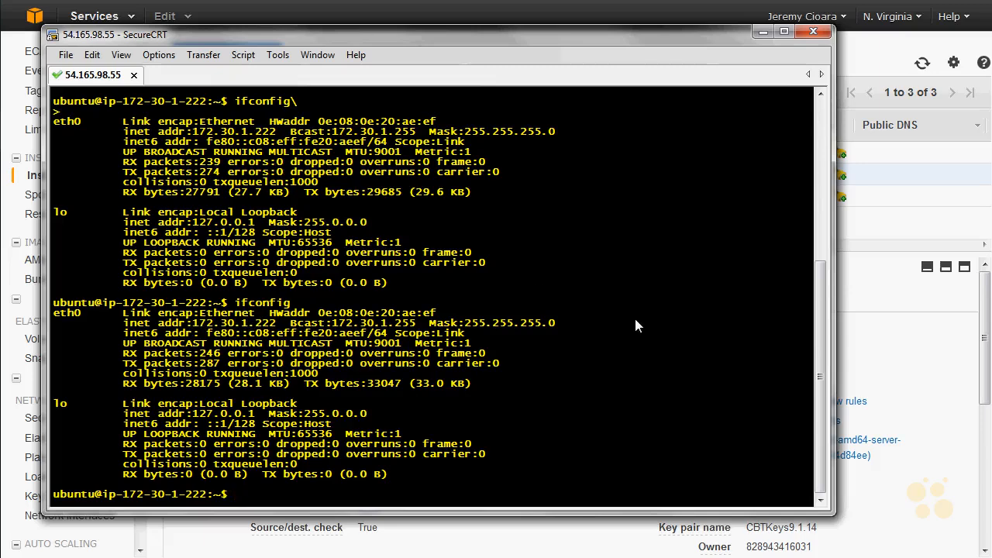
type("cat /")
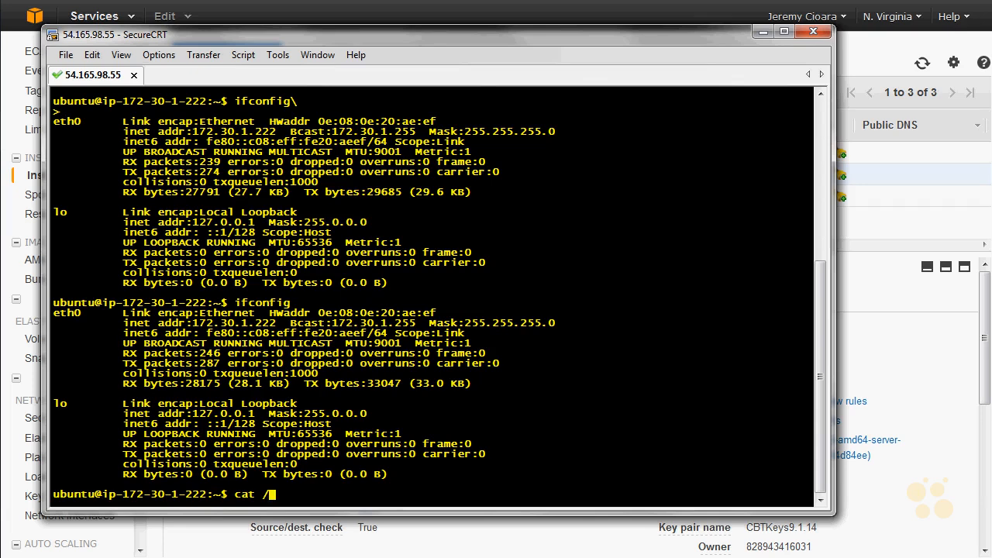
type("etc/network/interfaces")
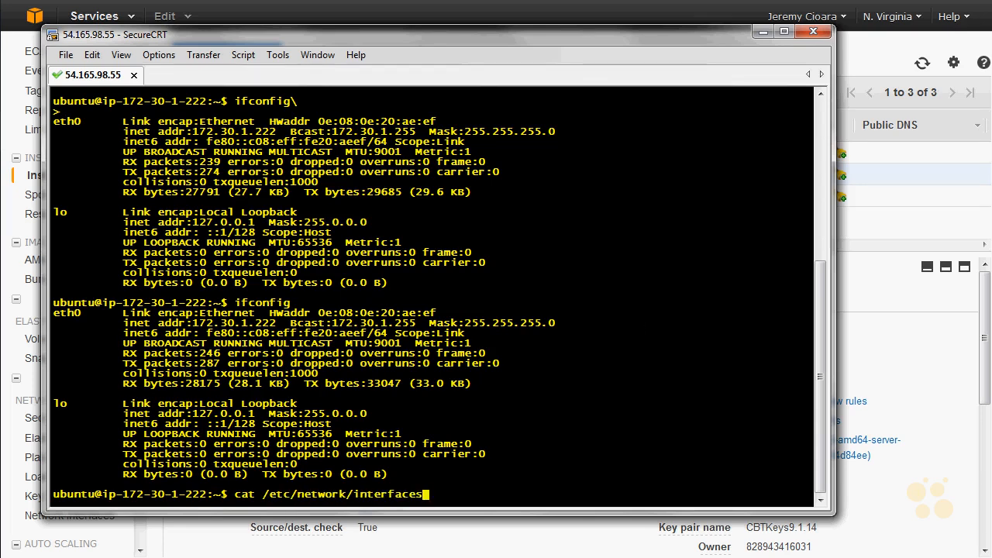
key("Return")
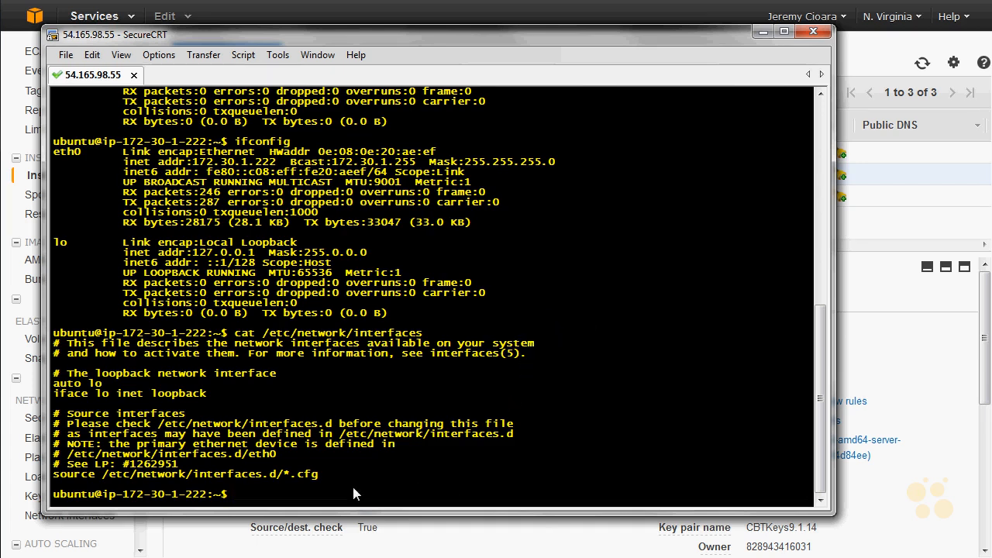
left_click_drag(317, 476, 108, 480)
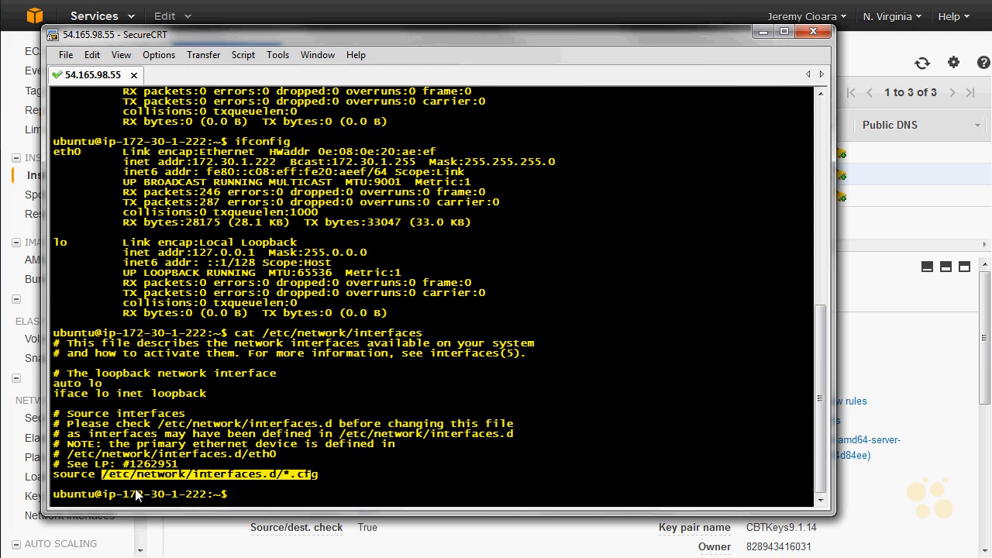
left_click(409, 373)
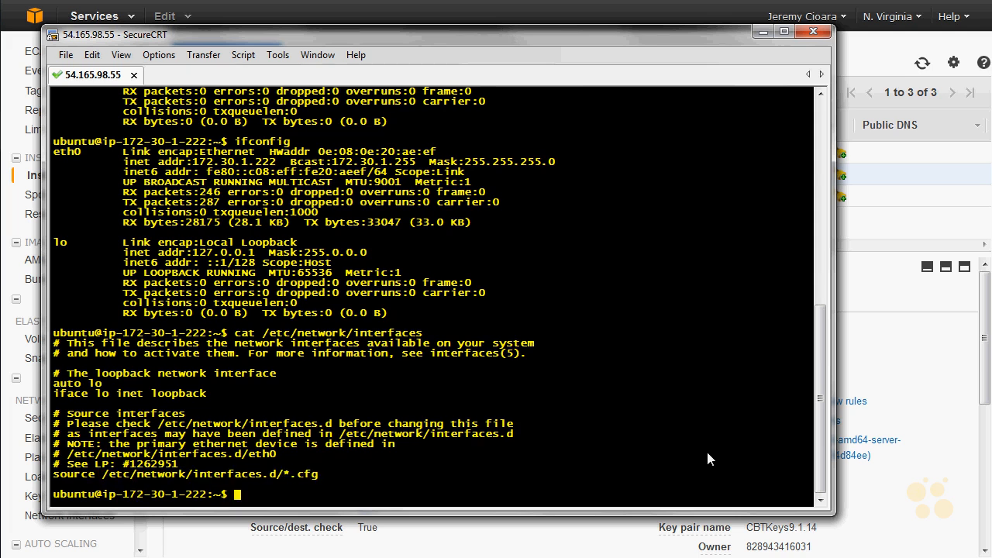
- List the contents of the /etc/network/interfaces.d/ directory
key("Up")
key("Home")
key("Right")
key("Right")
key("Delete")
key("BackSpace")
key("BackSpace")
type("ls")
key("End")
type(".d/")
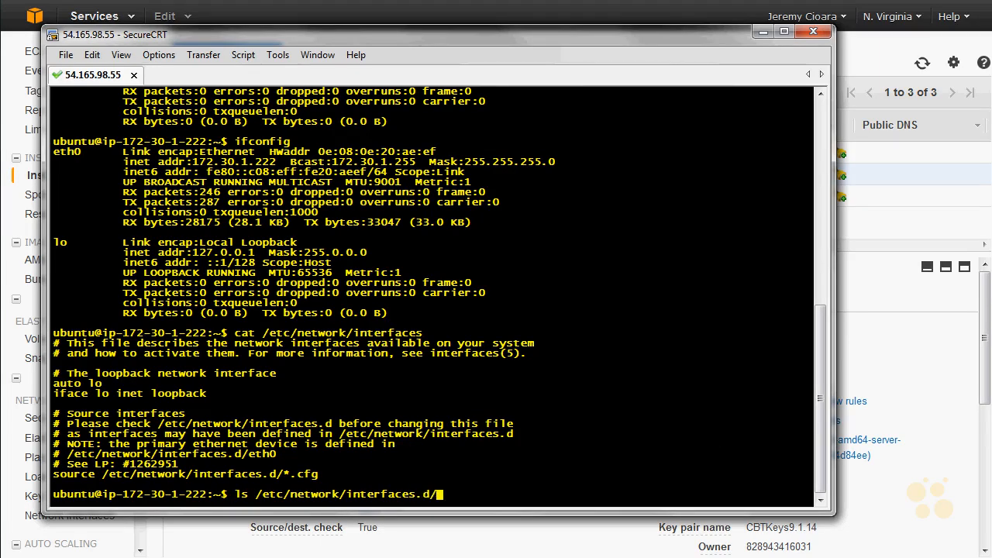
key("Return")
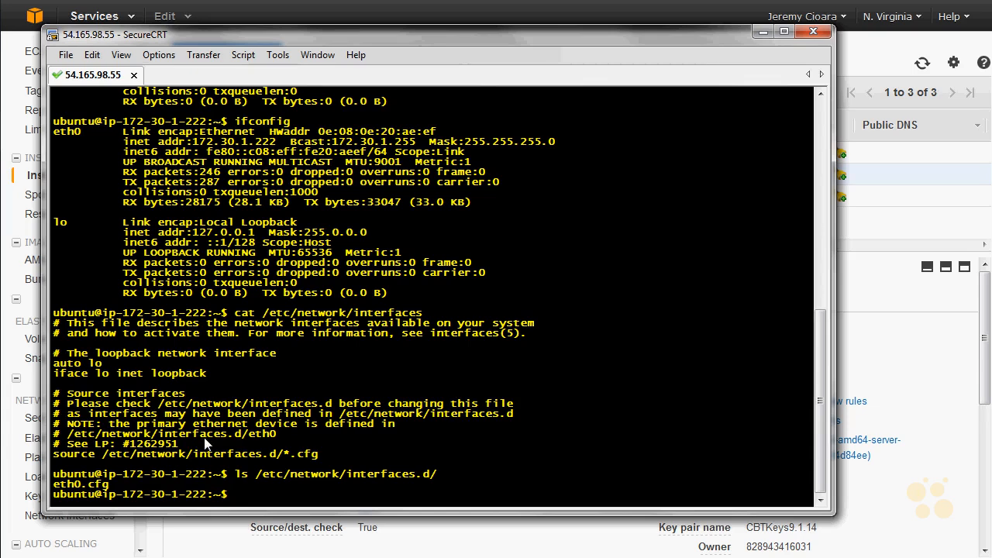
- Display /etc/network/interfaces.d/eth0.cfg with cat and examine how the primary network interface is defined
left_click_drag(89, 489, 53, 487)
key("Up")
type("et")
type("h0.cfg")
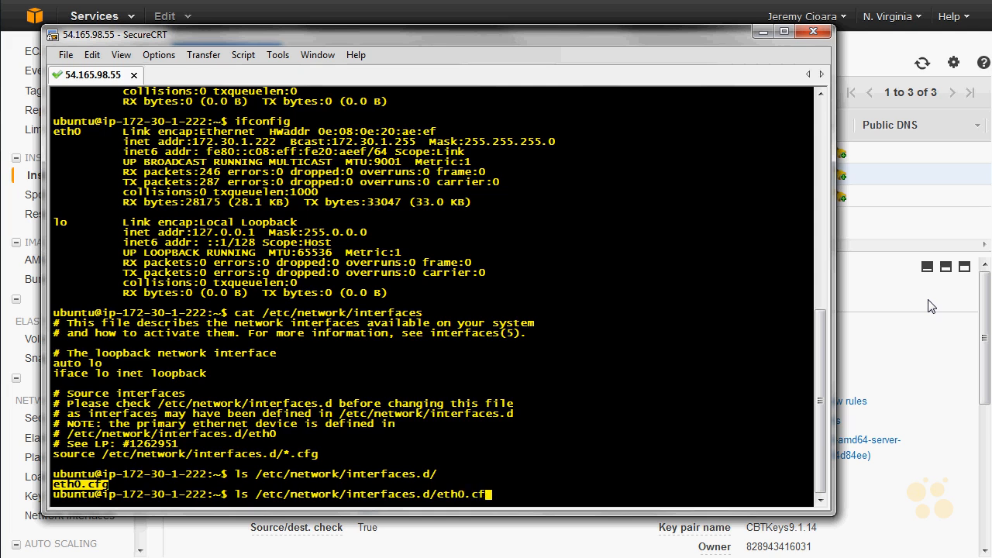
key("Home")
key("Right")
key("Right")
key("BackSpace")
key("BackSpace")
type("cat")
key("Return")
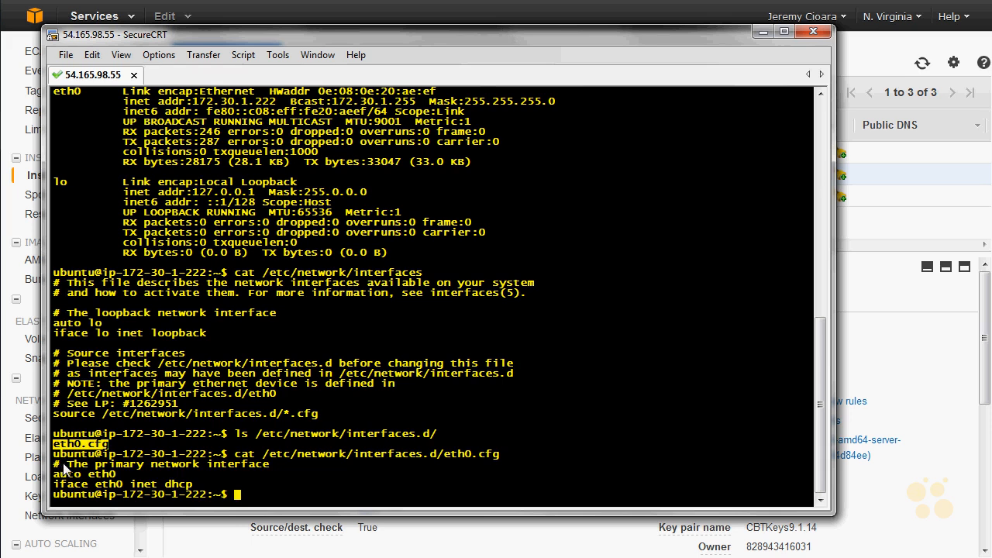
left_click_drag(54, 464, 251, 467)
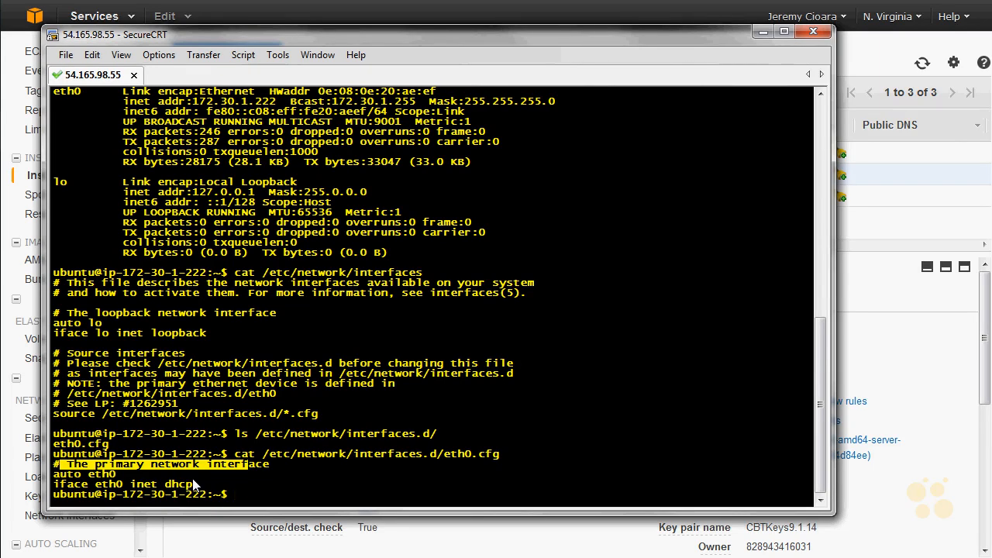
left_click_drag(194, 485, 55, 464)
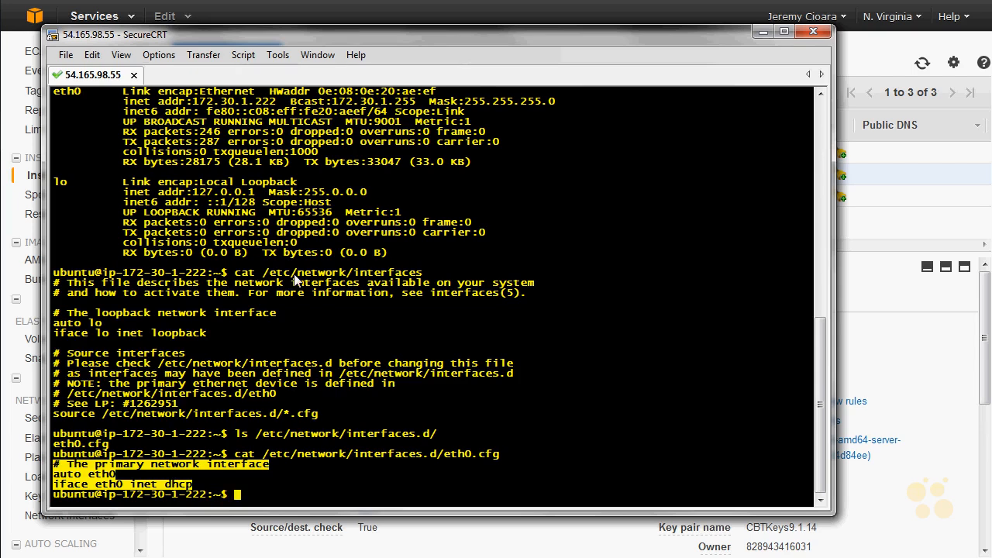
left_click_drag(423, 273, 264, 276)
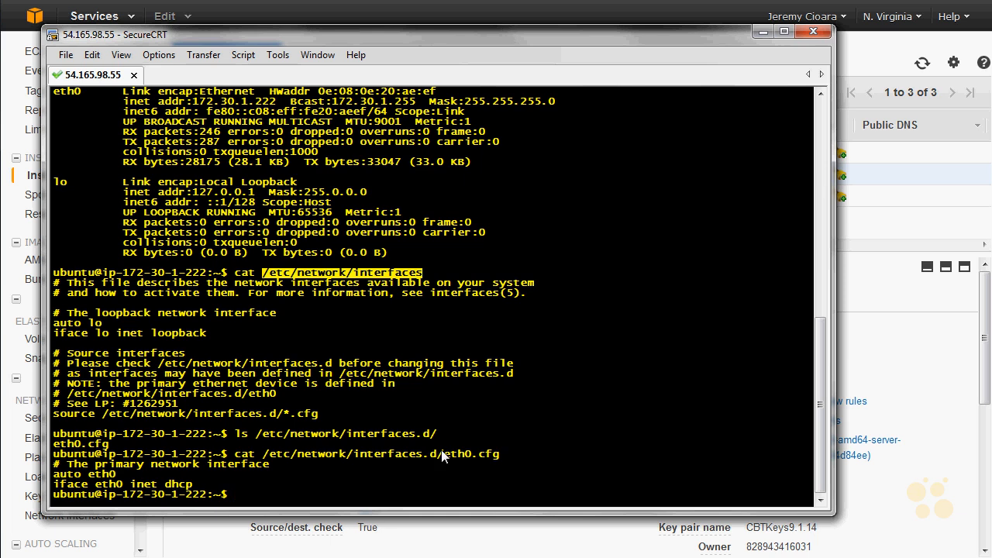
left_click_drag(443, 455, 508, 463)
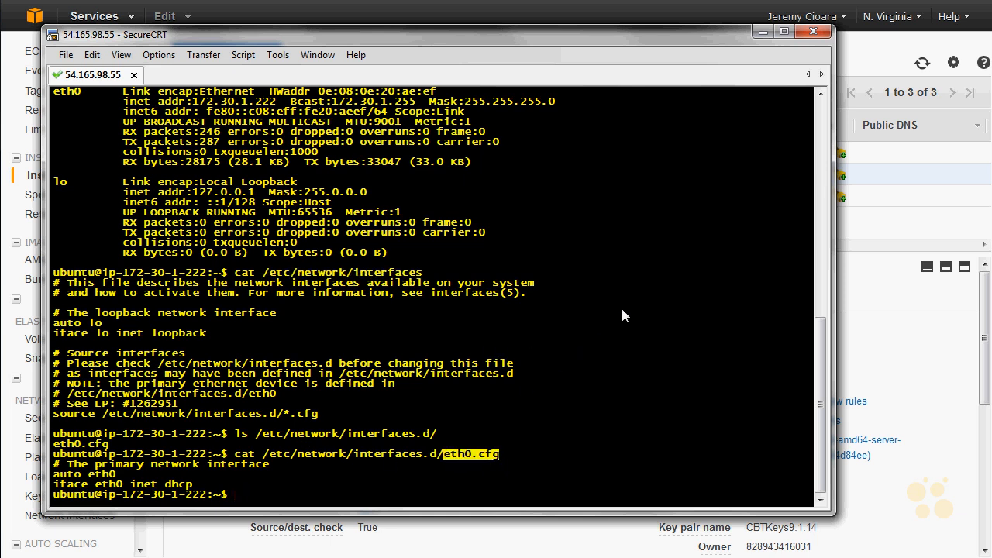
- Try to copy /etc/network/interfaces.d/eth0.cfg to /etc/network/interfaces.d/eth1.cfg with cp
key("Up")
key("Home")
key("Right")
key("Right")
key("Delete")
key("Delete")
key("BackSpace")
type("p")
key("End")
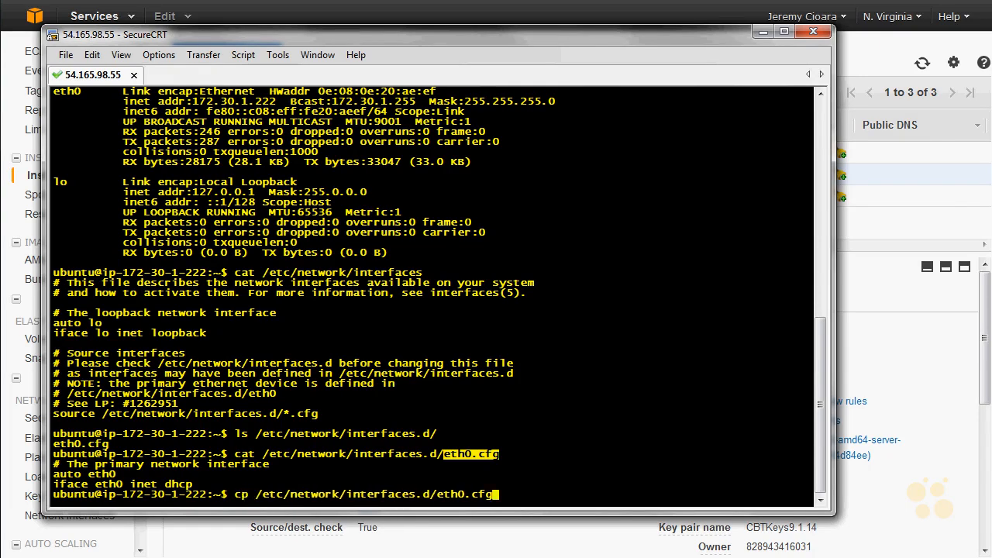
type("/etc/network/interfaces.d/")
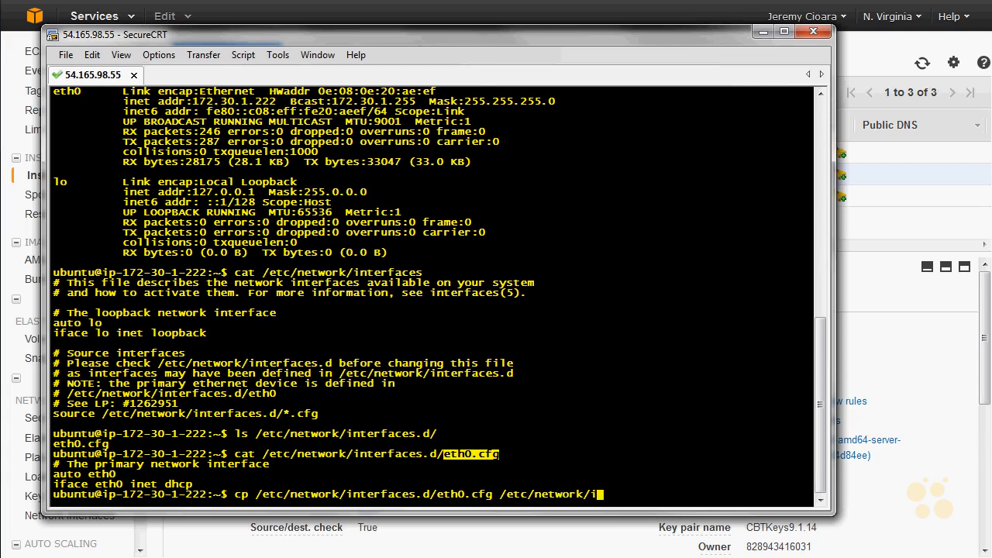
type("eth")
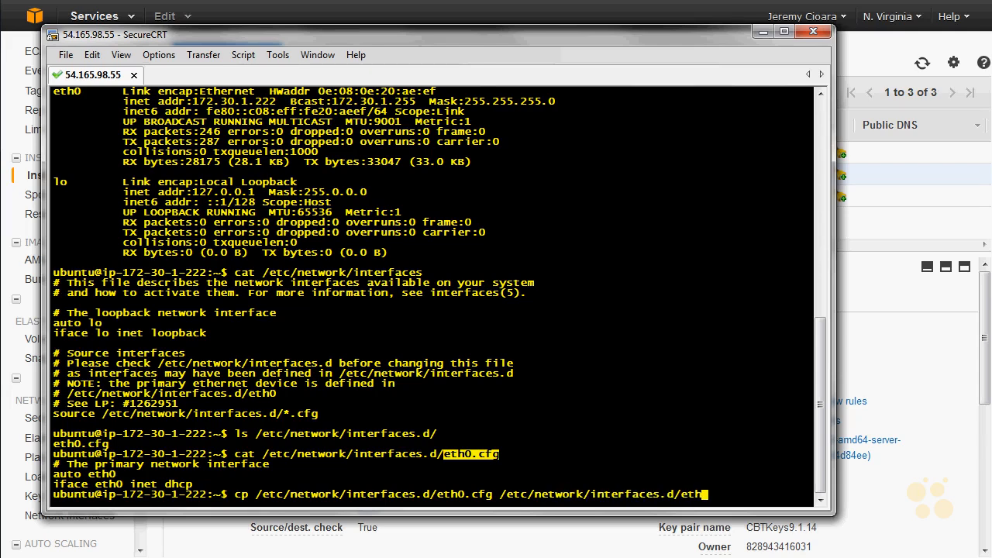
type("1.cfg")
key("Return")
- Rerun the copy of eth0.cfg to eth1.cfg with sudo and check the command's output
key("Up")
key("Home")
type("sud ")
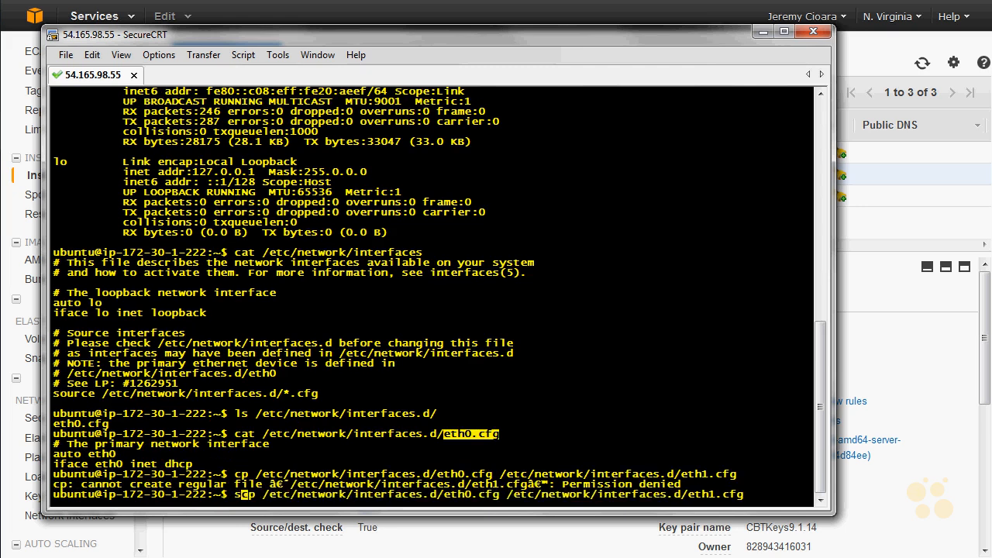
type("o")
key("Return")
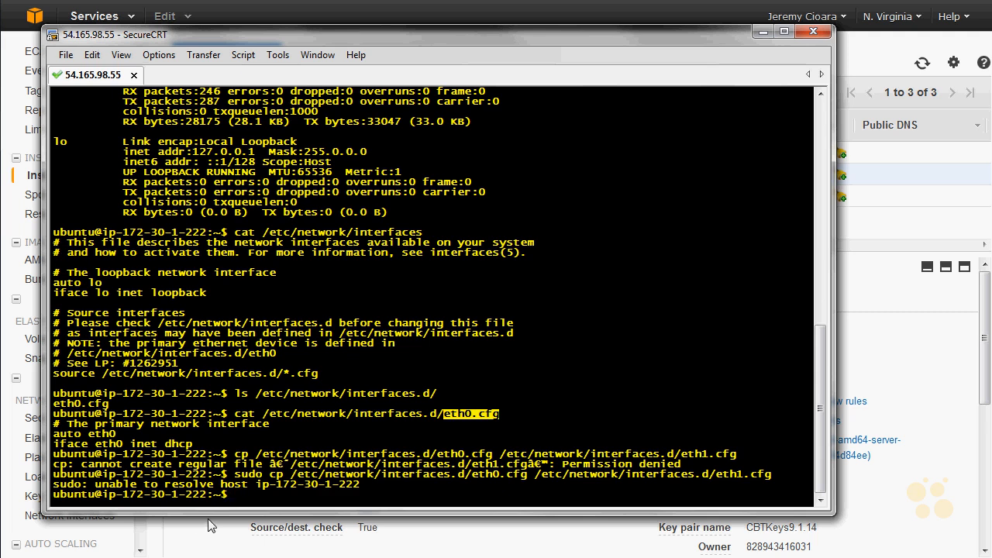
left_click_drag(376, 484, 54, 485)
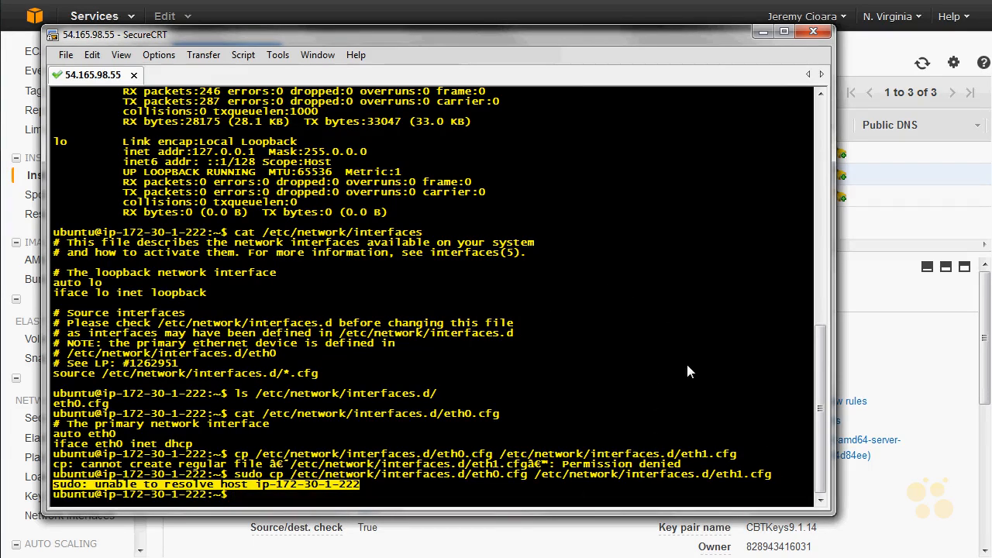
- List /etc/network/interfaces.d/ again to check for the copied eth1.cfg
key("Up")
key("Up")
key("Up")
key("Up")
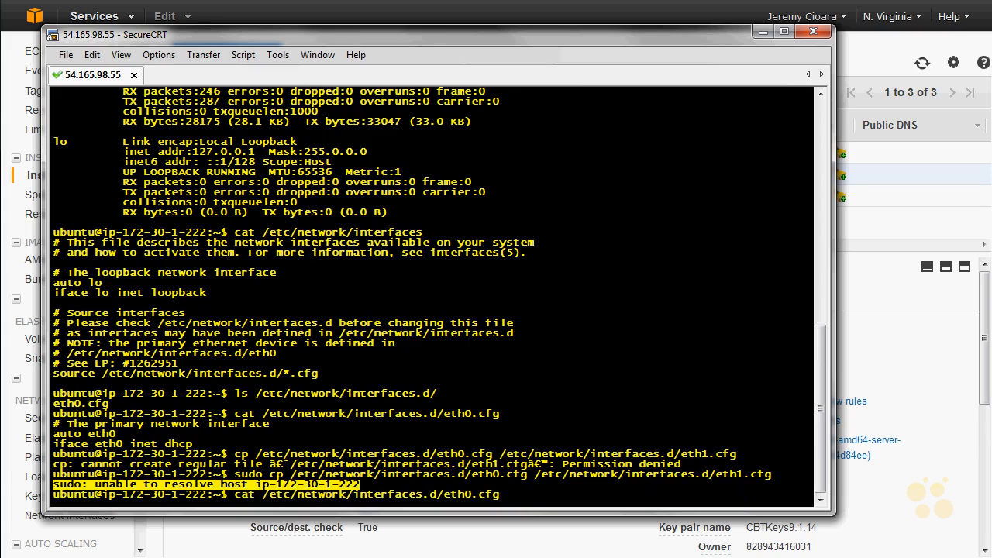
key("Return")
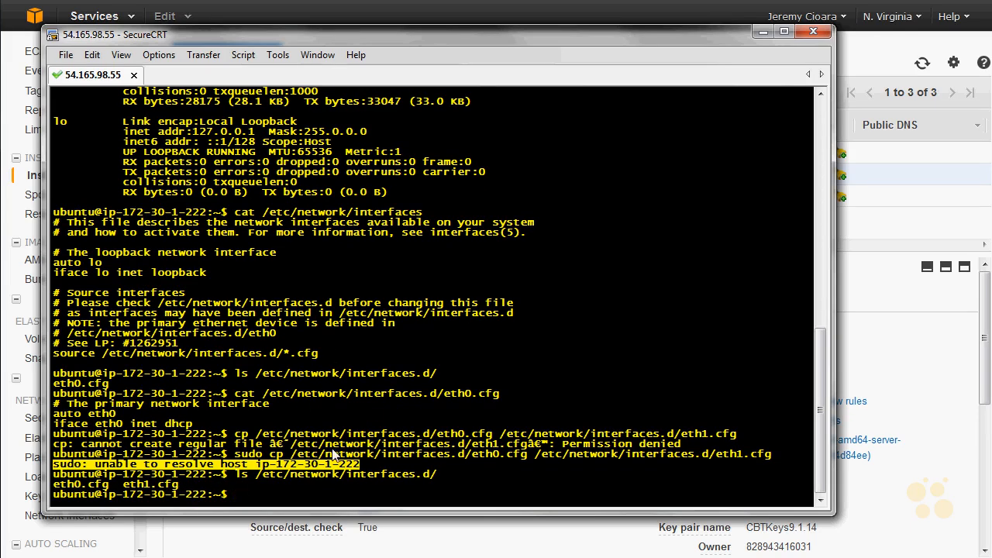
- Open /etc/network/interfaces.d/eth1.cfg in the pico editor without sudo
key("Up")
key("Home")
key("Delete")
key("Delete")
type("pico ")
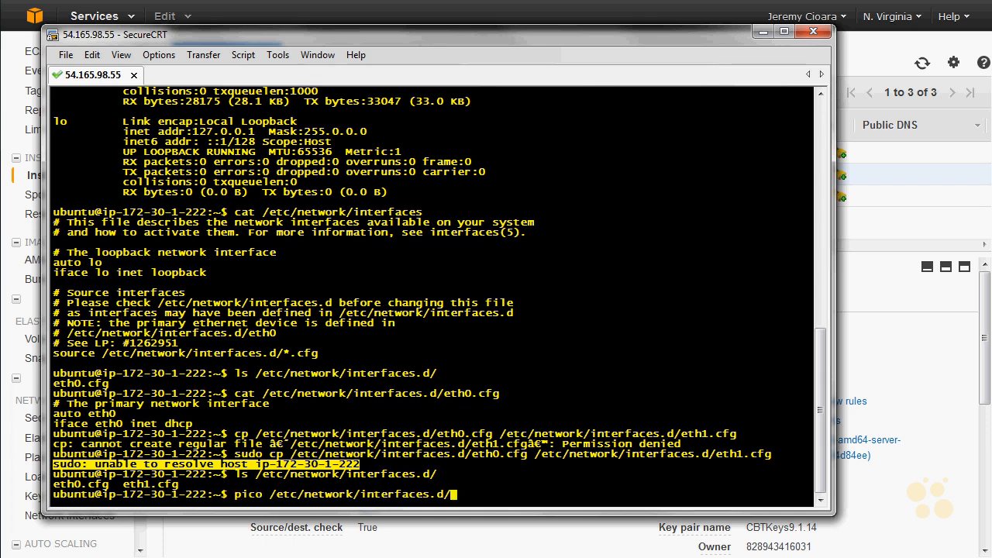
type("eth1.cfg")
key("Return")
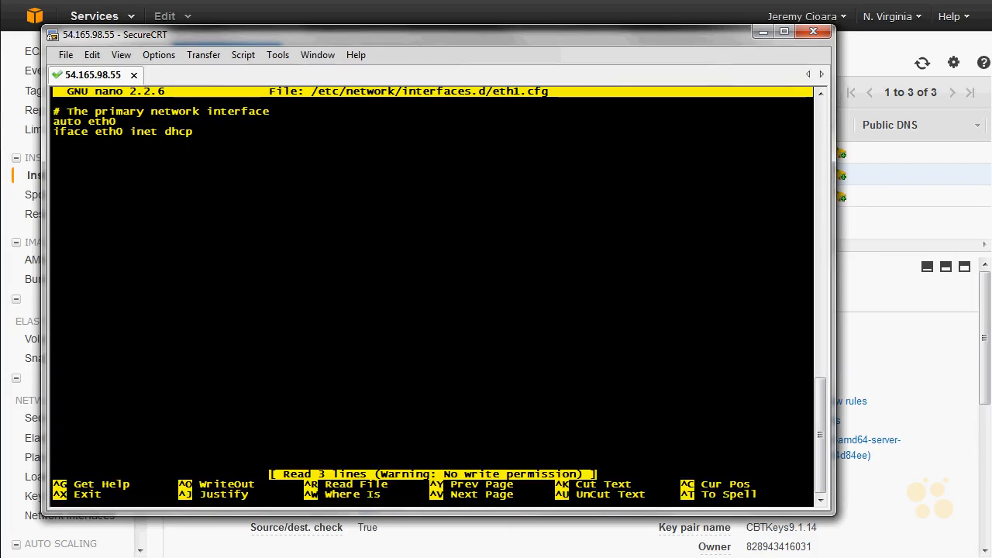
- Change the comment line in eth1.cfg to "# The secondary interface"
key("Right")
key("Right")
key("Right")
key("Right")
key("Right")
key("Right")
key("Right")
key("Right")
key("Right")
key("Right")
key("Right")
key("Right")
key("Right")
key("Right")
key("Right")
key("Right")
key("Right")
key("Right")
key("Left")
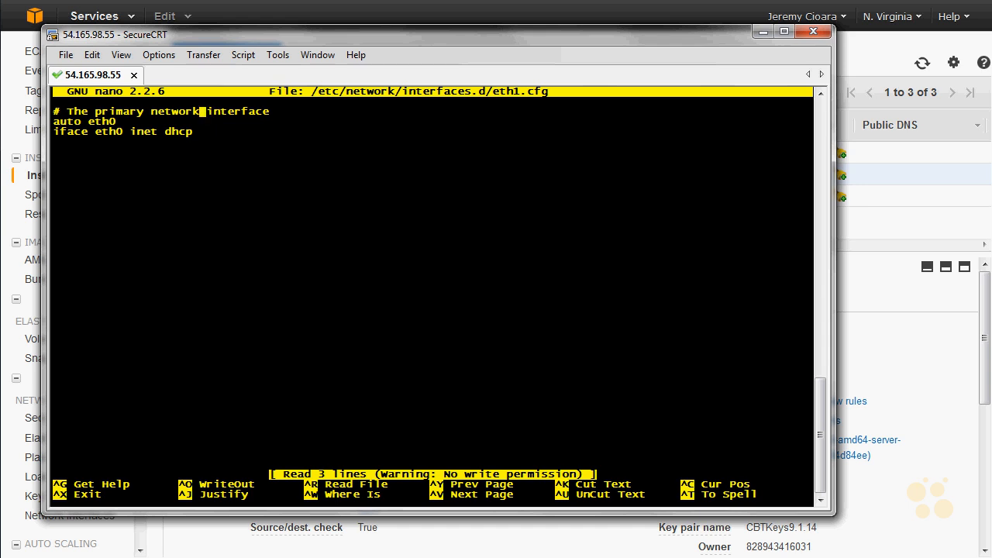
key("BackSpace")
key("BackSpace")
key("BackSpace")
key("BackSpace")
key("BackSpace")
key("BackSpace")
key("BackSpace")
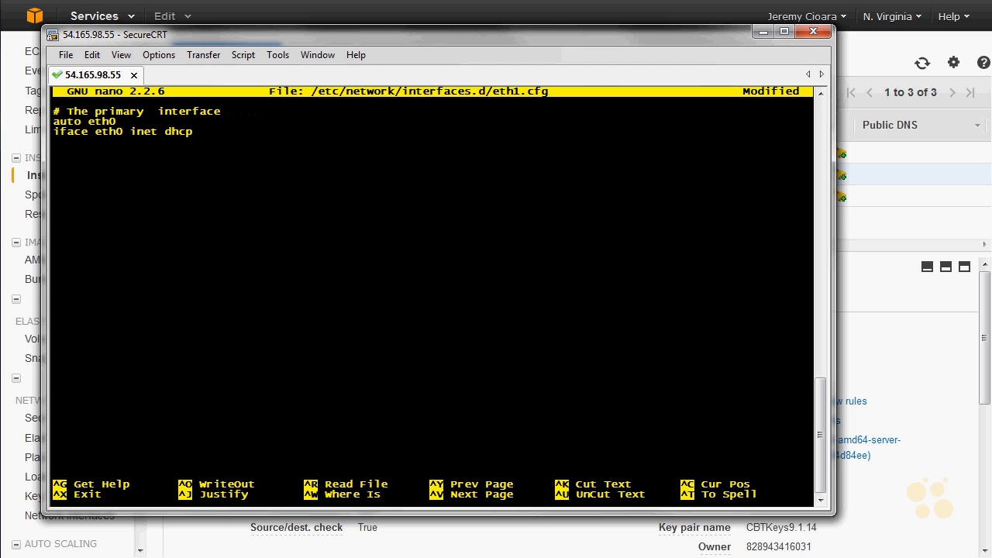
type("si")
key("BackSpace")
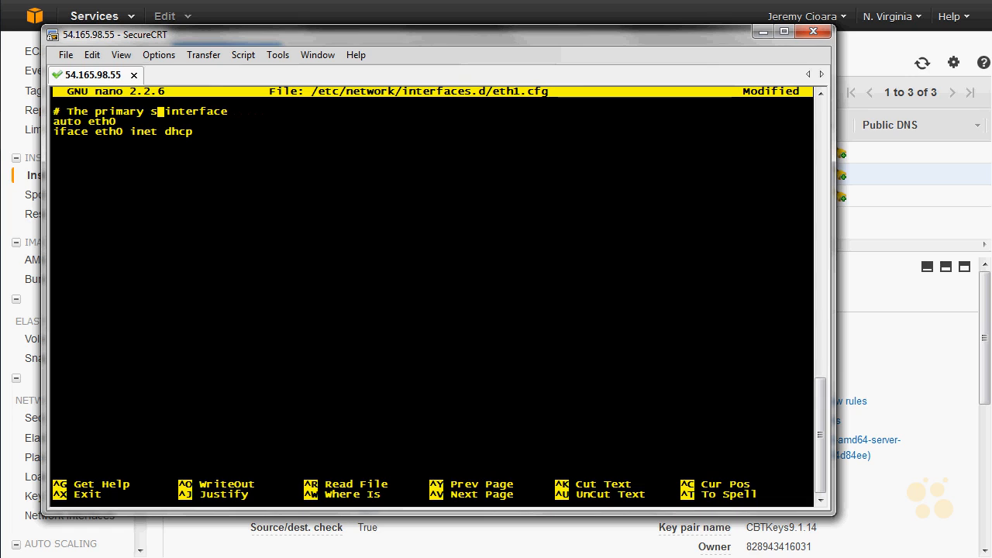
key("BackSpace")
key("BackSpace")
key("BackSpace")
key("BackSpace")
key("BackSpace")
key("BackSpace")
key("BackSpace")
key("BackSpace")
key("BackSpace")
type("secondary")
- Set the interface name to eth1 in both the auto and iface lines of the file
key("BackSpace")
type("1")
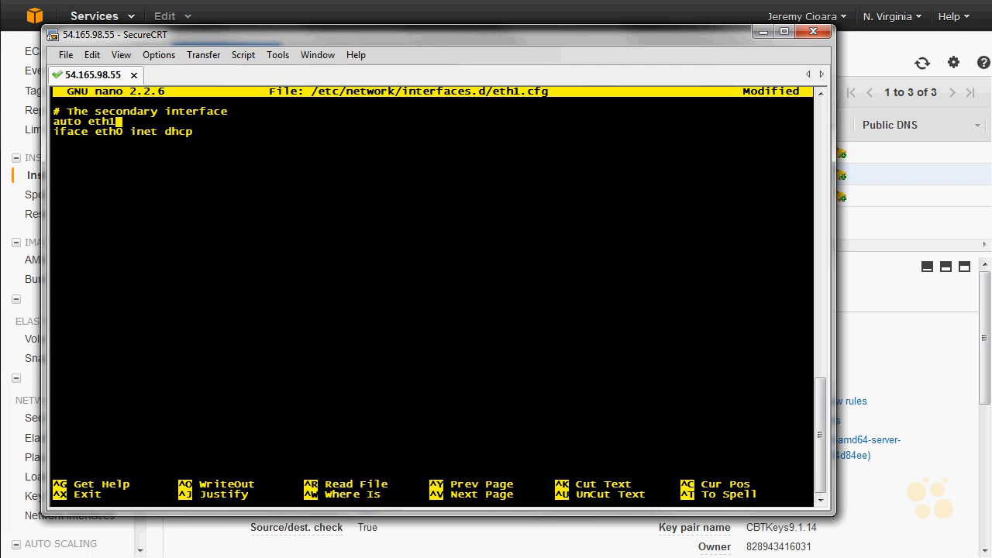
key("Down")
key("Right")
key("Right")
key("Left")
- Try to save the edited eth1.cfg, and exit the editor discarding the changes
key("ctrl+x")
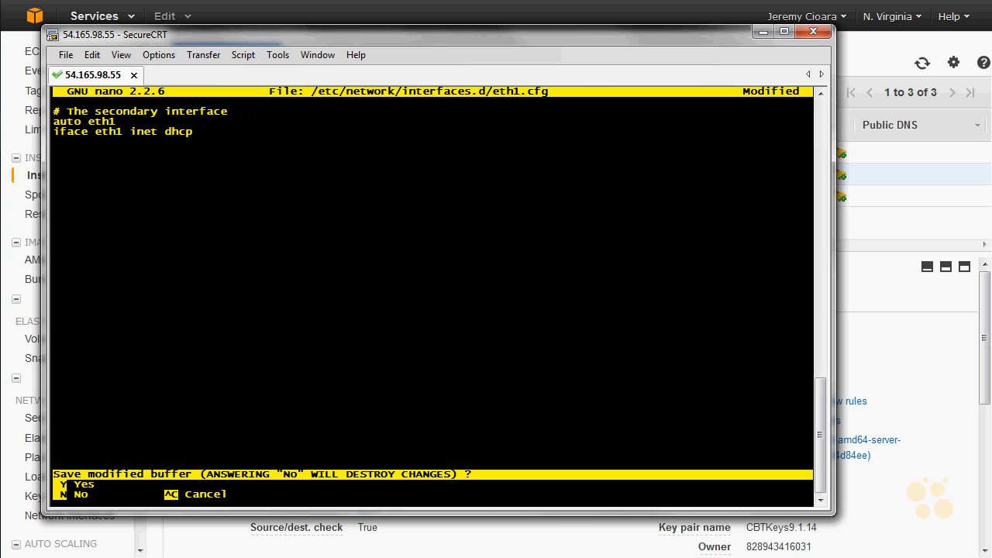
key("y")
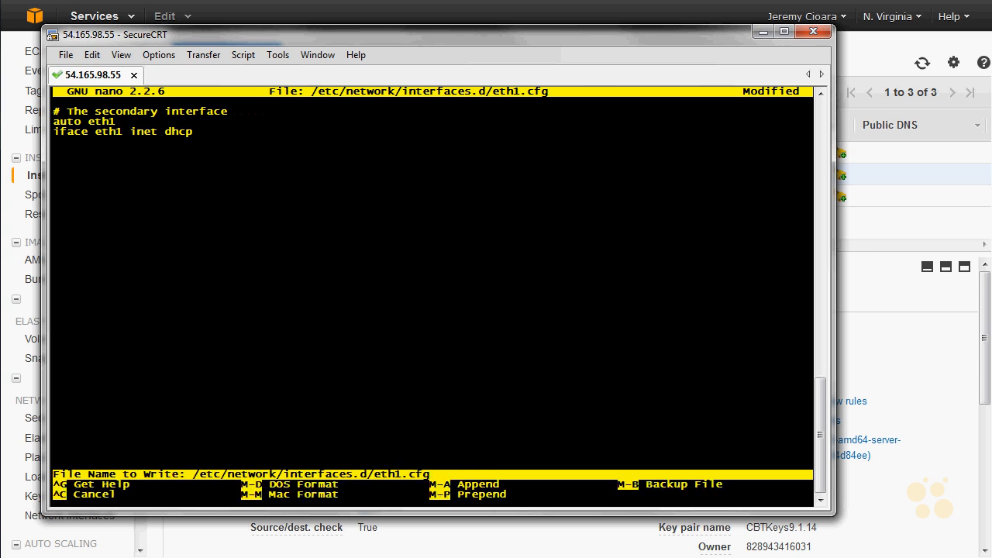
key("Return")
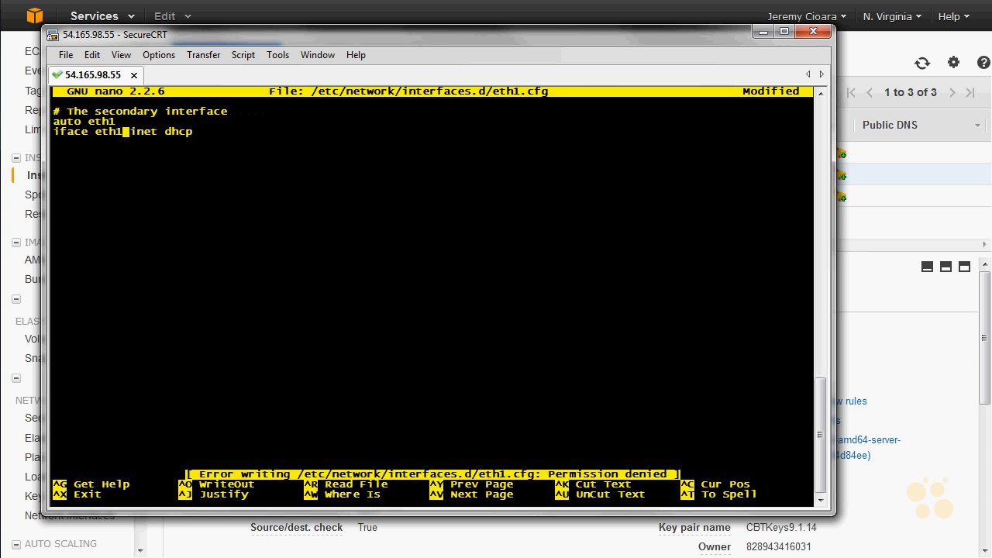
key("ctrl+x")
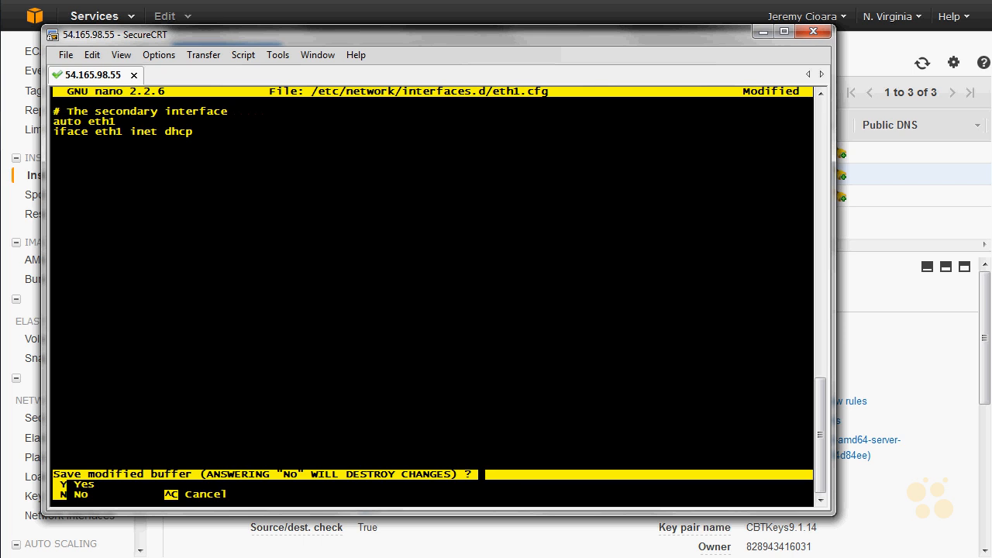
key("n")
- Reopen eth1.cfg in pico with sudo, change the comment to "# The secondary network interface", and set eth1 in the auto and iface lines
key("Up")
type("sudo")
key("Return")
key("Right")
key("Right")
key("Right")
key("Right")
key("Right")
key("Right")
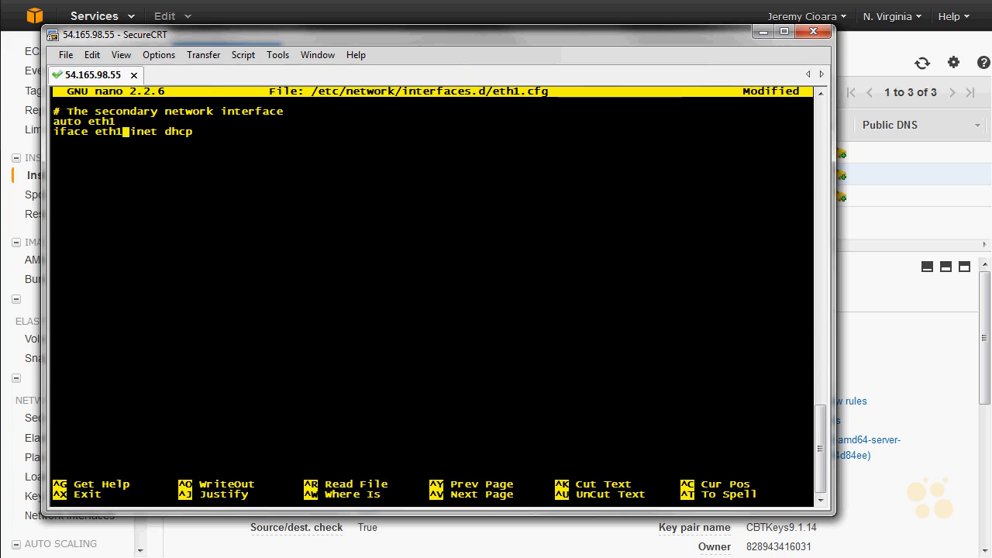
- Save the changes to /etc/network/interfaces.d/eth1.cfg and exit the editor
key("ctrl+x")
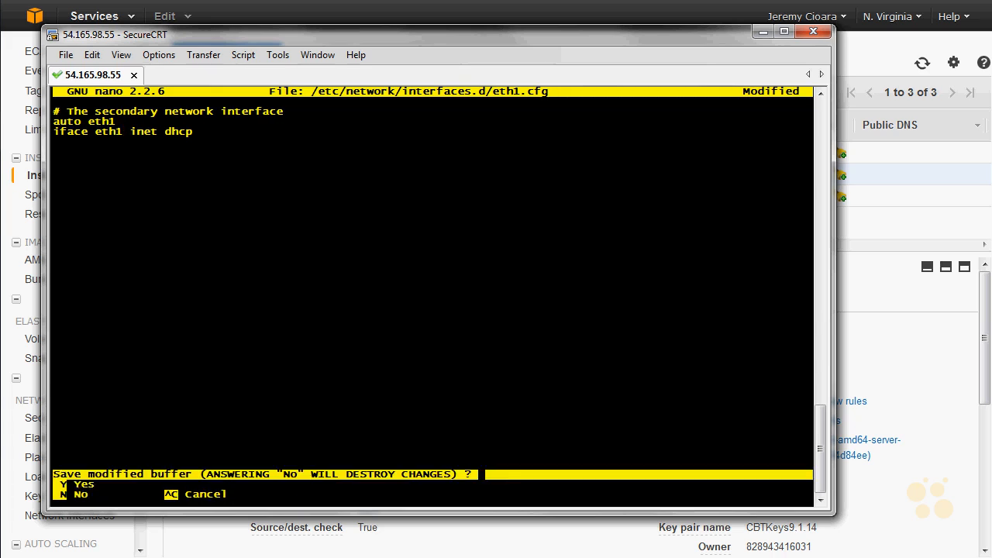
key("y")
key("Return")
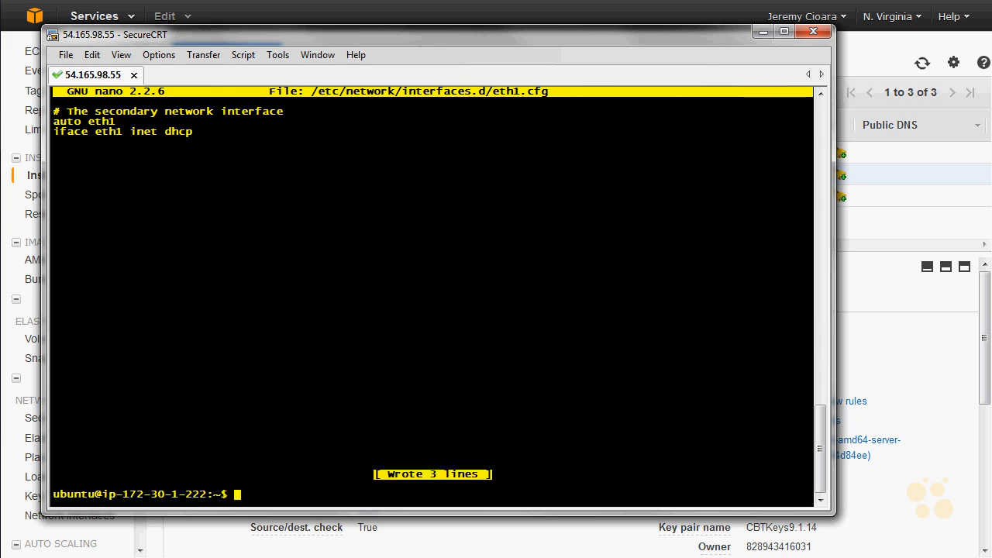
- List the files in /etc/network/interfaces.d/ once more
key("Up")
key("Up")
key("Up")
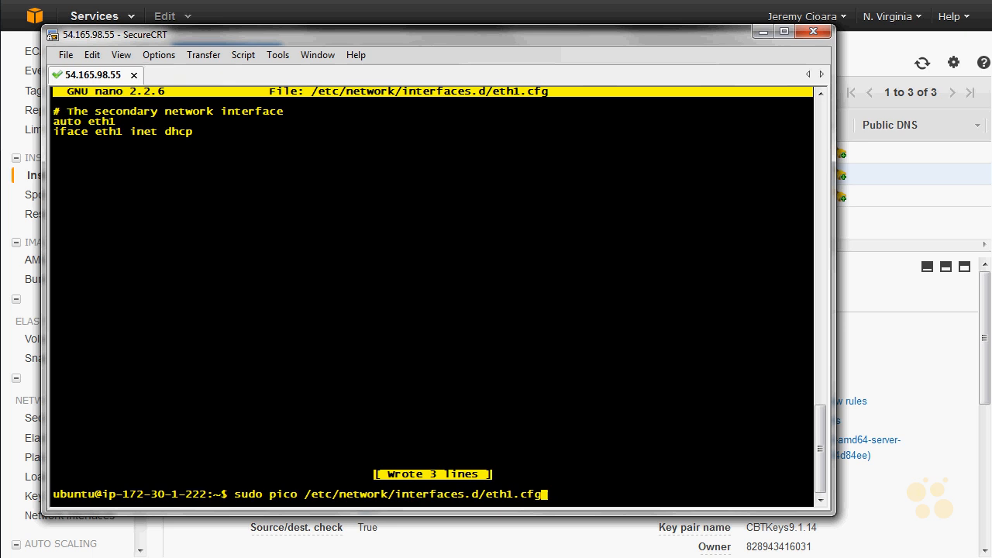
key("Return")
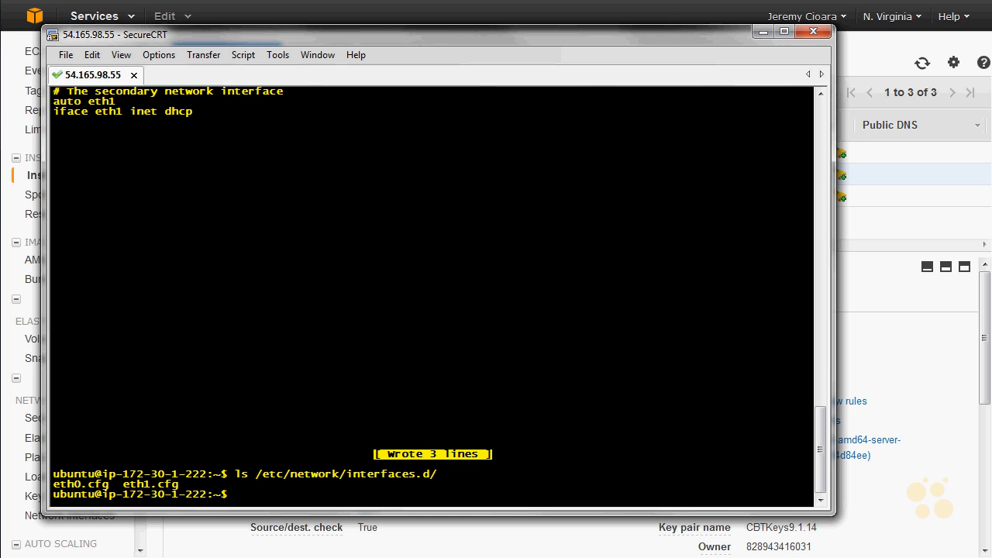
- Bring up the secondary interface with sudo ifup eth1
type("sudo ifup eth1")
key("Return")
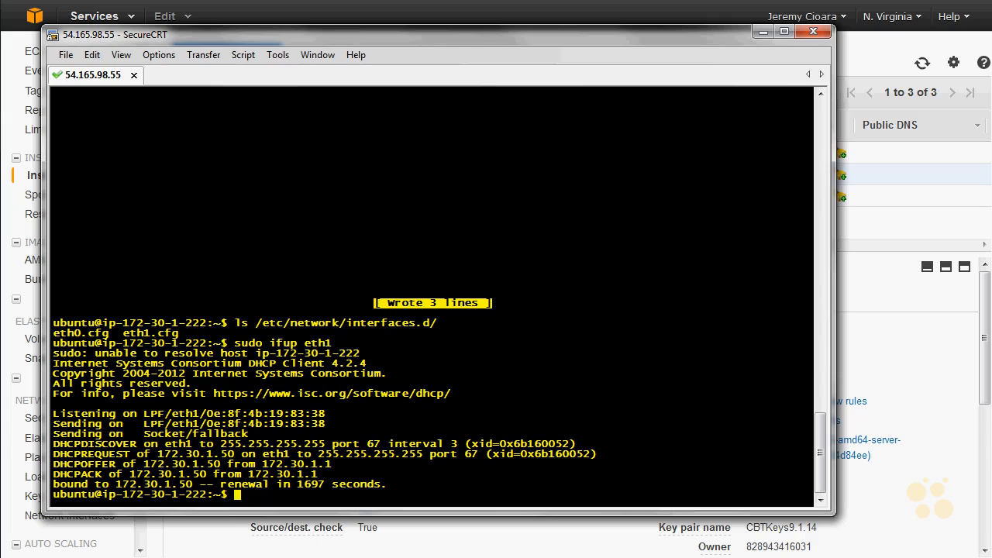
- Run ifconfig and check the IP addresses assigned to eth0 and eth1
key("Up")
key("Up")
key("Down")
key("Down")
type("ifconfig")
key("Return")
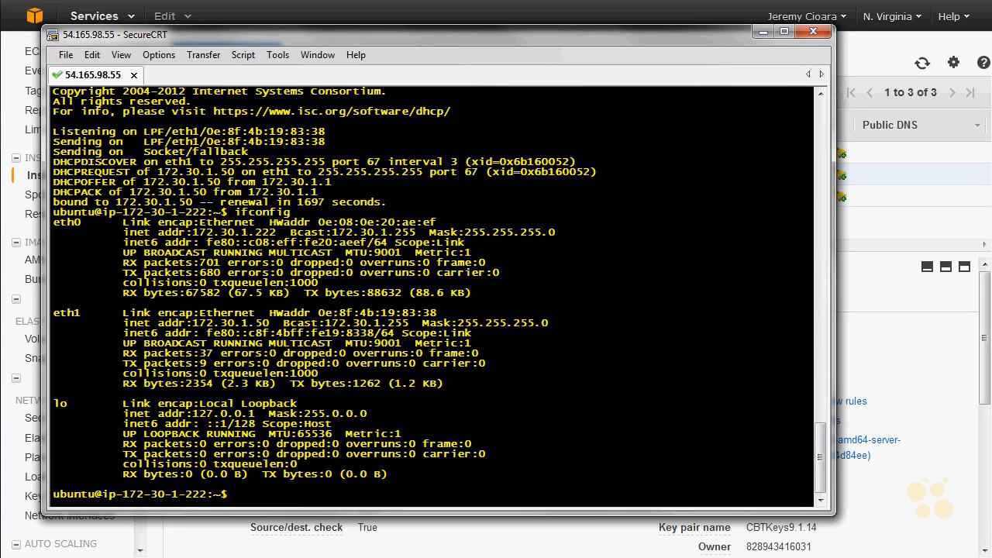
left_click_drag(275, 235, 187, 234)
left_click_drag(276, 324, 194, 325)
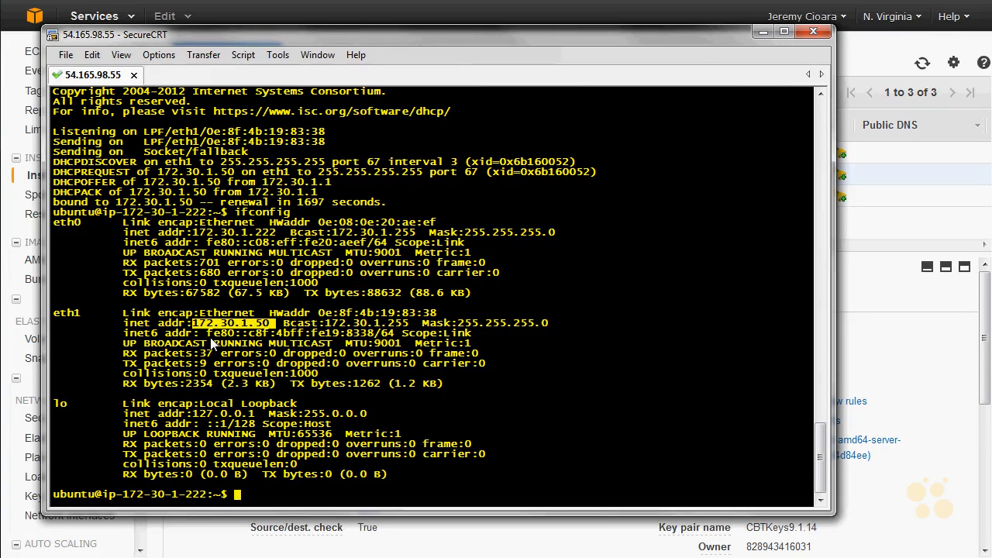
- Display the kernel routing table with route -v and examine the default route's gateway and interface
type("route -v")
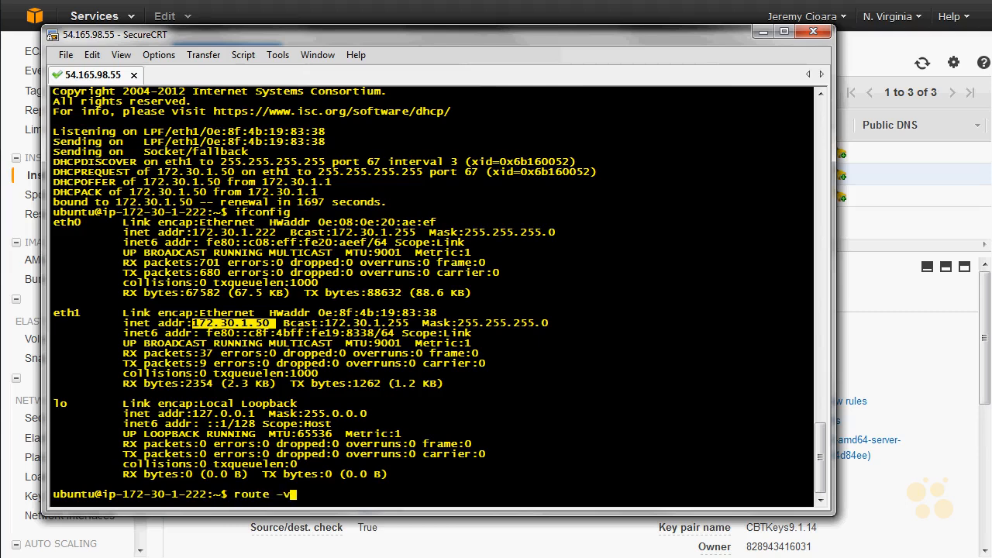
key("Return")
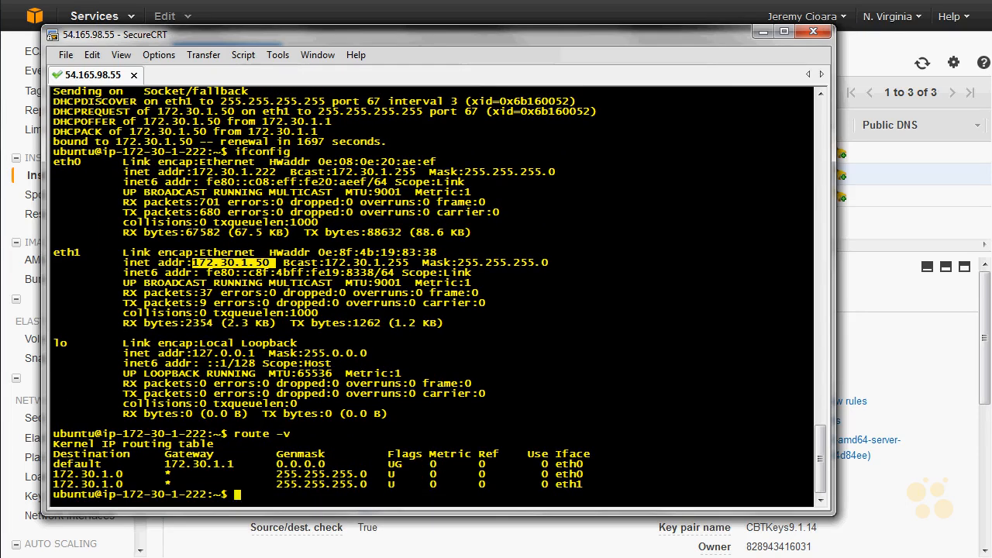
double_click(65, 458)
left_click(72, 466)
double_click(75, 464)
left_click_drag(152, 464, 243, 463)
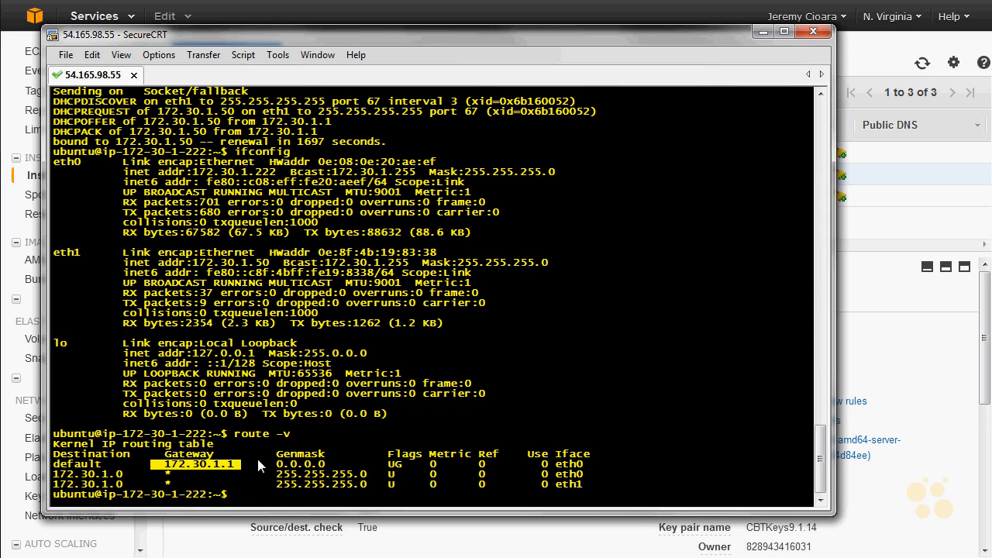
double_click(571, 464)
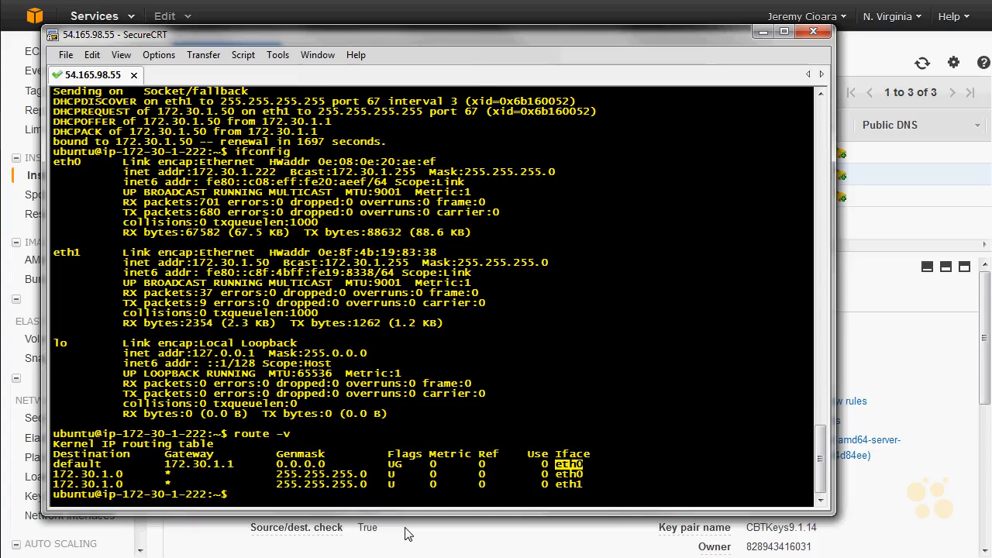
- Add a default route via 172.30.1.50 on device eth1 to routing table 2 using sudo ip route, and review the command's parameters
type("sudo ip route add default")
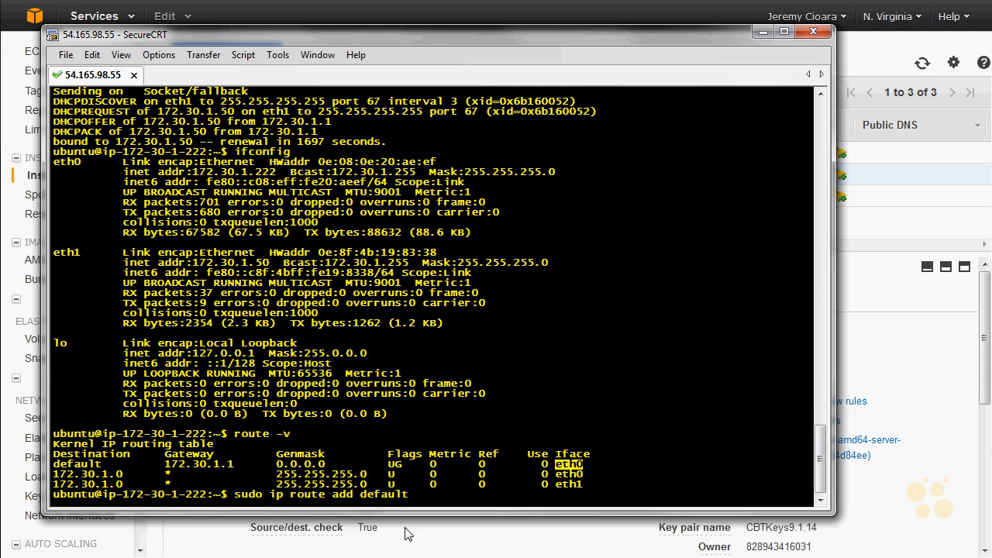
type(" via 172.30.1.50 dev eth1 tab 2")
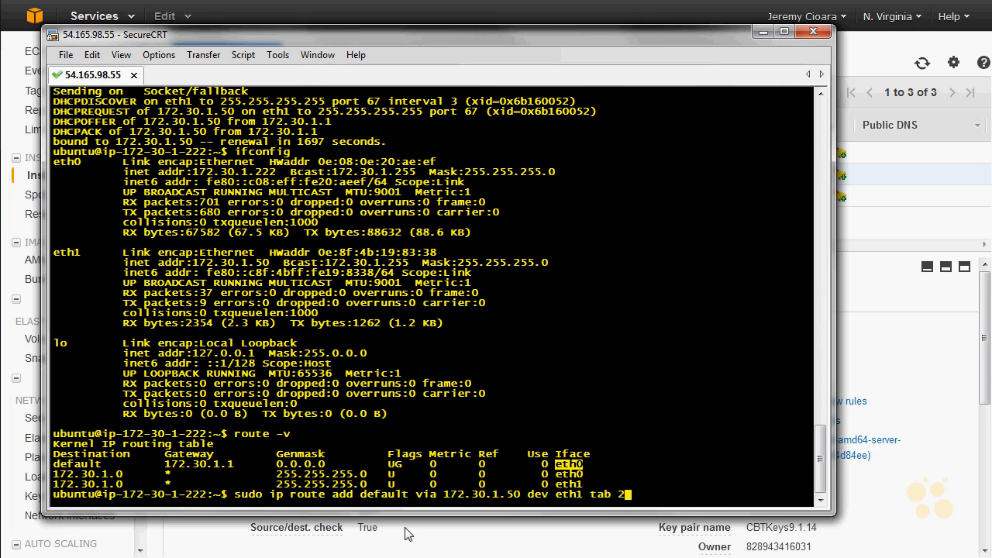
key("Return")
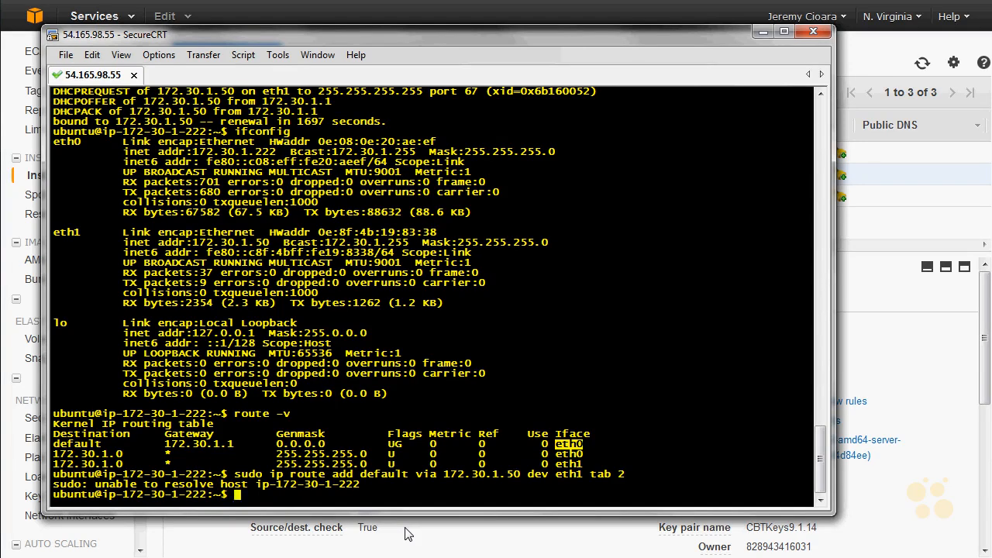
double_click(385, 476)
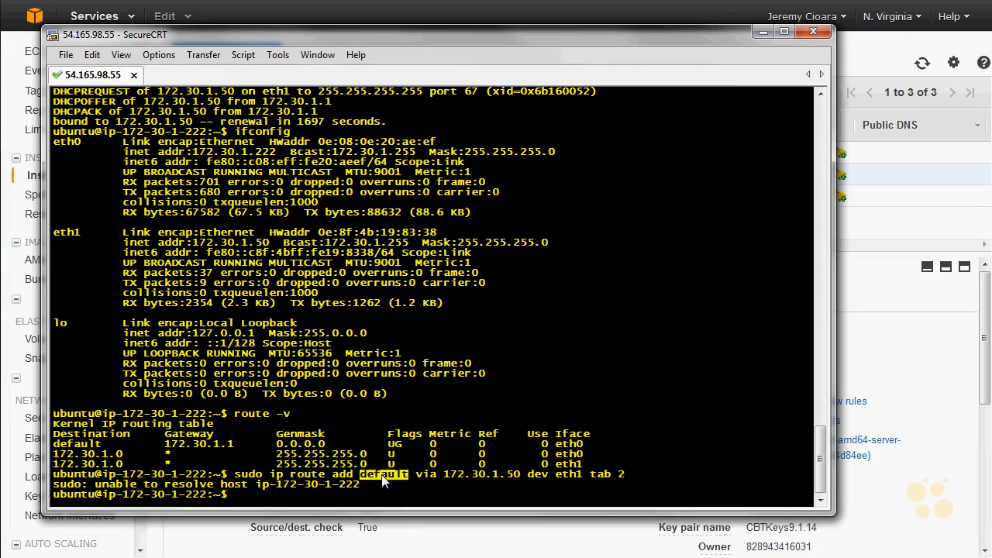
left_click_drag(520, 474, 444, 478)
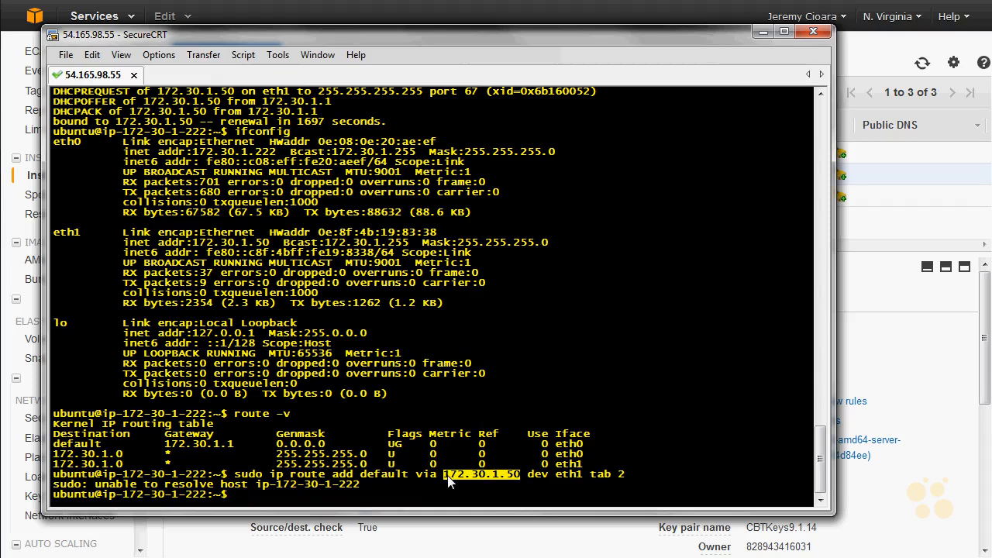
double_click(576, 476)
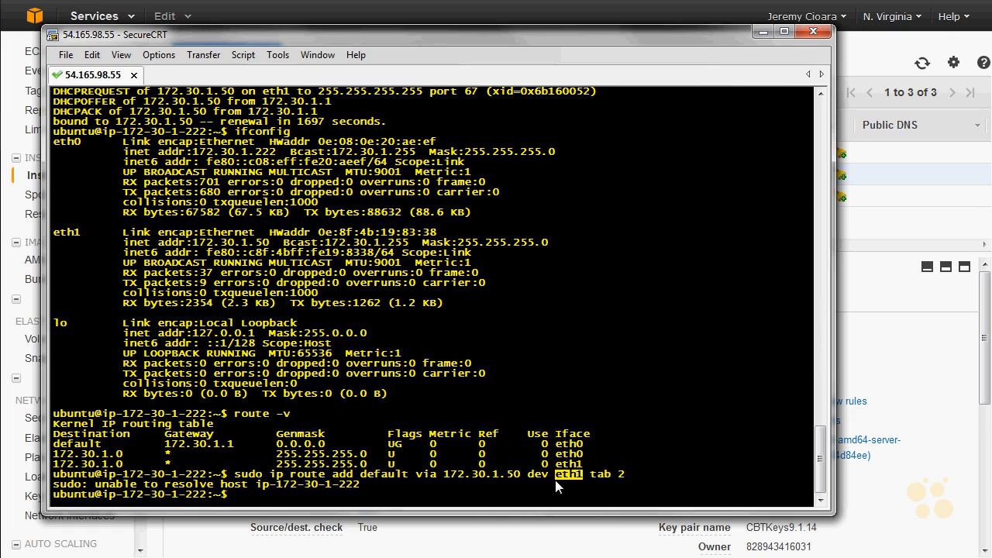
double_click(598, 476)
double_click(614, 473)
- Show the routes in table 2 with ip route and compare its default route with the main table's
type("ip route show table")
type(" 2")
key("Return")
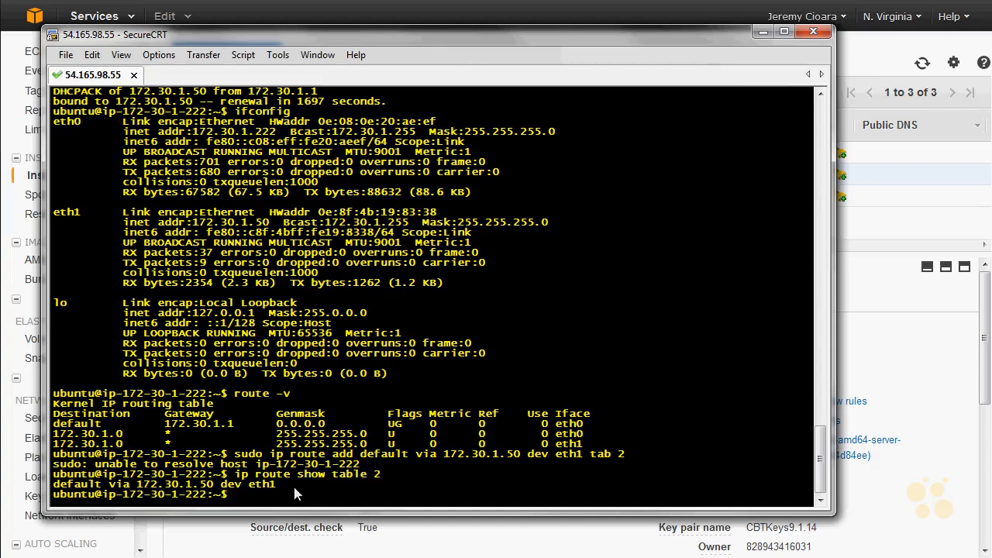
left_click_drag(133, 485, 280, 485)
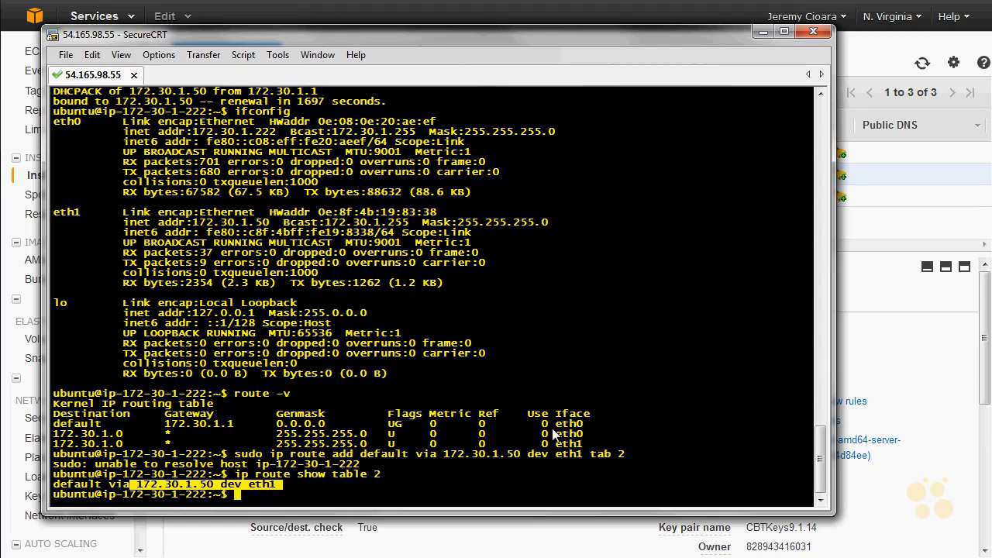
triple_click(582, 427)
left_click_drag(581, 421, 555, 424)
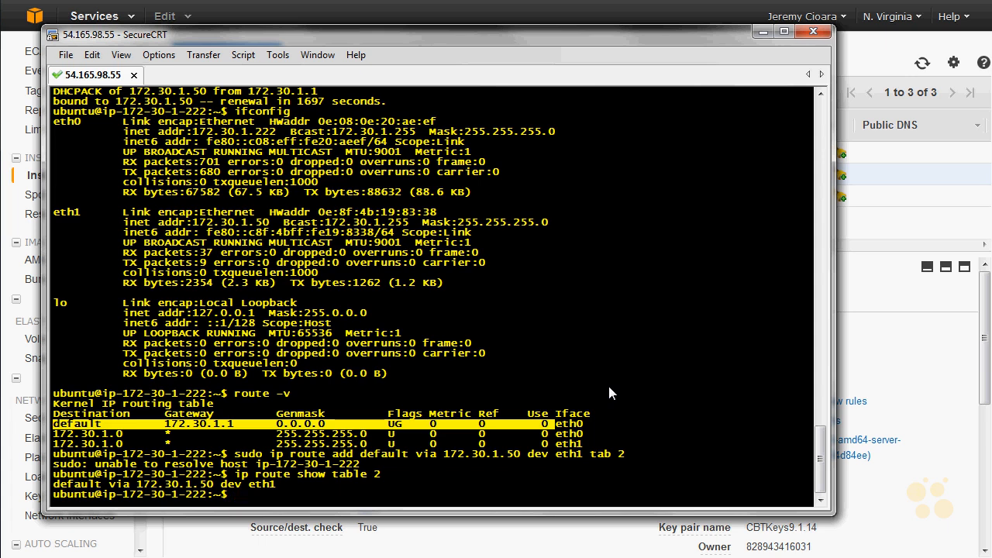
- Add an IP rule with sudo that sends traffic from 172.30.1.50/32 to table 2 with priority 200
type("sudo ip rule add from")
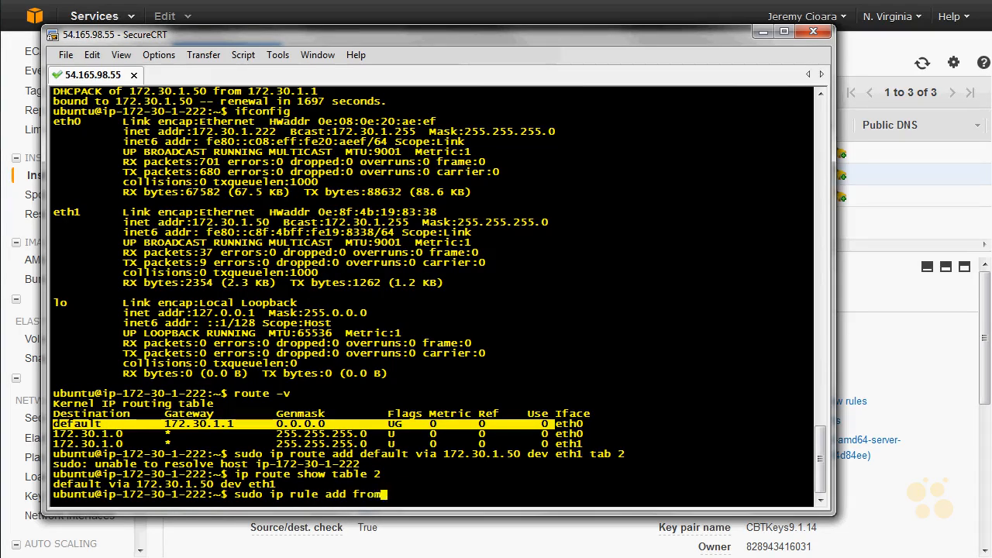
type(" 172.30.1.50/32")
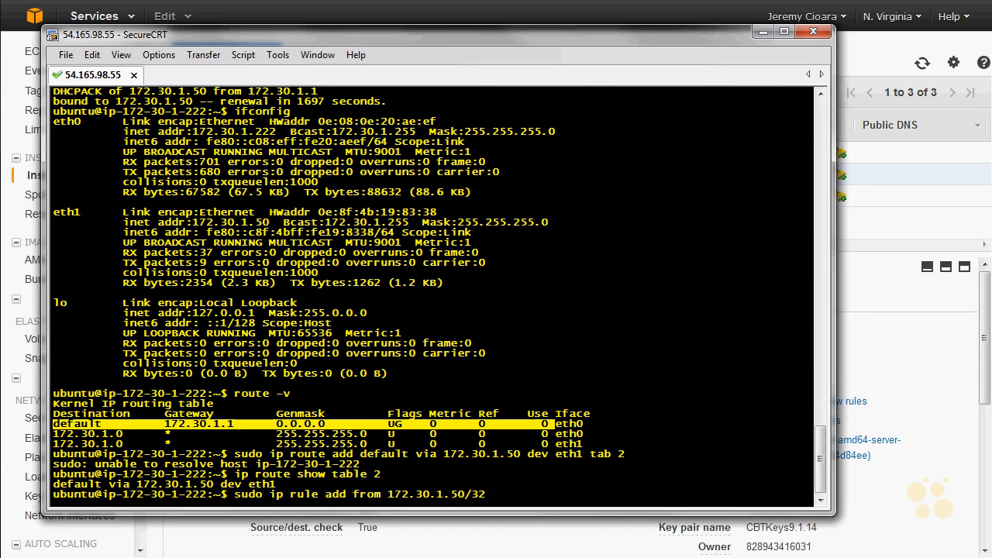
type(" tab 2 priority 200")
key("Return")
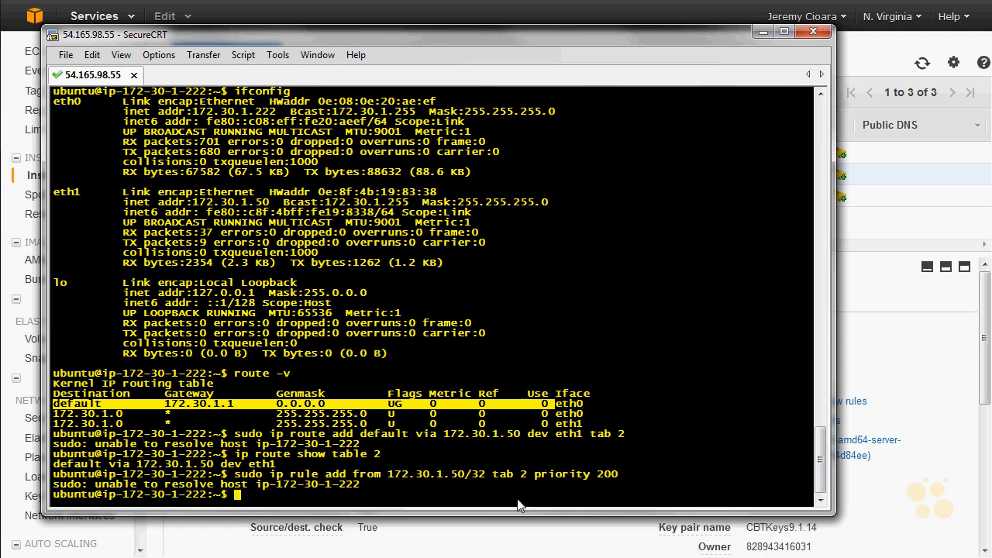
left_click_drag(485, 474, 392, 485)
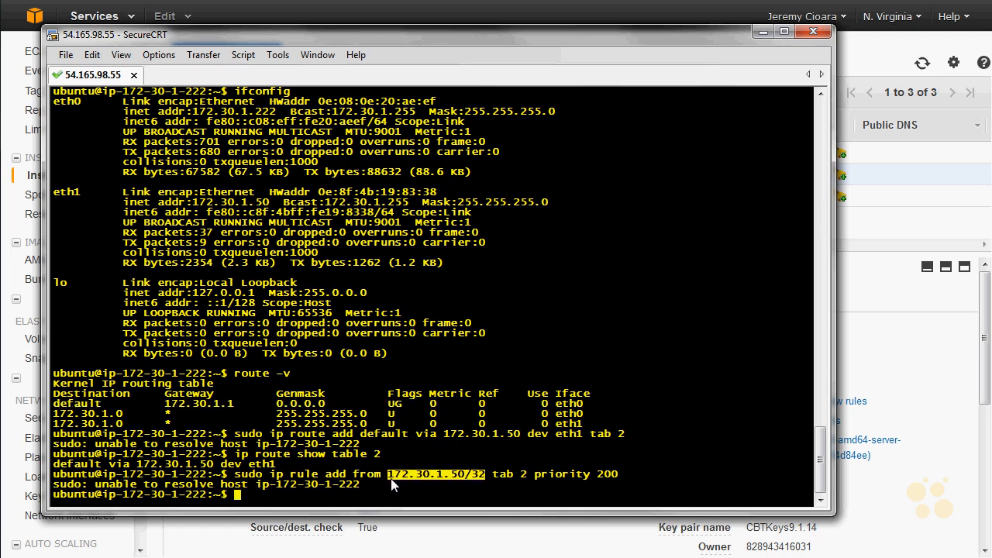